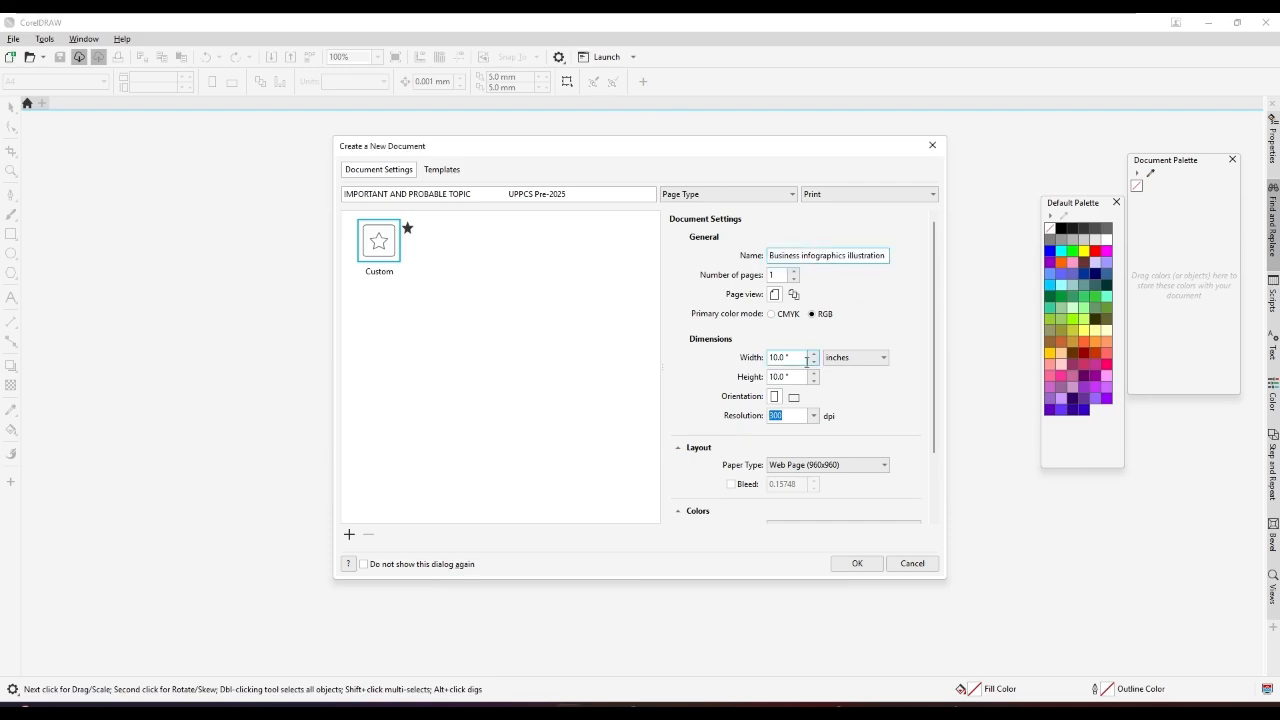
Create the 10 x 10 inch RGB document and add a page-sized rectangle filled light blue (R28 G192 B255) without outline.
click(857, 564)
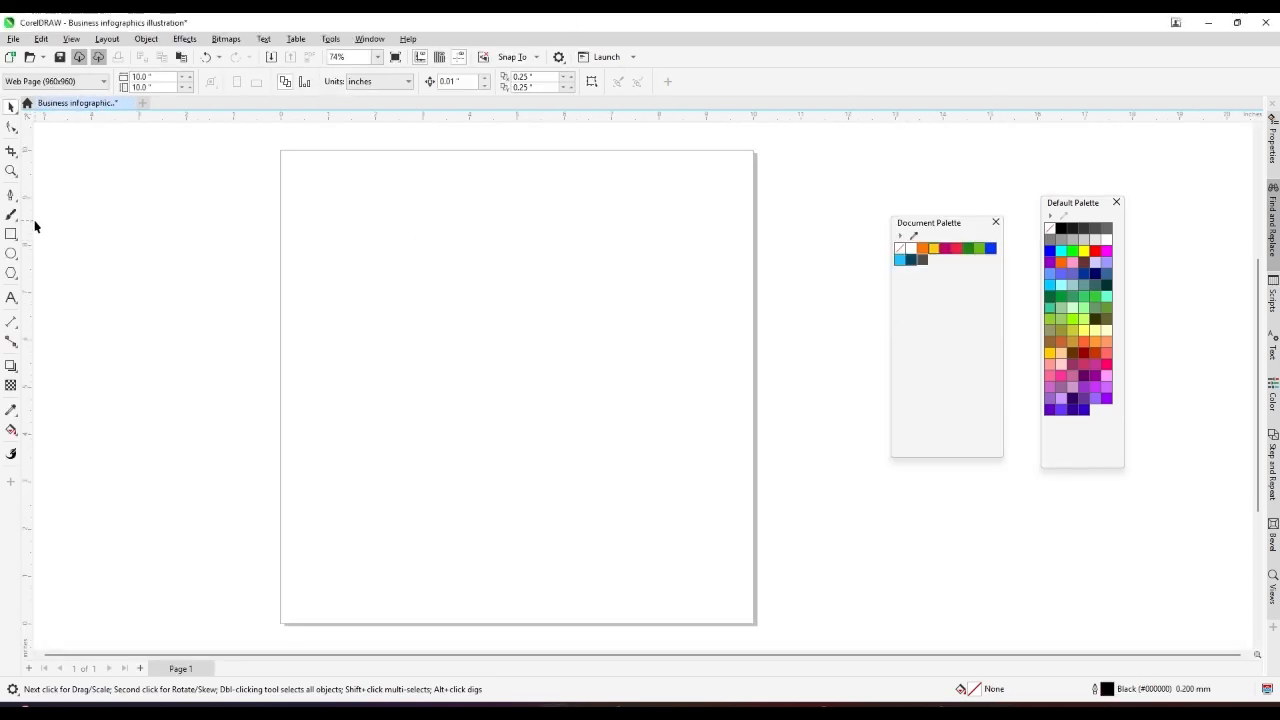
double_click(12, 235)
scroll(880, 220, up, 3)
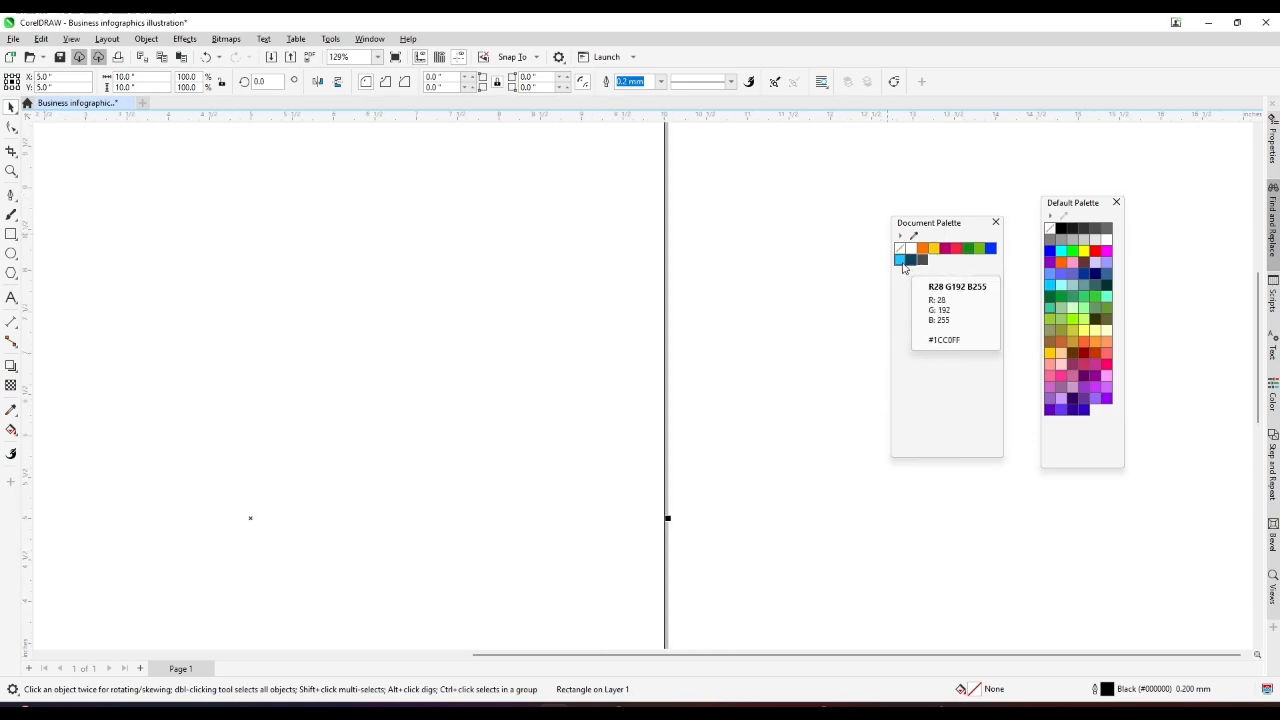
click(900, 259)
scroll(760, 266, down, 3)
click(760, 266)
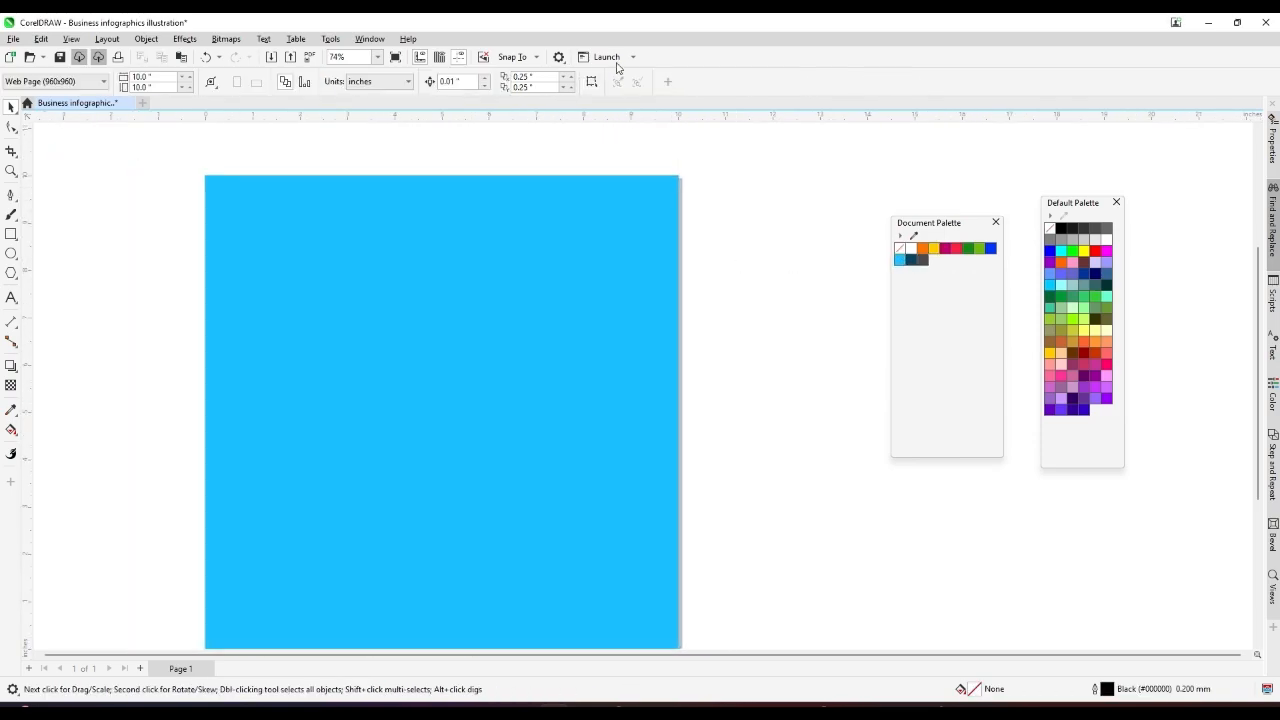
Set both the horizontal and vertical duplicate distances to 0 inches.
text(0)
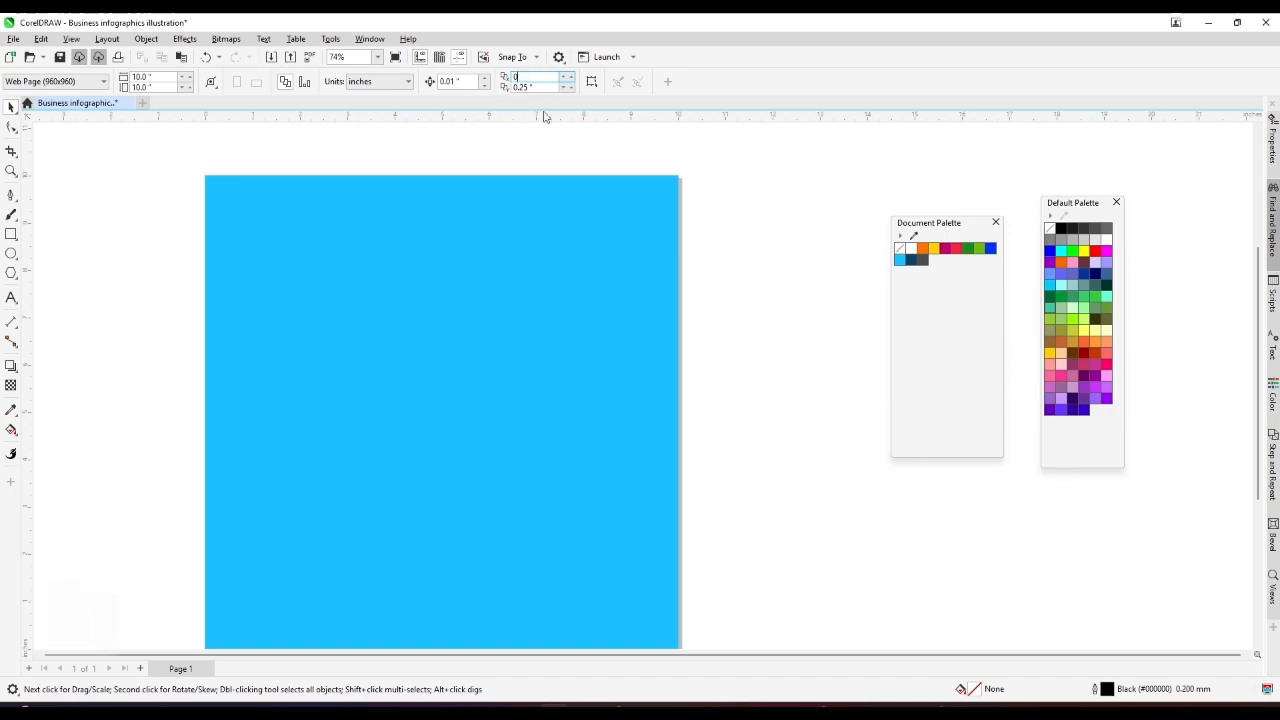
drag(540, 88, 508, 88)
text(0)
key(Return)
Duplicate the light blue square in place, shrink the copy about its centre to about 9.565 in, and fill it dark blue (R8 G67 B97).
click(554, 289)
scroll(634, 137, up, 2)
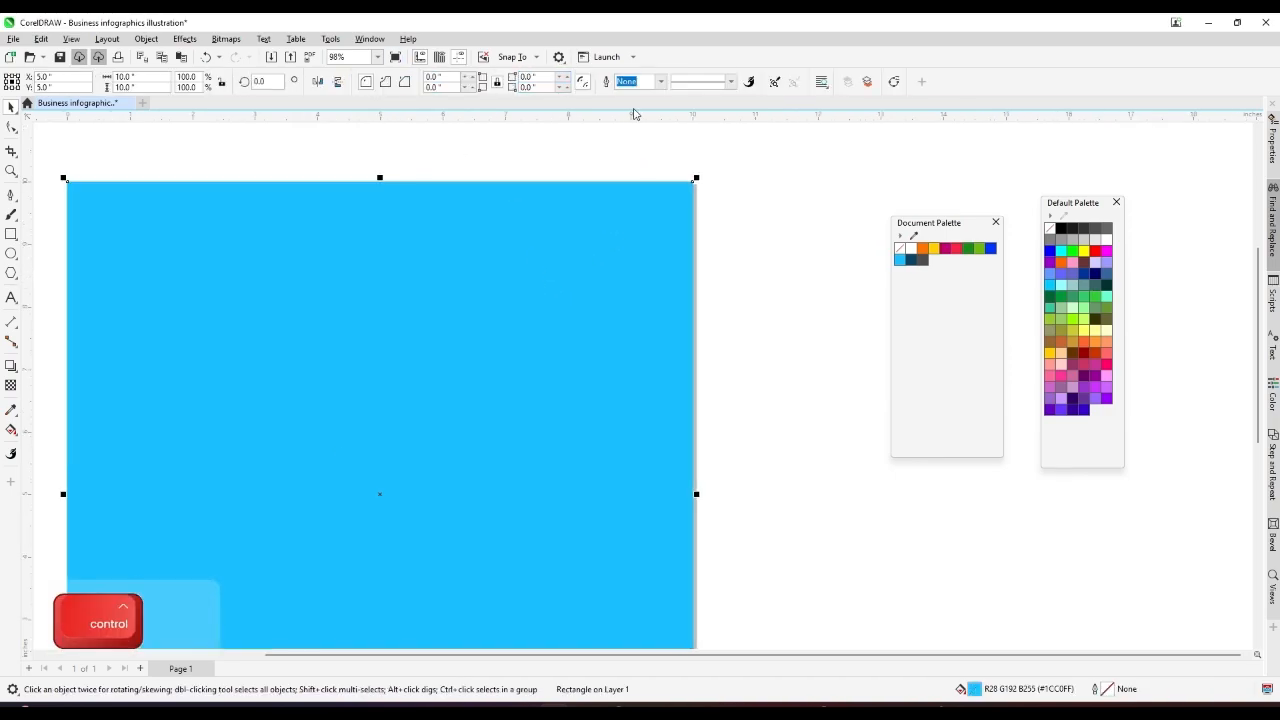
drag(696, 176, 684, 189)
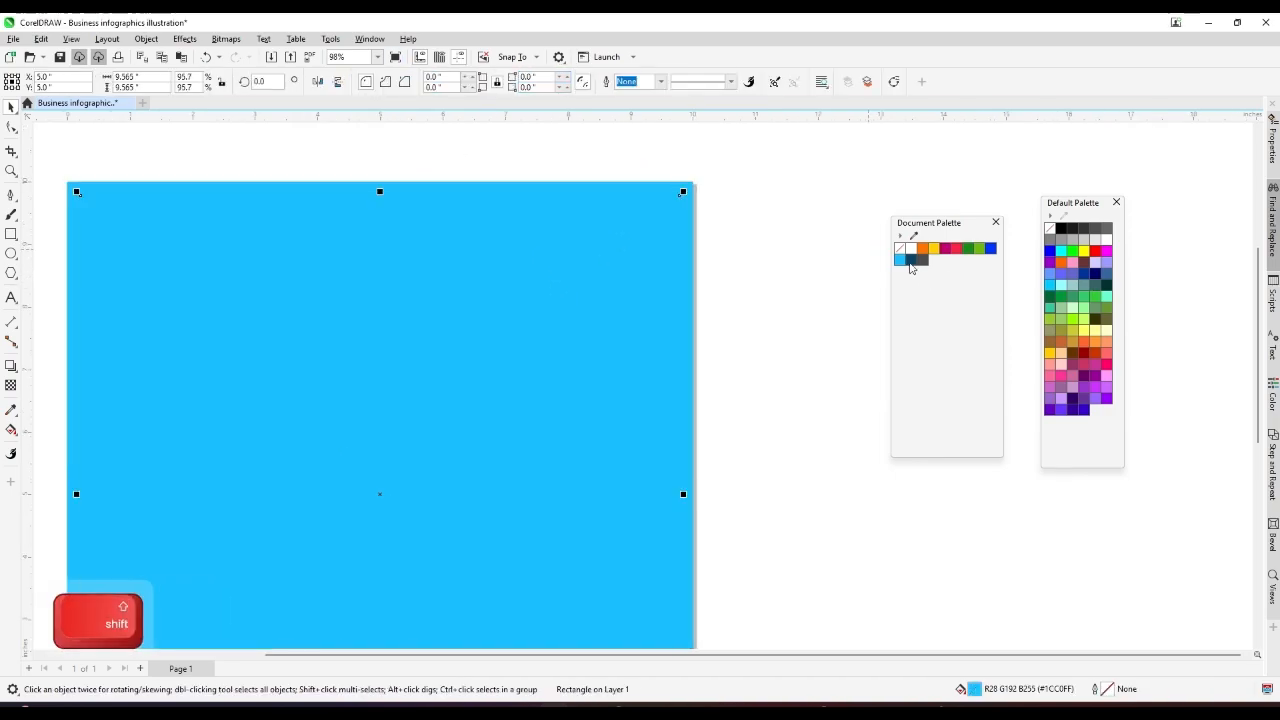
click(910, 259)
Apply an elliptical fountain fill to the inner square, with its centre near the middle of the square.
scroll(686, 172, down, 2)
click(10, 432)
click(40, 428)
drag(462, 299, 617, 492)
click(236, 82)
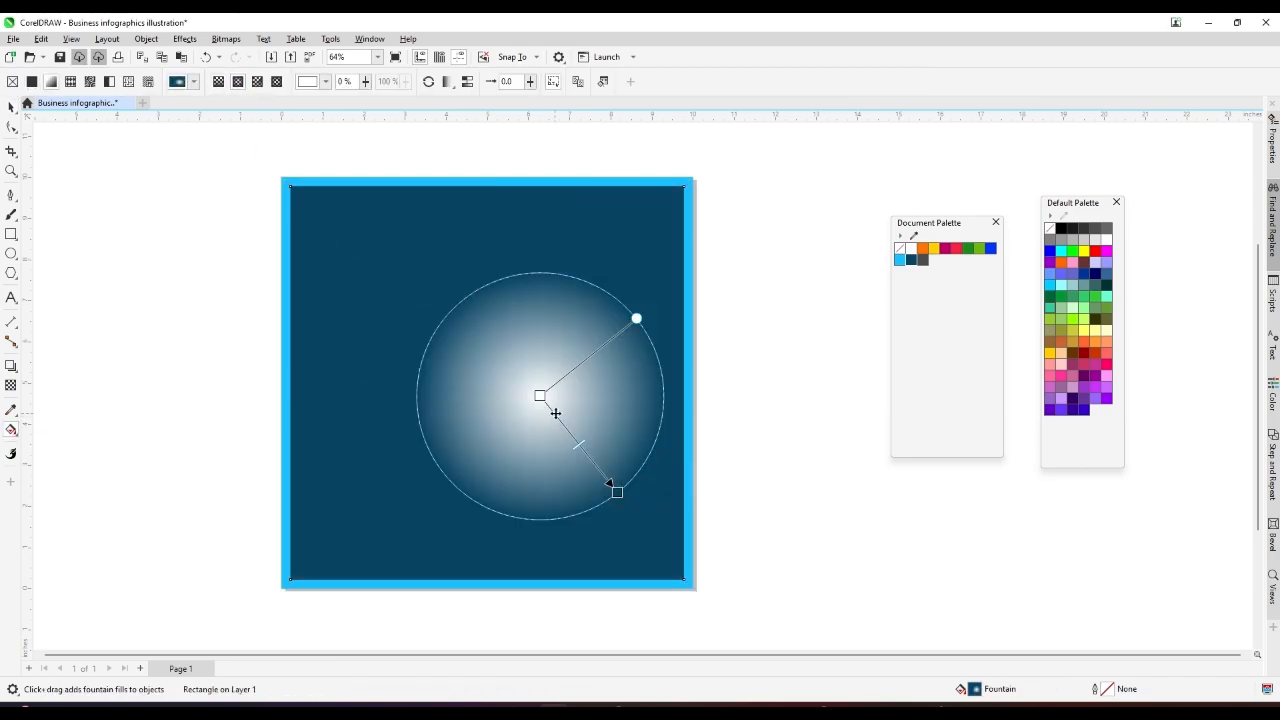
drag(538, 394, 503, 374)
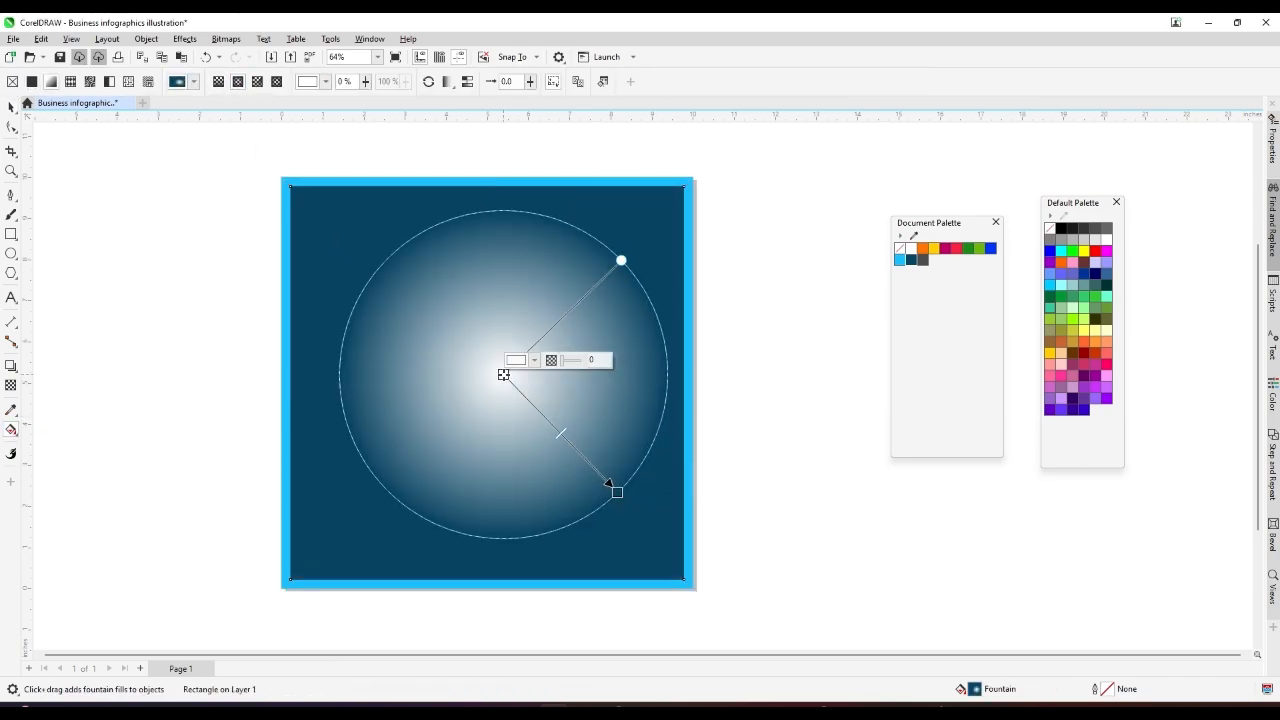
Set the gradient's centre to dark blue (R8 G67 B97) and its outer colour to darker navy, spreading it towards the square's corner.
double_click(909, 261)
key(Escape)
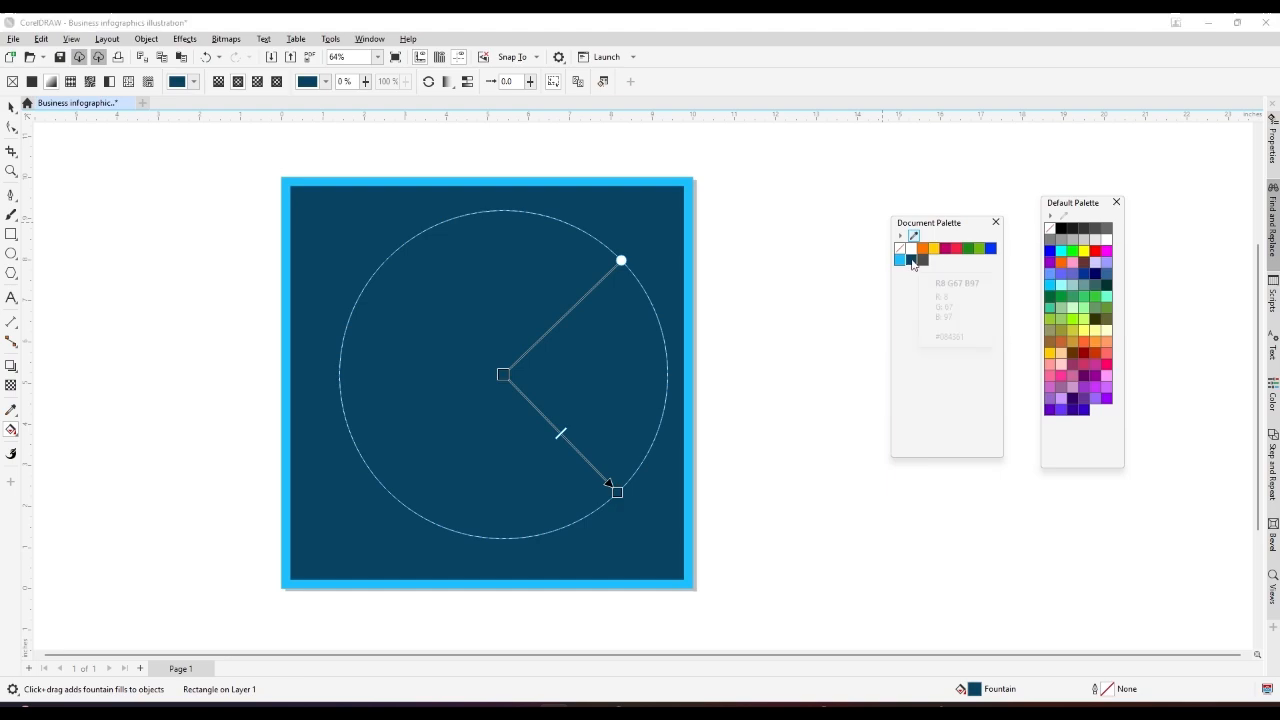
drag(912, 265, 917, 268)
drag(619, 493, 648, 521)
click(11, 107)
click(95, 185)
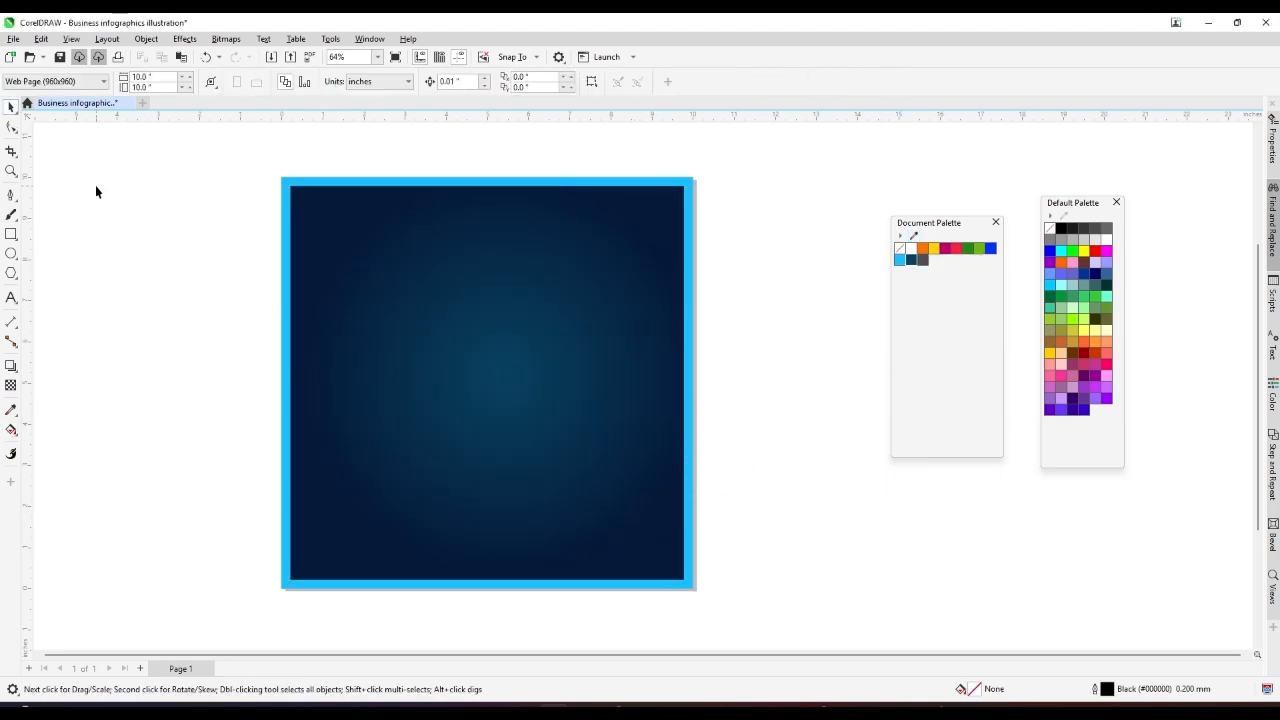
Give the inner gradient square a white outline with an adjusted width, and save the document as Business infographics illustration.
key(F4)
scroll(456, 236, down, 1)
click(456, 236)
scroll(823, 180, up, 1)
right_click(910, 248)
scroll(698, 148, up, 1)
click(658, 83)
click(643, 151)
click(787, 218)
key(F4)
key(ctrl+s)
Draw a rectangle about 5.865 x 1.21 in across the upper part of the square and fully round its corners.
click(11, 235)
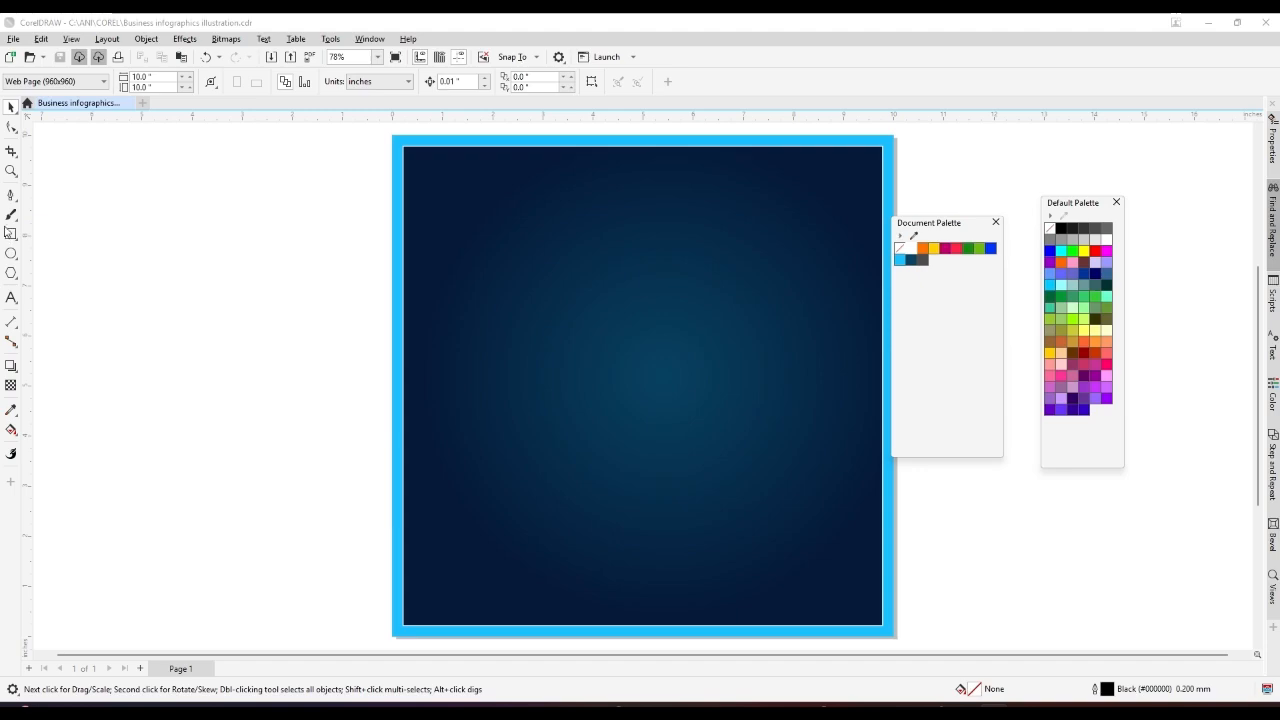
drag(478, 241, 772, 301)
key(F10)
drag(479, 242, 508, 241)
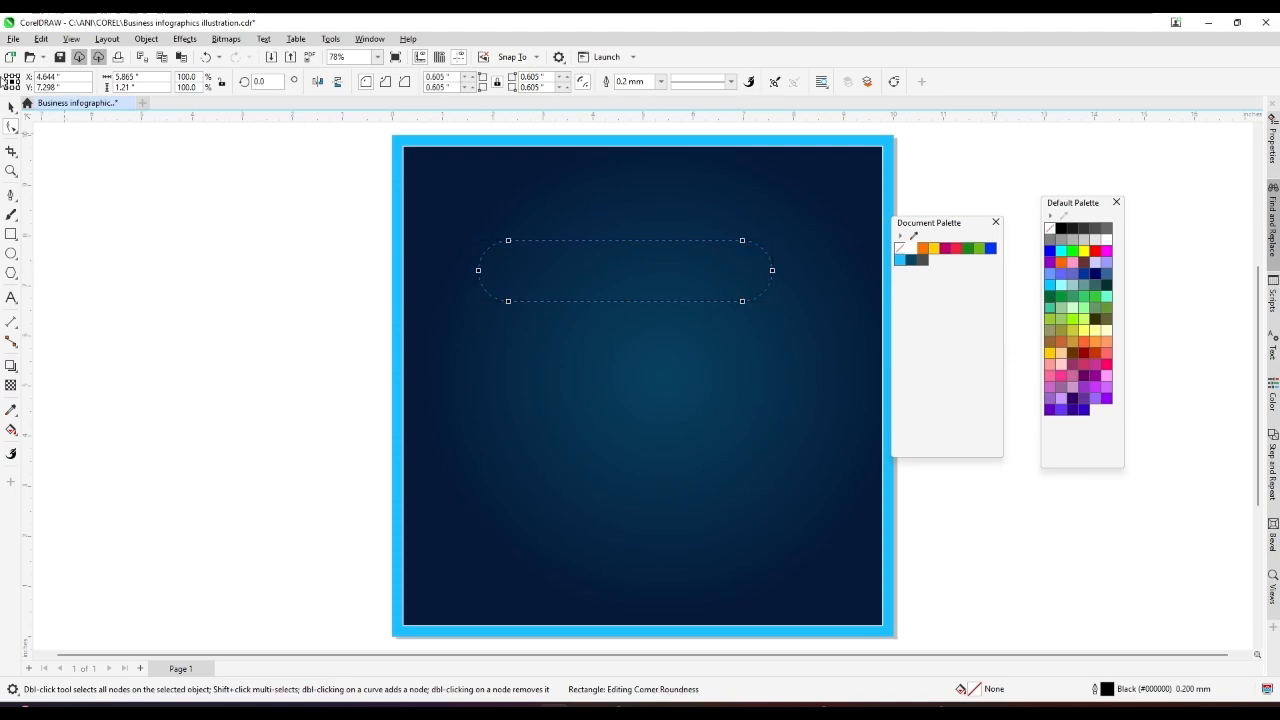
Fill the rounded bar white and centre it horizontally on the inner square.
click(12, 107)
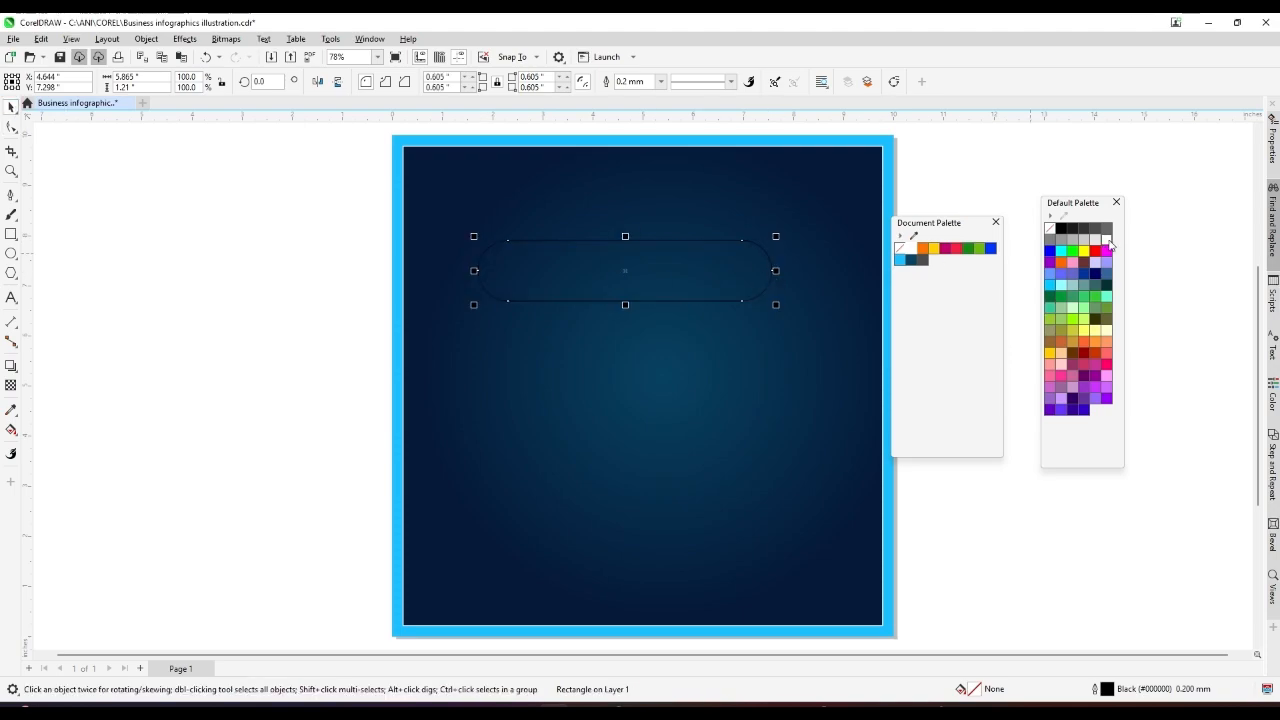
click(1106, 240)
shift+click(617, 209)
key(c)
key(Escape)
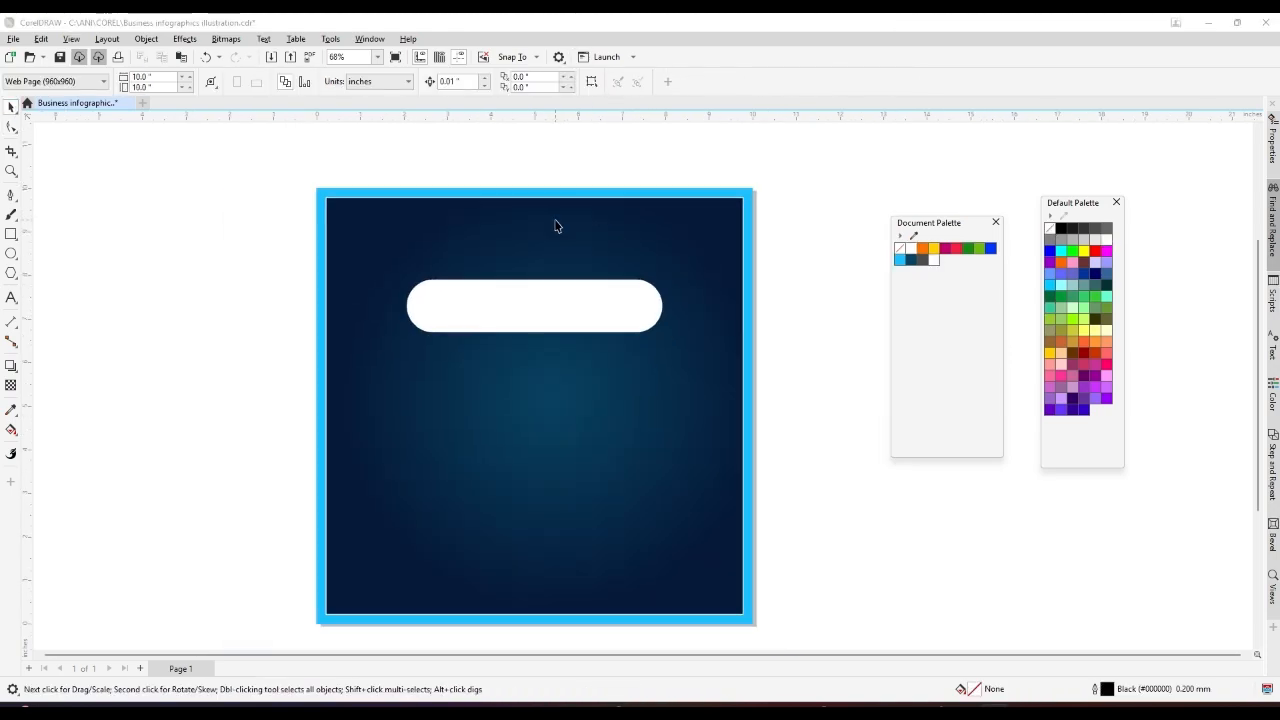
Draw a six-sided polygon about 1.782 x 1.543 in beside the page and rotate it by 90 degrees.
scroll(260, 275, up, 1)
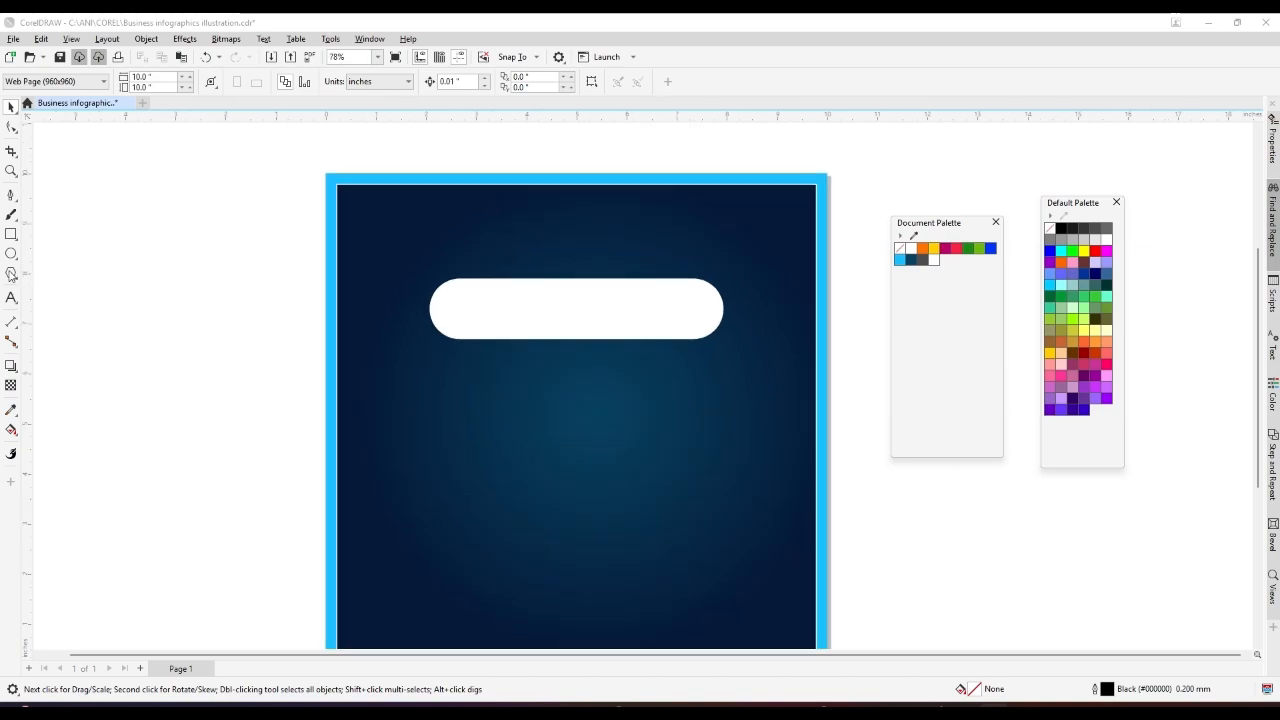
click(11, 273)
text(6)
key(Return)
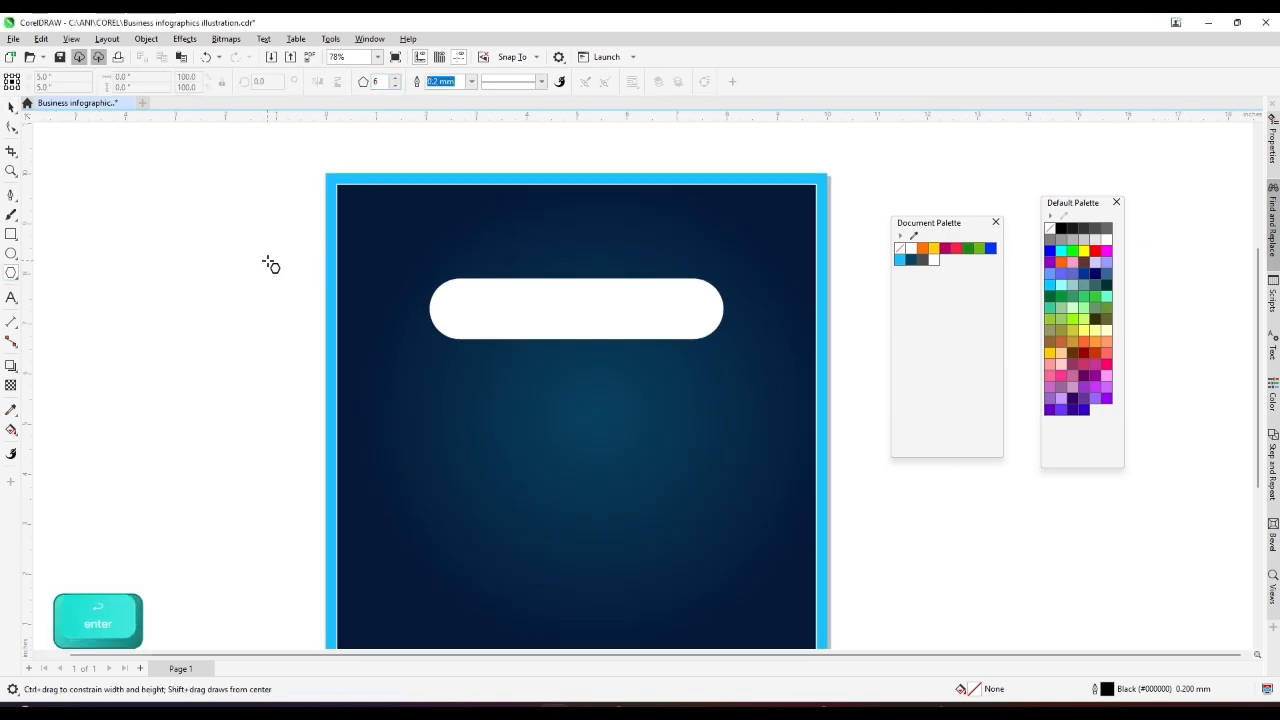
drag(230, 283, 266, 326)
click(11, 106)
text(90)
key(Return)
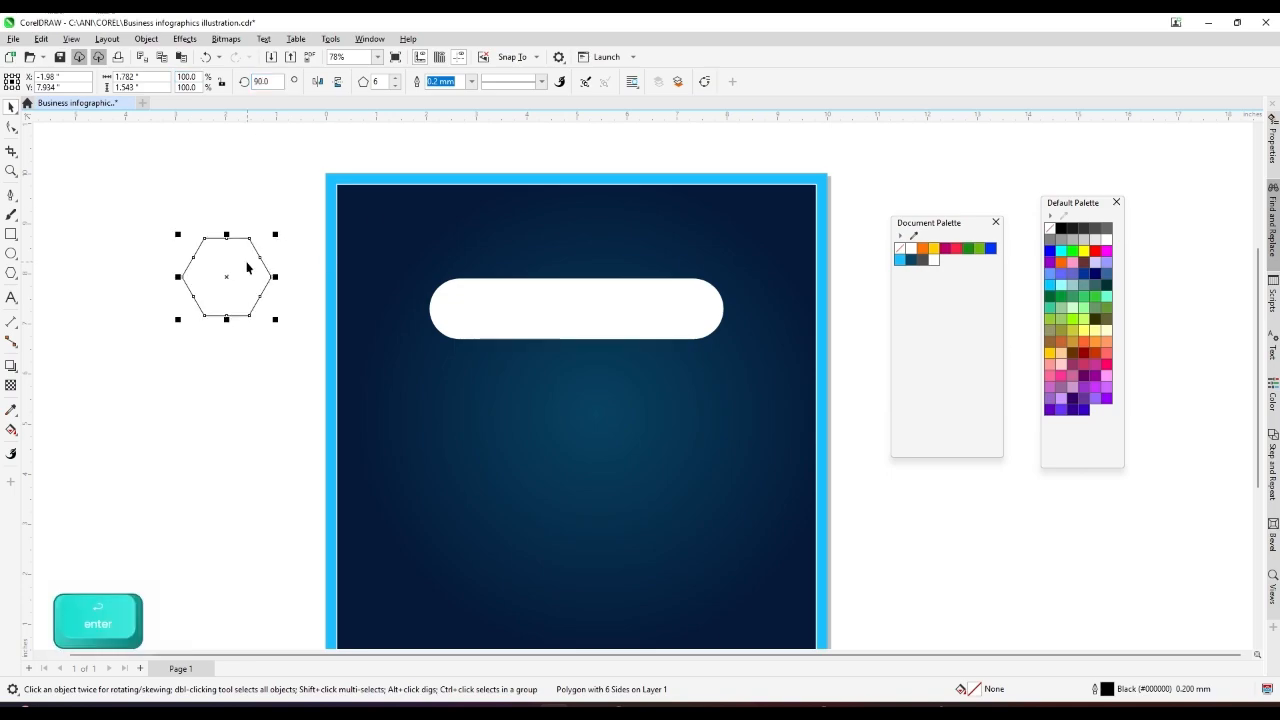
drag(352, 270, 260, 263)
double_click(428, 293)
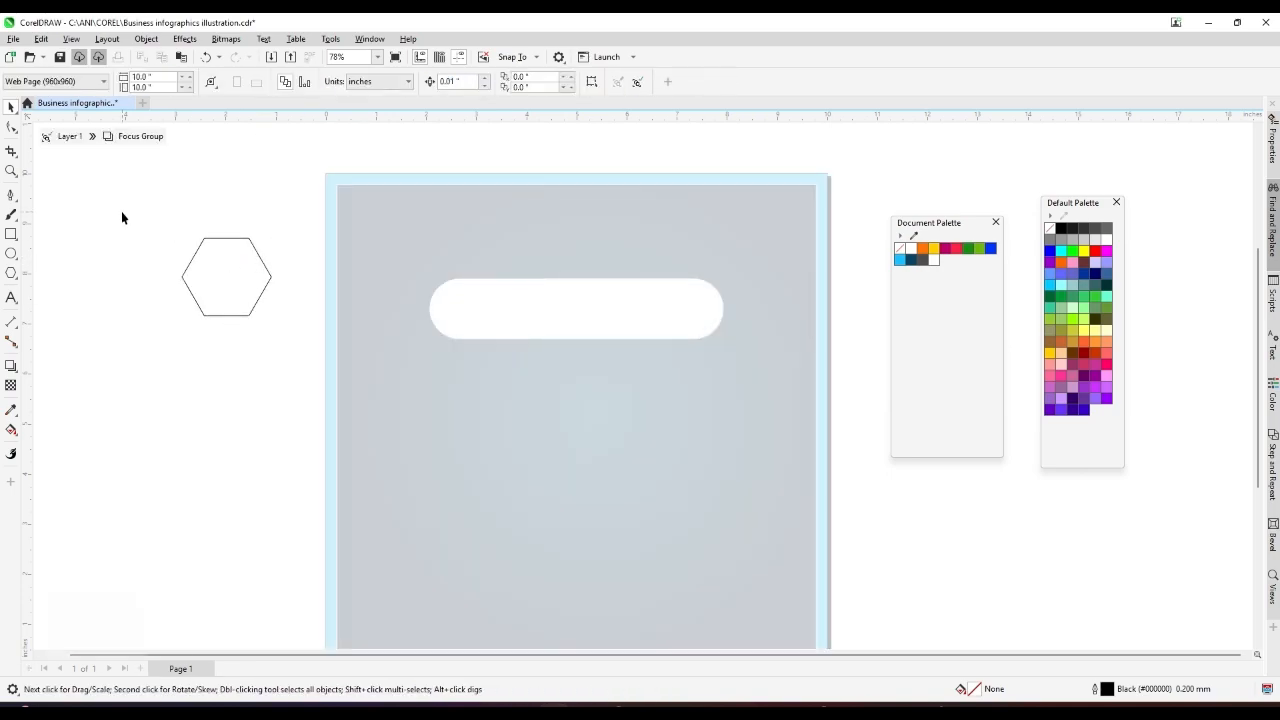
ctrl+click(121, 213)
Move the hexagon onto the white bar, fill it red (#FC2043), and centre it on the bar in both directions.
drag(179, 280, 551, 319)
click(957, 250)
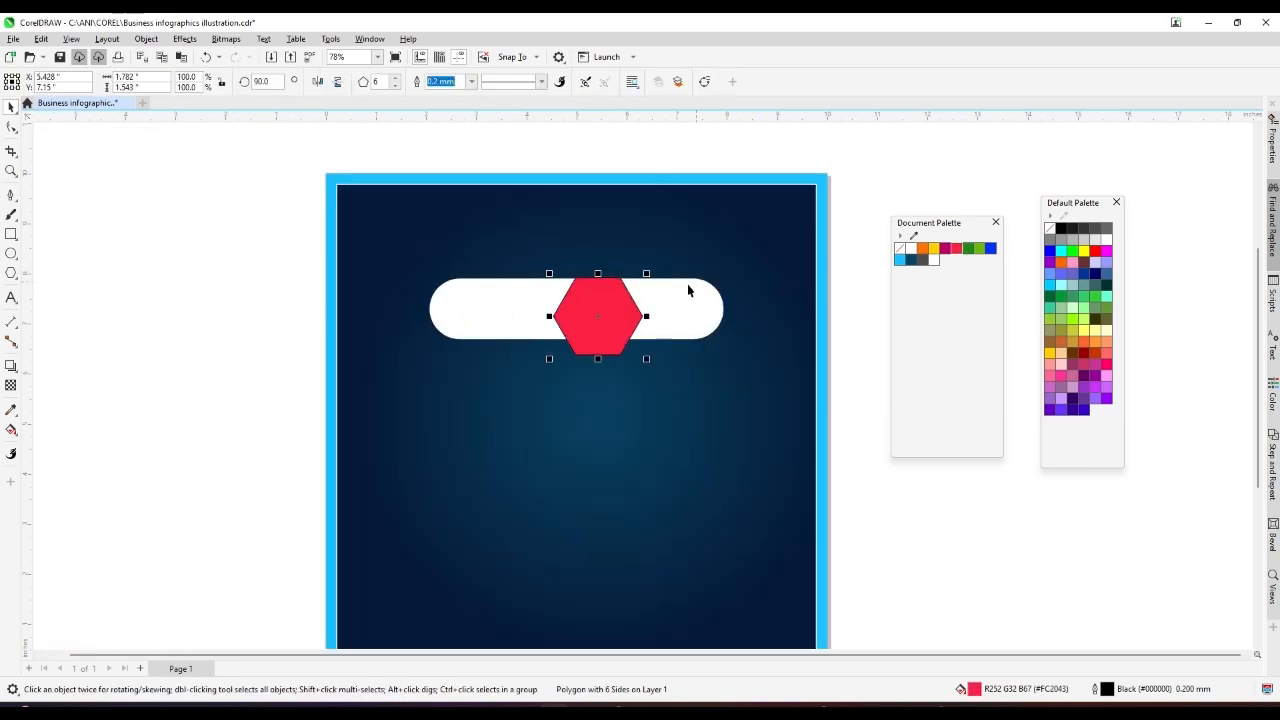
shift+click(685, 313)
scroll(685, 313, up, 2)
key(e)
key(c)
shift+click(677, 313)
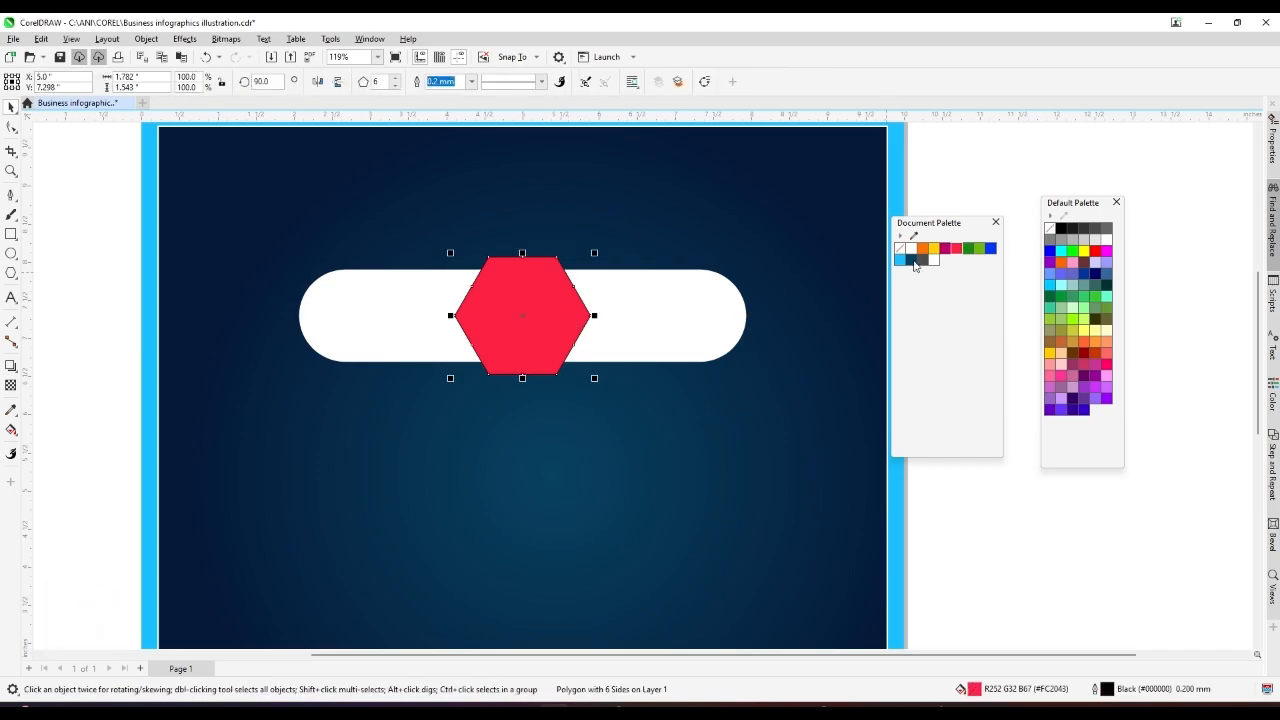
Remove the hexagon's outline and scale it down about its centre to the bar's height, about 1.21 in.
right_click(903, 253)
scroll(572, 275, up, 3)
drag(643, 263, 626, 291)
scroll(592, 308, up, 2)
scroll(380, 286, down, 3)
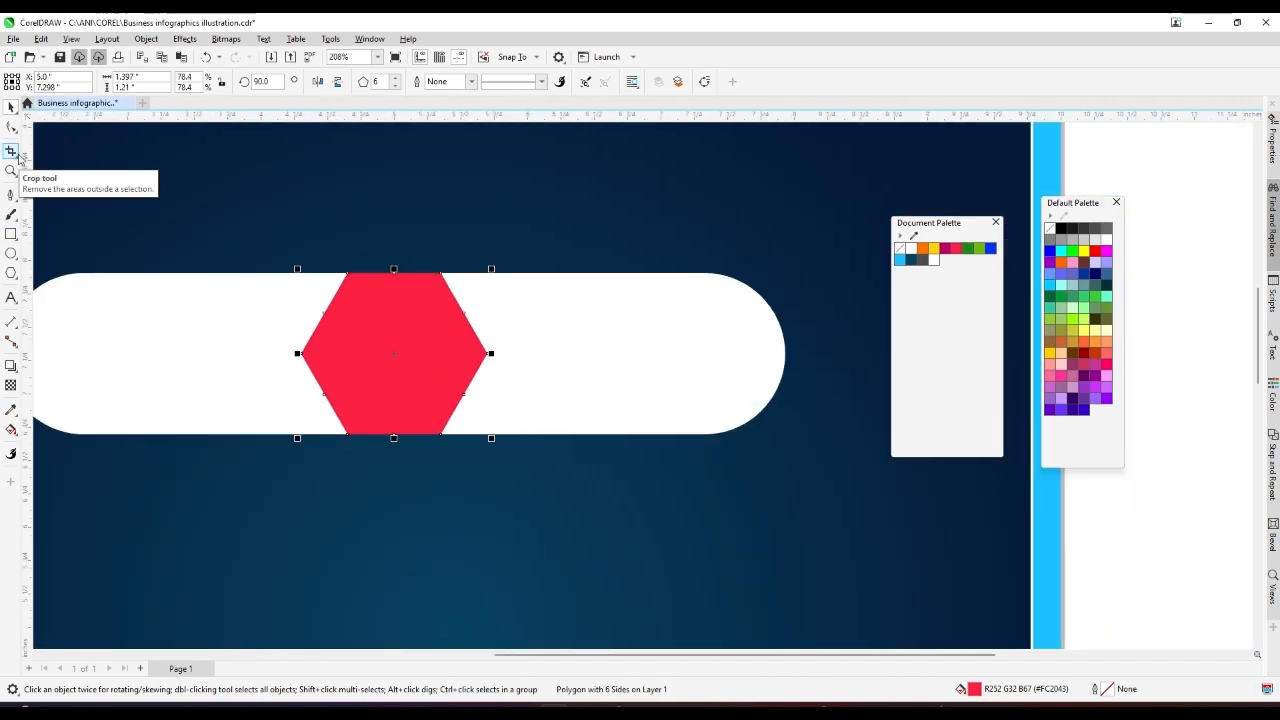
Round the hexagon's corners slightly and move it horizontally to the right end of the white bar.
click(11, 126)
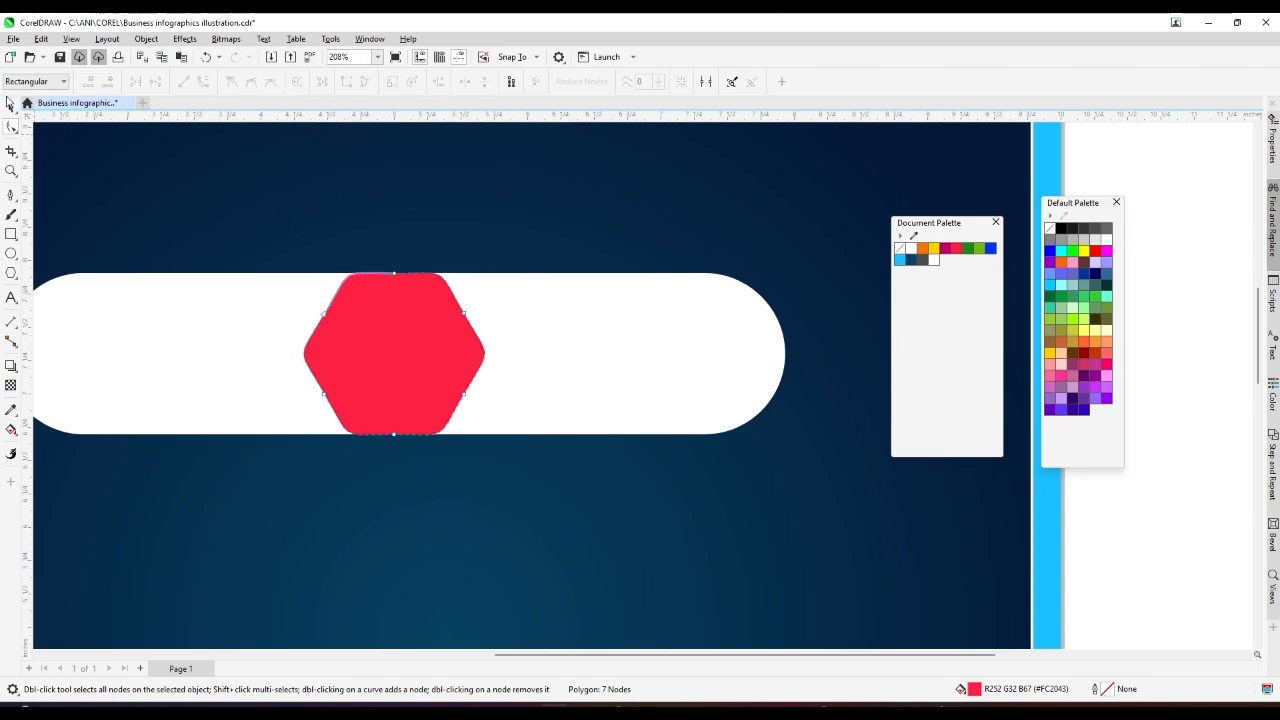
click(8, 105)
scroll(175, 250, down, 1)
drag(287, 341, 580, 341)
scroll(760, 329, down, 1)
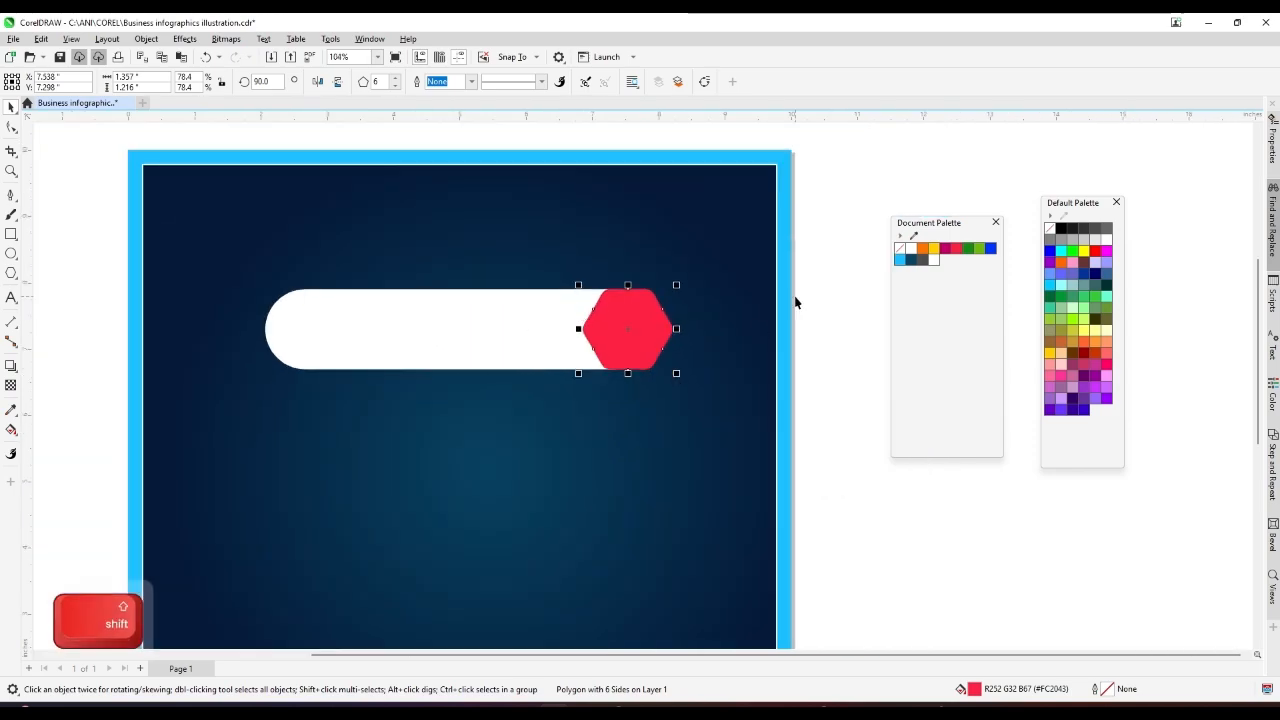
scroll(631, 254, down, 1)
scroll(745, 336, up, 1)
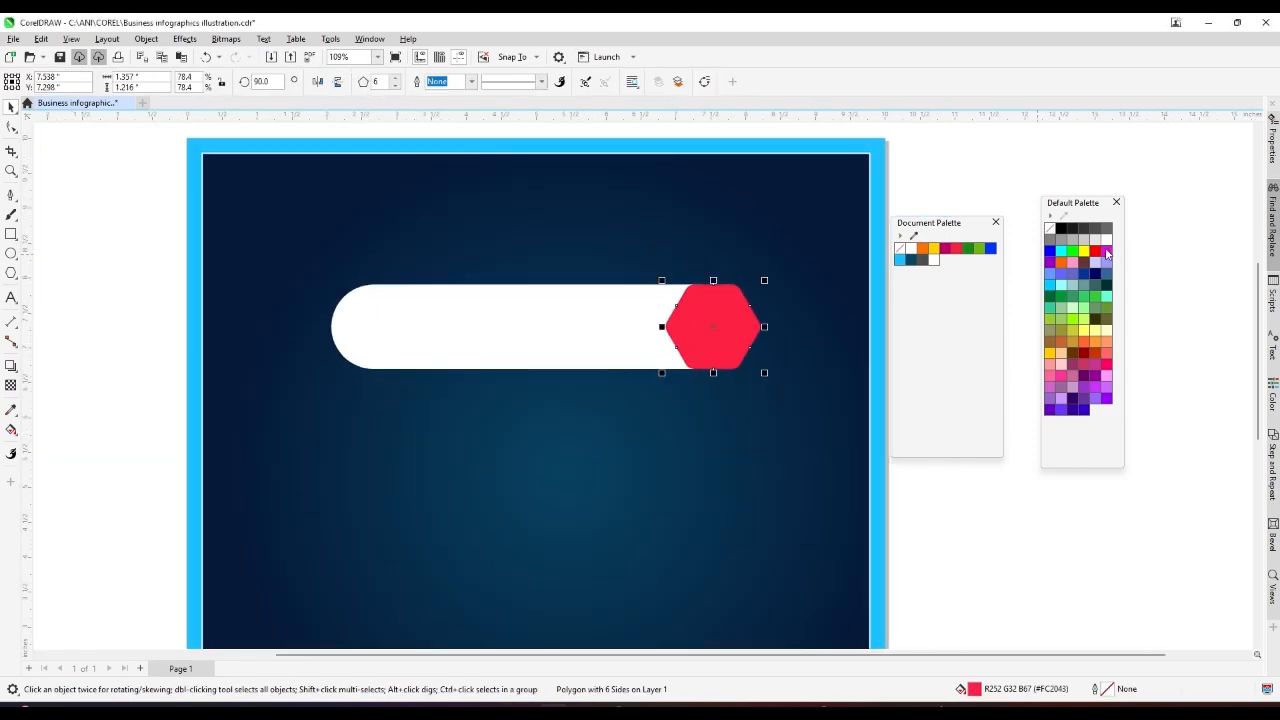
Fill the hexagon white and widen it so that it forms a longer arrow tip at the bar's right end.
click(1106, 240)
scroll(740, 285, up, 3)
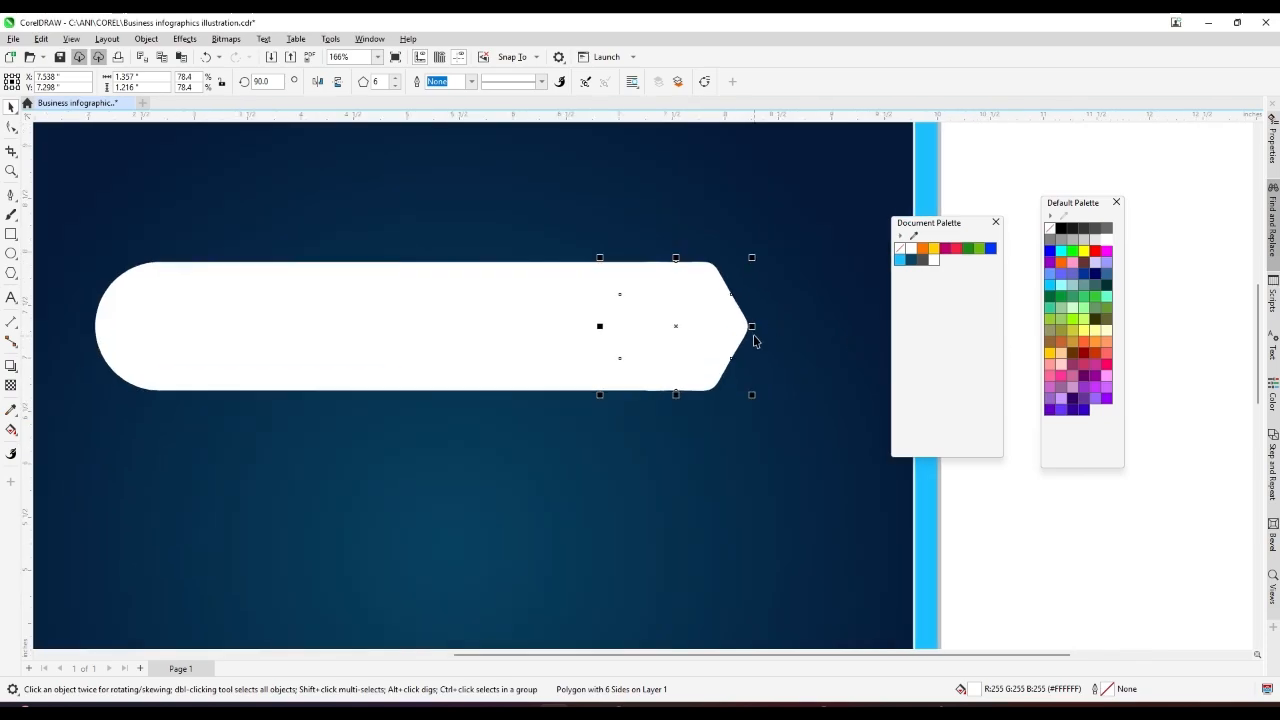
drag(755, 328, 790, 325)
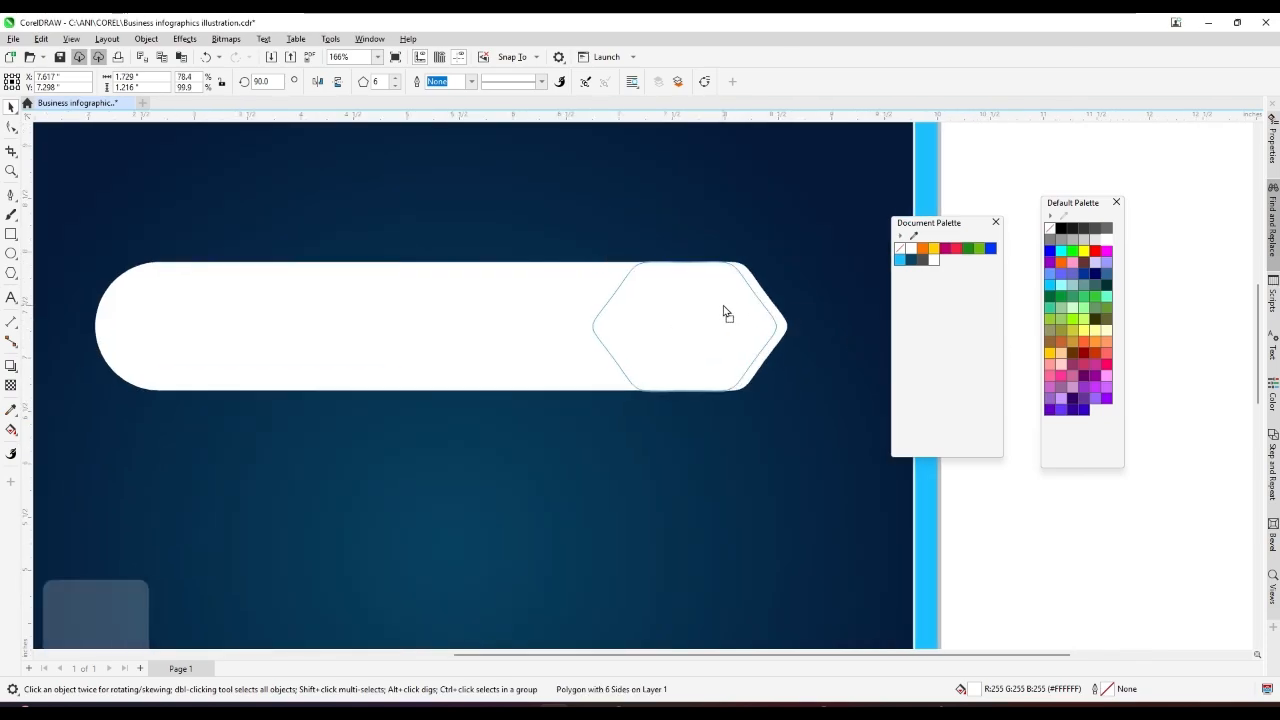
scroll(703, 211, down, 5)
scroll(600, 205, up, 1)
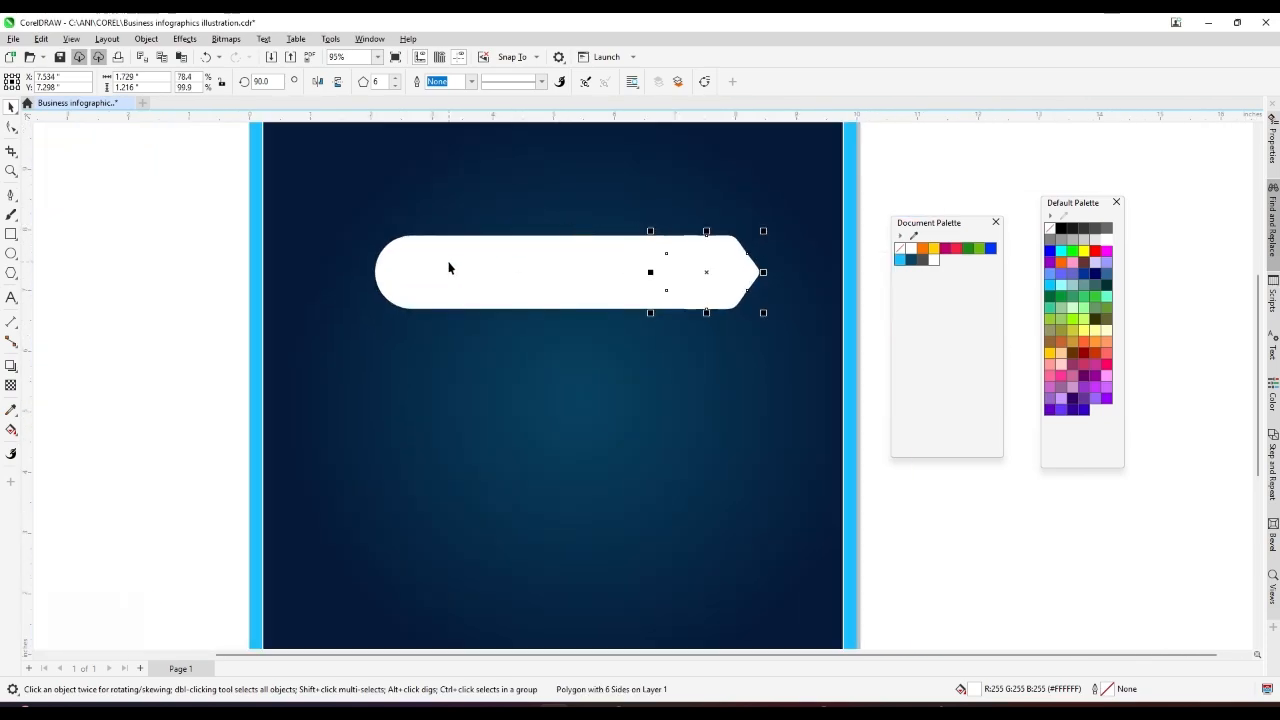
Copy the bar and hexagon together to the left of the page and fill the copies lime green (#99FF00).
shift+click(451, 268)
scroll(451, 268, down, 3)
drag(451, 268, 225, 270)
click(1073, 318)
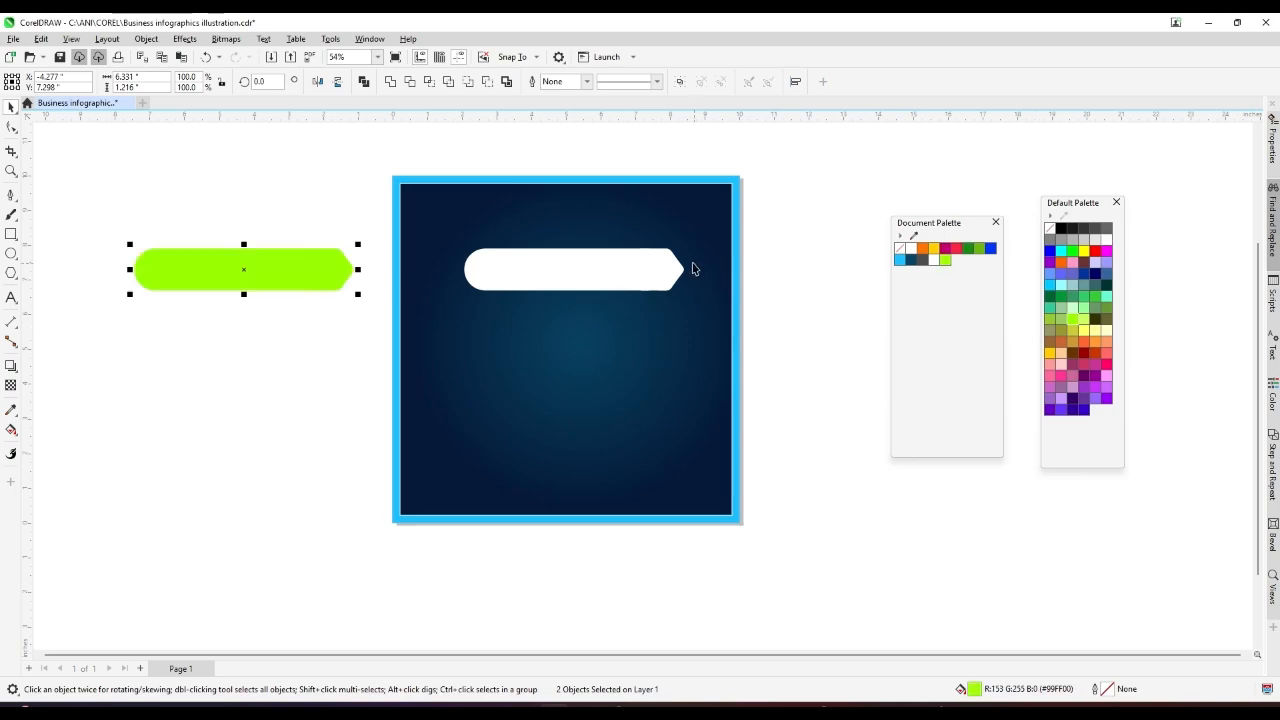
Weld the white bar and hexagon on the page into one shape and centre it horizontally on the inner square.
click(672, 267)
scroll(672, 265, up, 1)
shift+click(465, 271)
scroll(465, 271, up, 1)
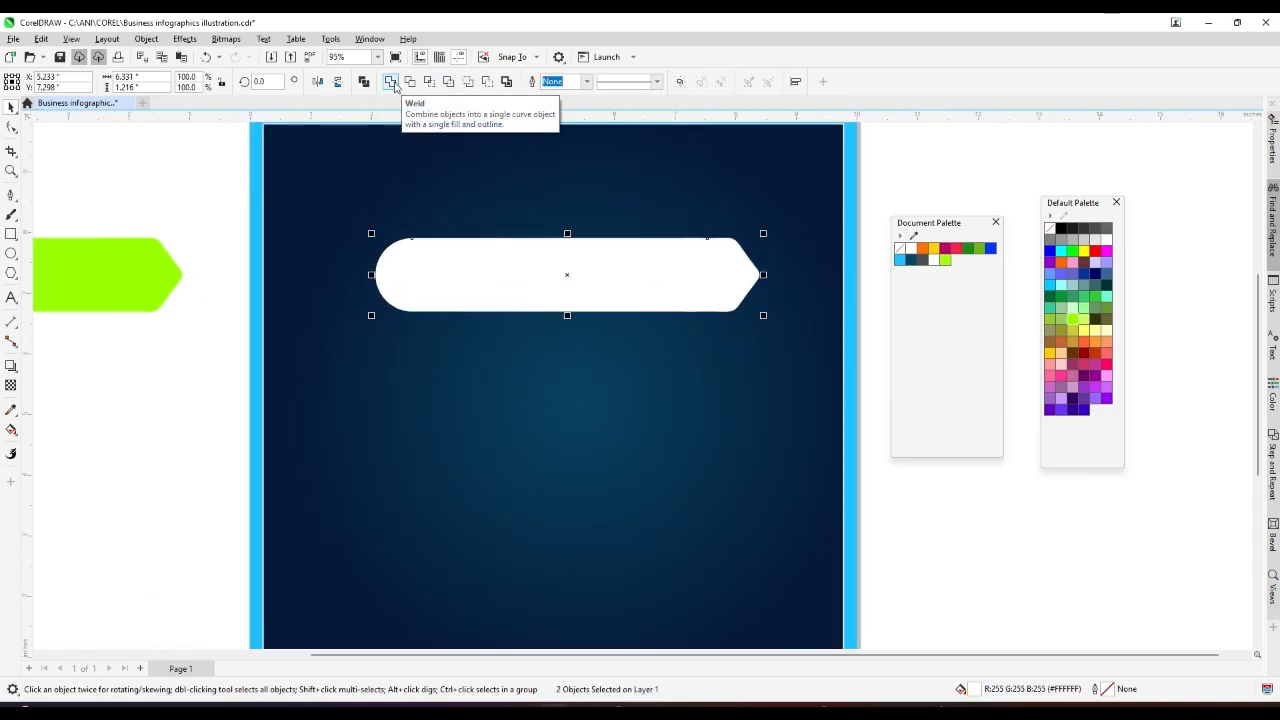
click(394, 85)
scroll(666, 263, down, 1)
shift+click(374, 203)
key(c)
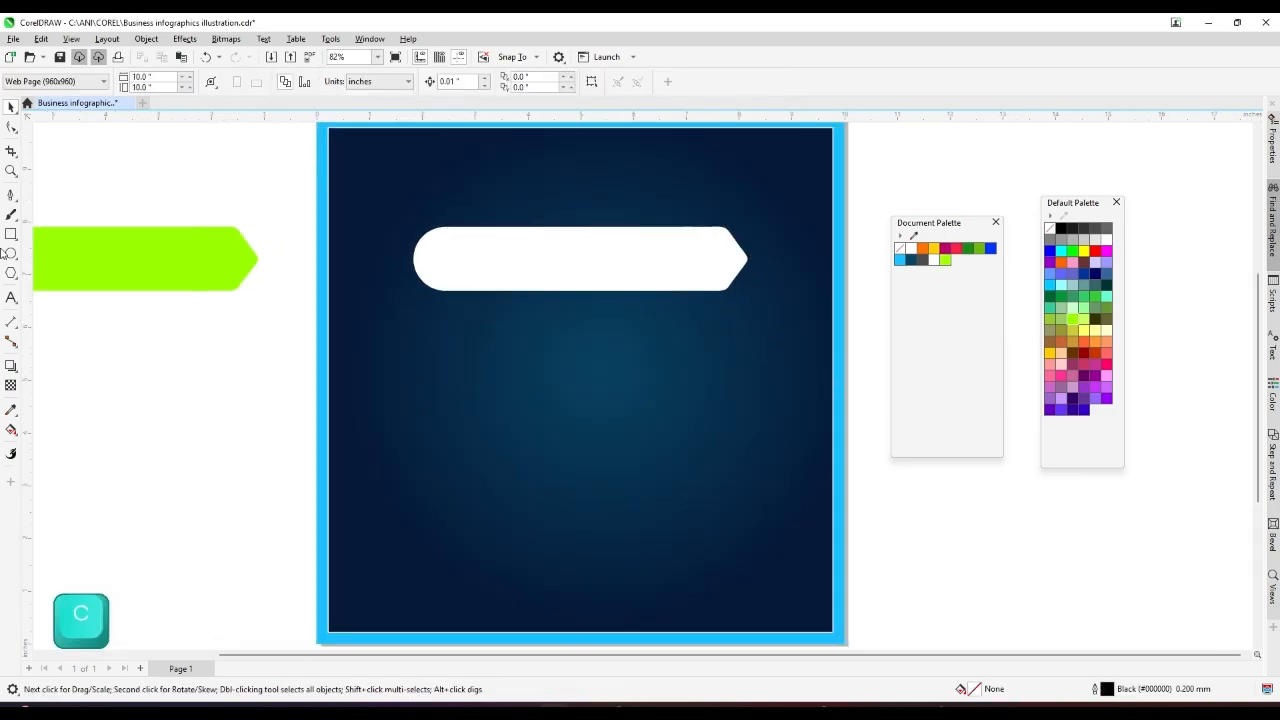
Draw a circle about 1.329 in across, slightly taller than the white bar, and centre it on the bar.
click(10, 253)
scroll(518, 272, up, 3)
mouse_move(474, 258)
mouse_down()
mouse_move(517, 320)
mouse_move(533, 318)
mouse_up()
key(space)
key(c)
key(e)
scroll(597, 236, down, 3)
click(259, 155)
scroll(580, 210, up, 1)
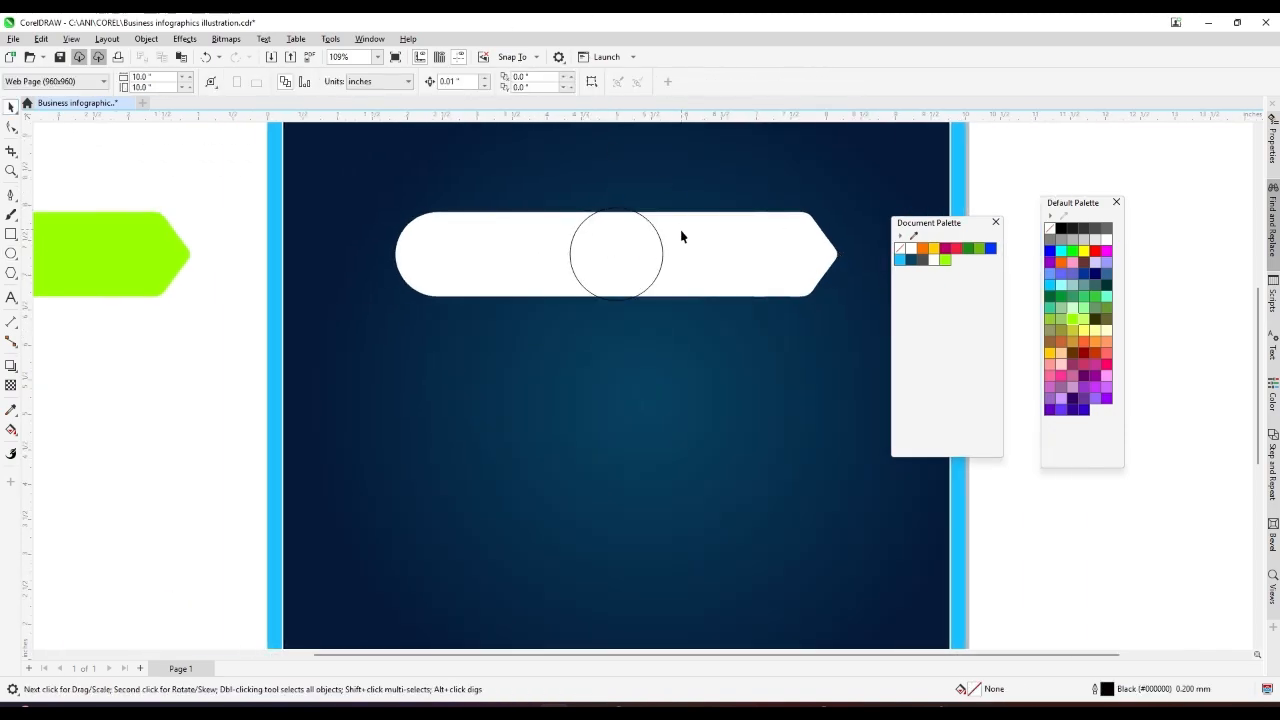
Move the circle horizontally towards the bar's rounded end, fill it light grey (#E6E6E6), and remove its outline.
drag(662, 258, 571, 243)
scroll(571, 243, up, 2)
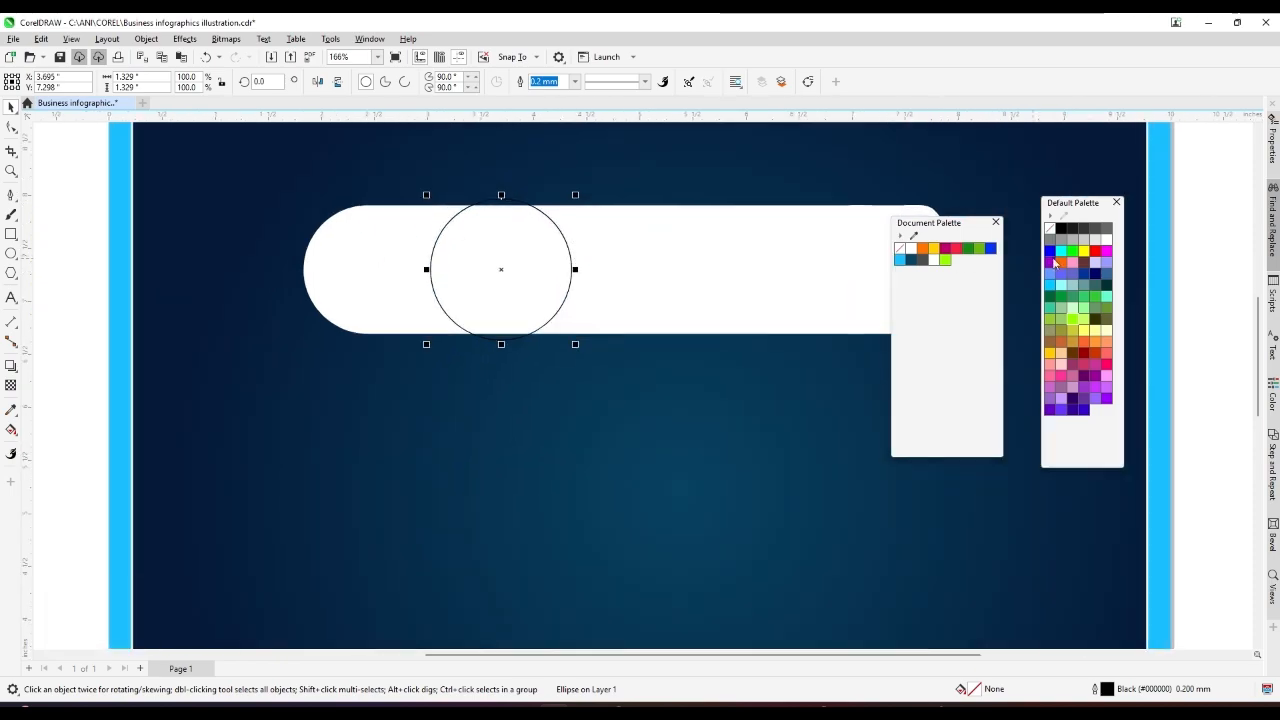
click(1100, 239)
right_click(1049, 228)
scroll(543, 225, down, 1)
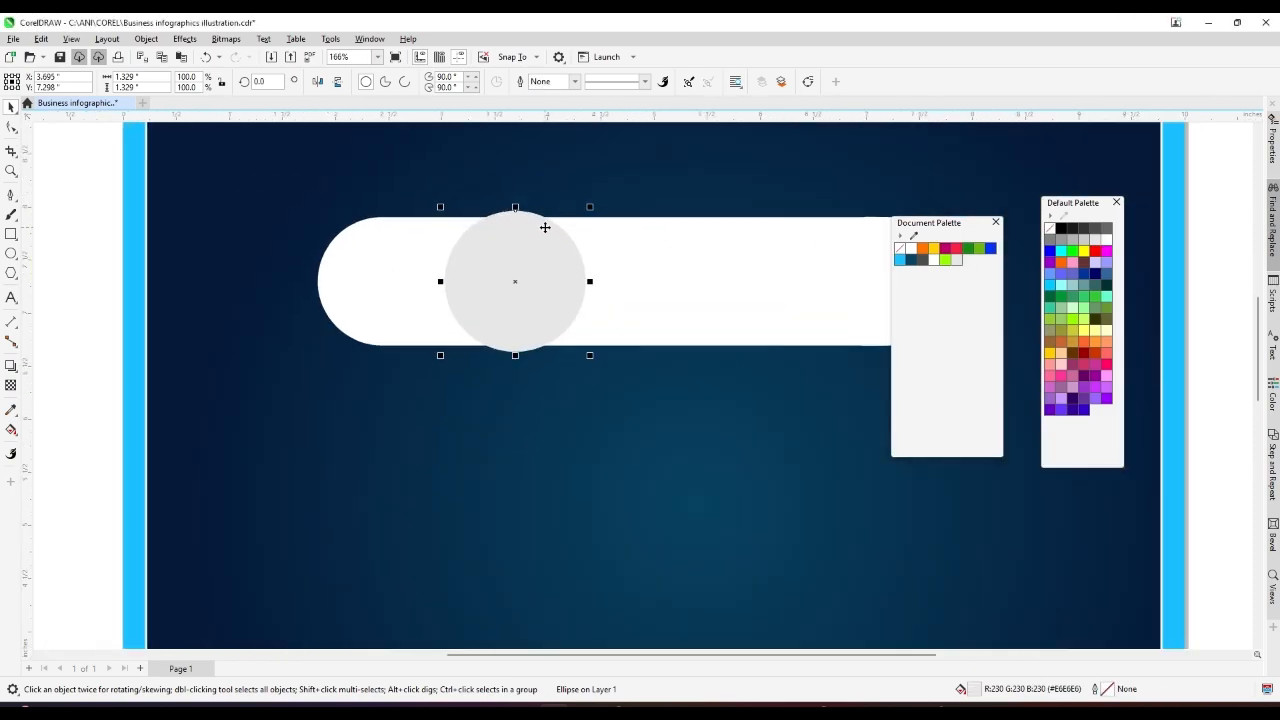
right_click(526, 242)
click(560, 317)
right_click(144, 181)
key(Escape)
Enlarge a duplicate of the grey circle about its centre to about 1.586 in and colour it green behind the original.
scroll(565, 210, up, 2)
drag(594, 215, 611, 196)
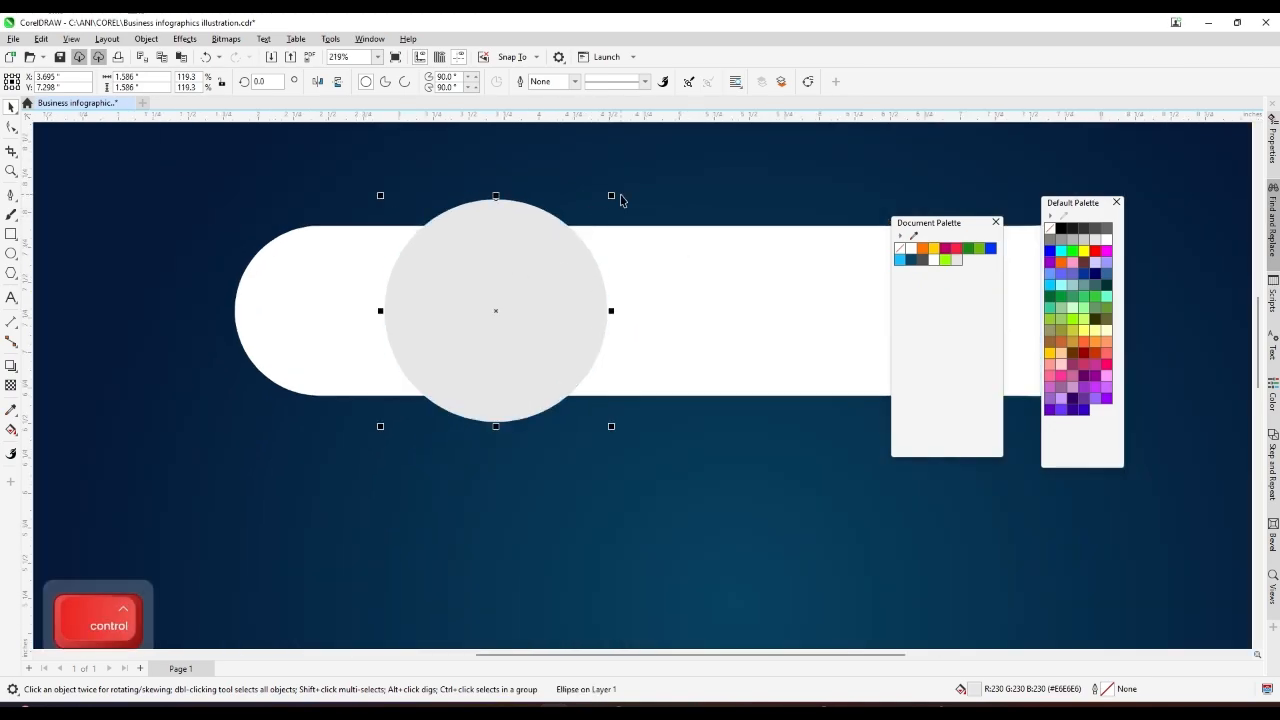
right_click(967, 248)
Apply a linear fountain fill to the larger circle, running from green at its upper left to white at its lower right.
click(14, 433)
click(29, 430)
drag(462, 223, 542, 400)
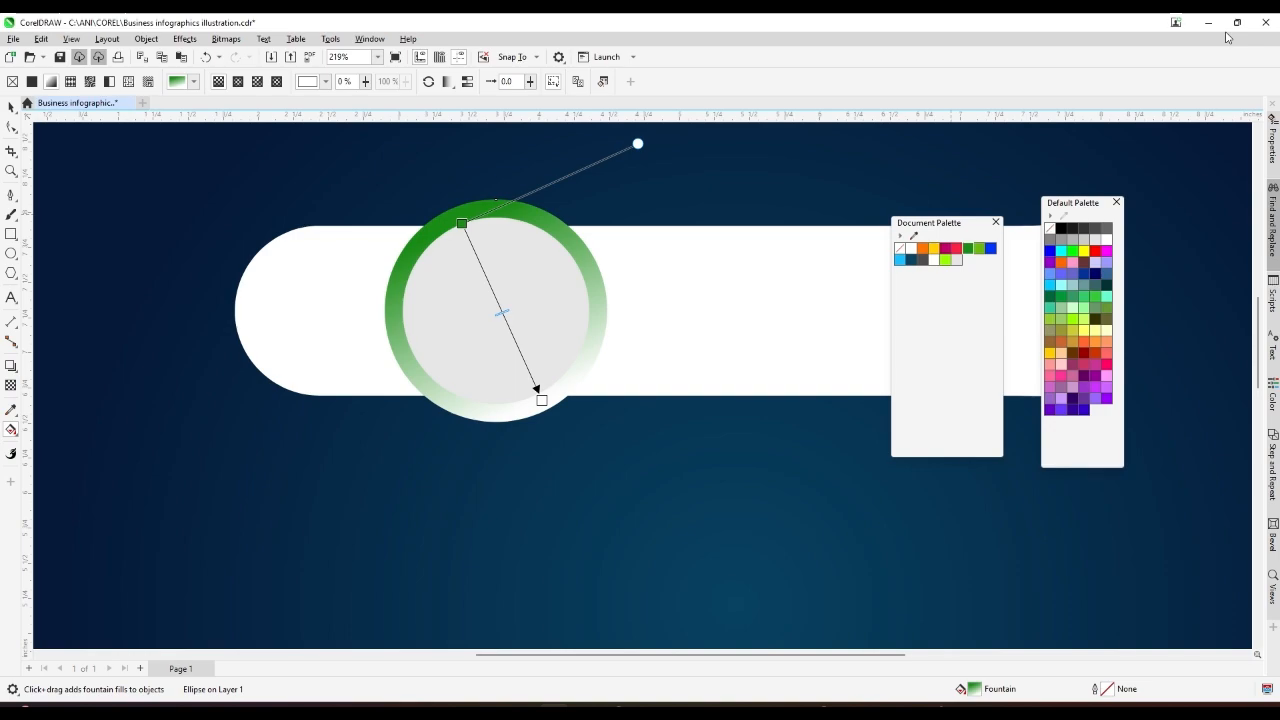
Recolour the larger circle's fountain fill so it runs from orange at its upper left to yellow at its lower right.
click(922, 248)
drag(933, 248, 549, 228)
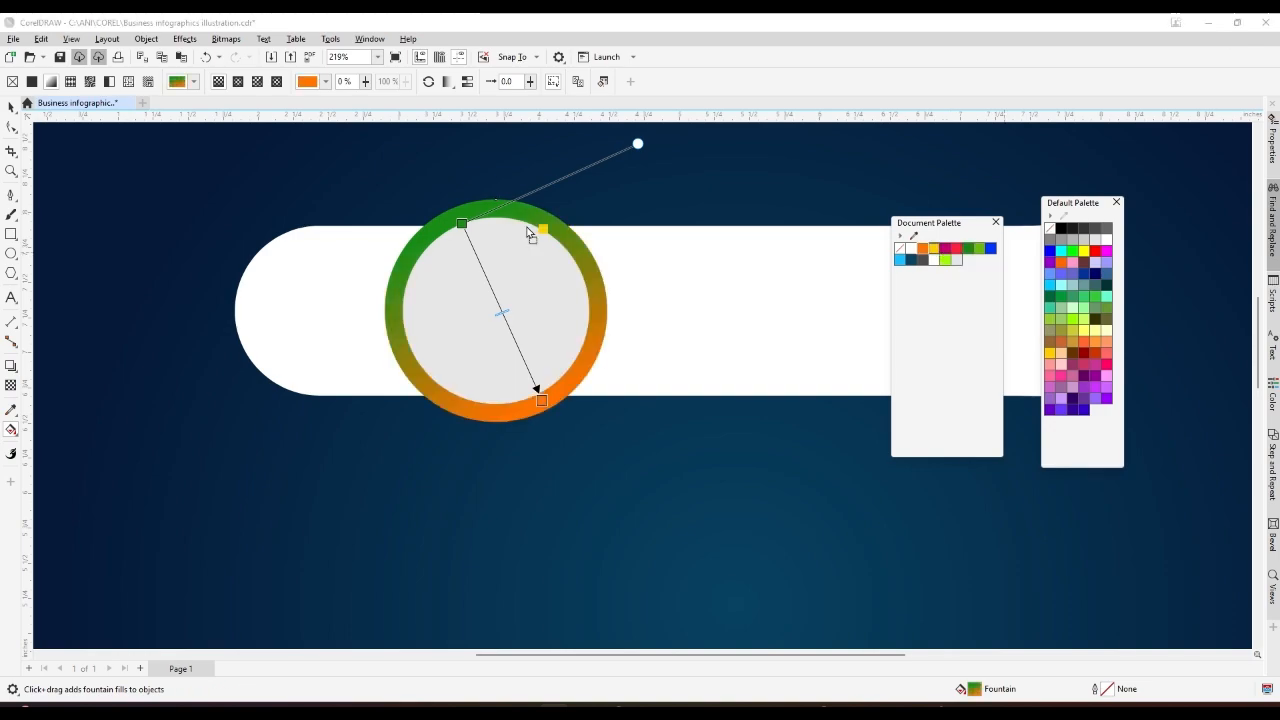
drag(462, 229, 464, 221)
click(11, 106)
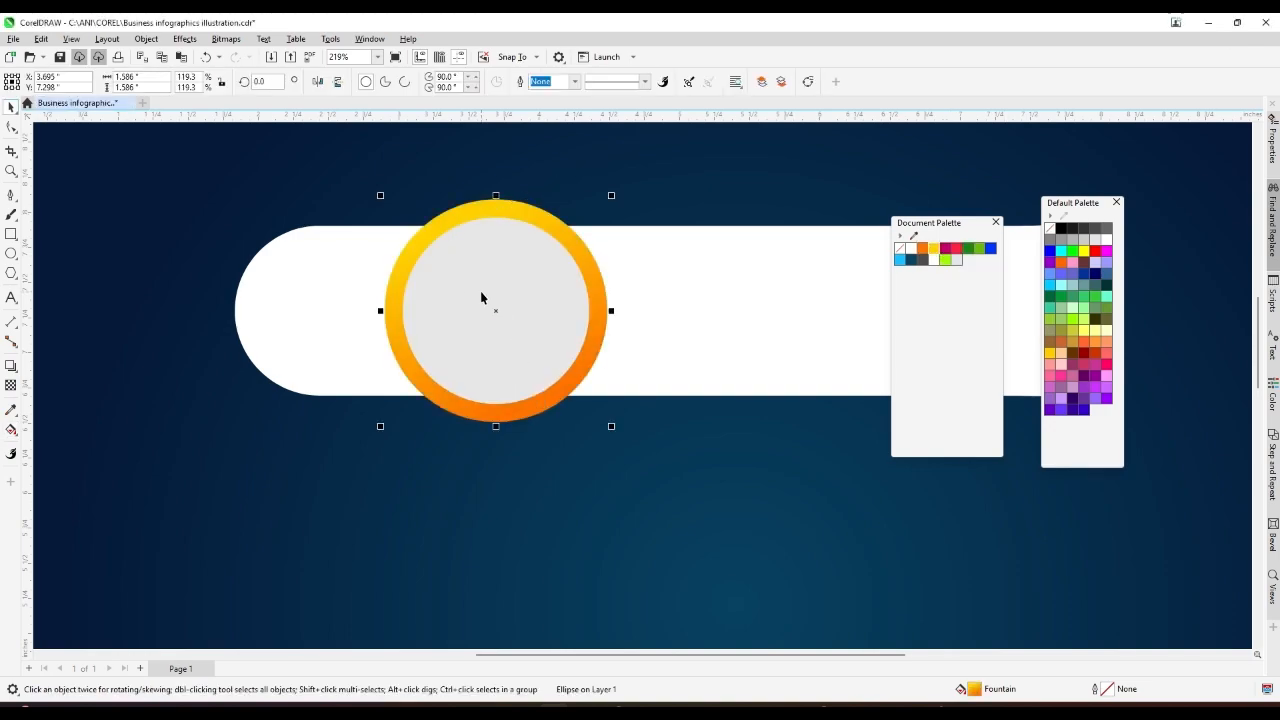
click(11, 432)
drag(534, 391, 430, 235)
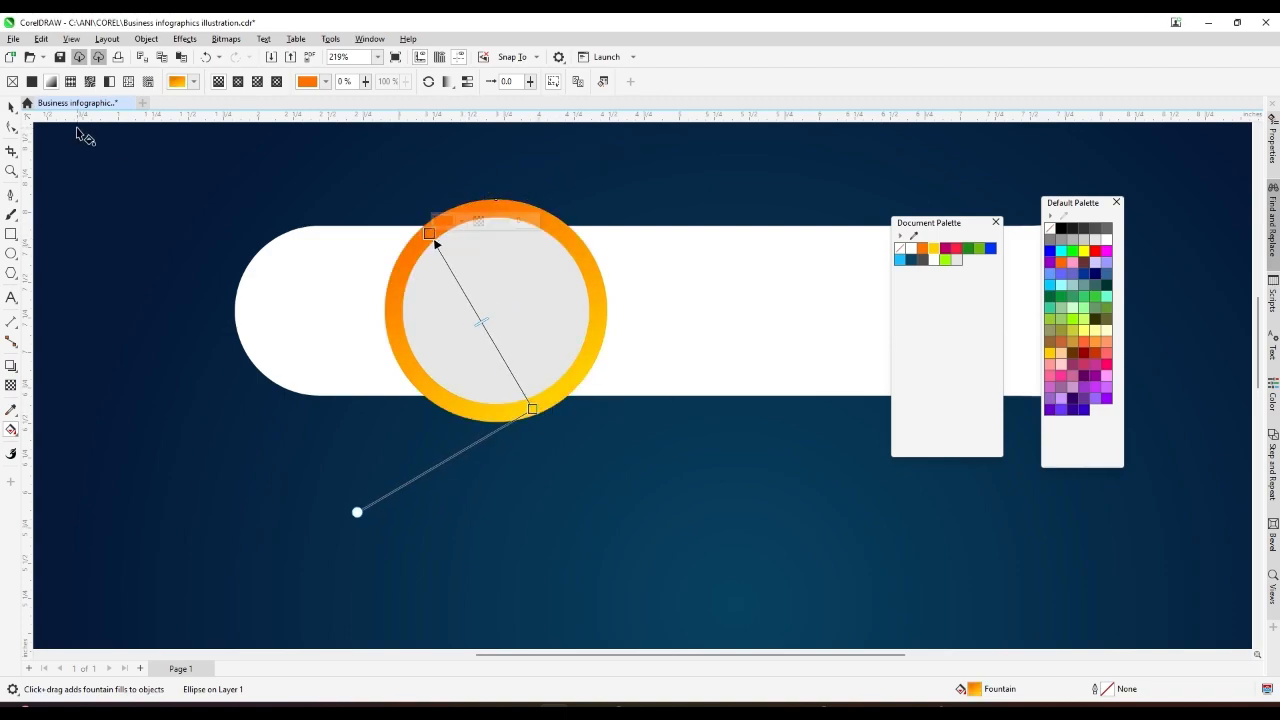
click(9, 106)
Duplicate the gradient circle behind itself, enlarge the copy about its centre to about 1.913 in, and reverse its fountain fill.
scroll(518, 295, down, 1)
key(ctrl+d)
scroll(591, 210, up, 2)
drag(602, 207, 628, 156)
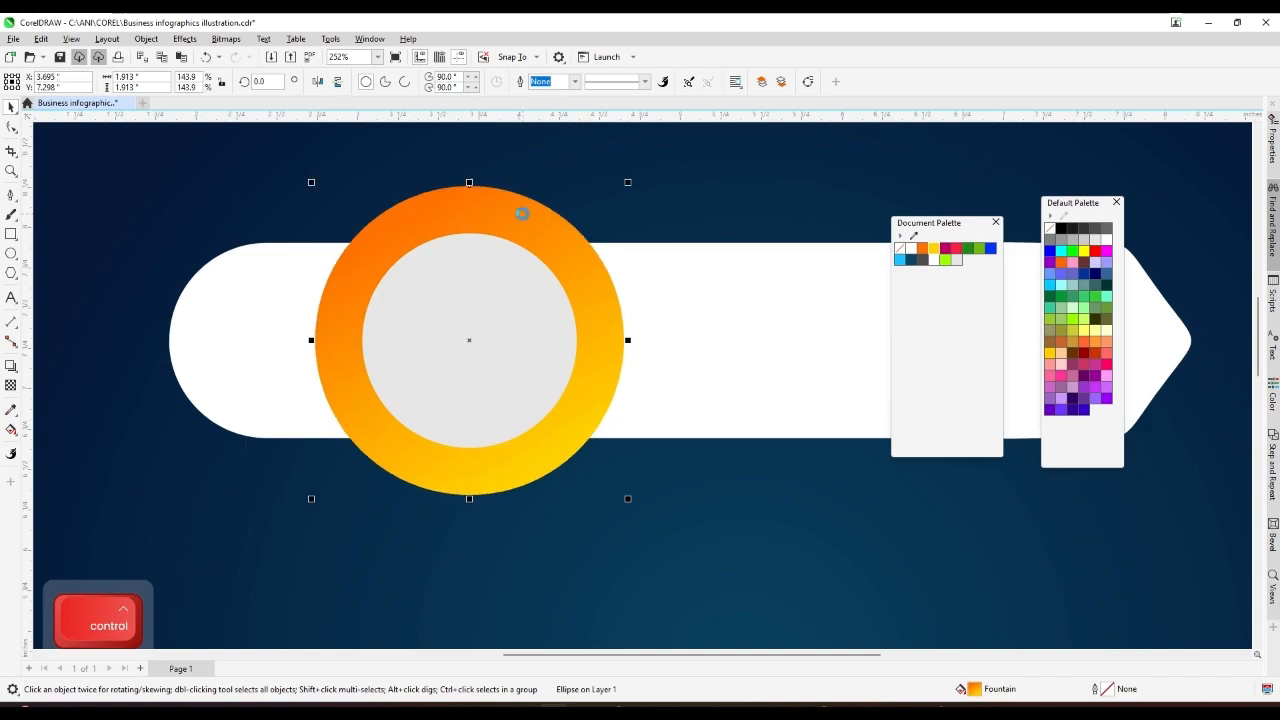
key(g)
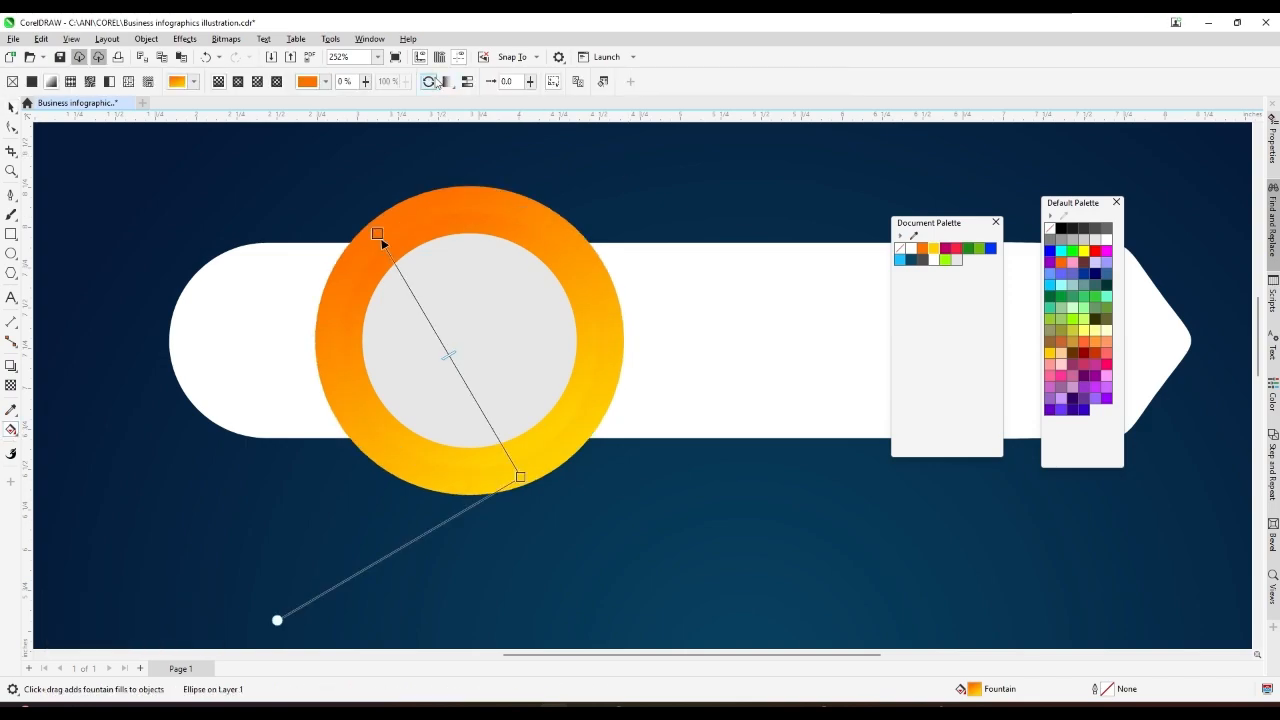
click(434, 83)
key(space)
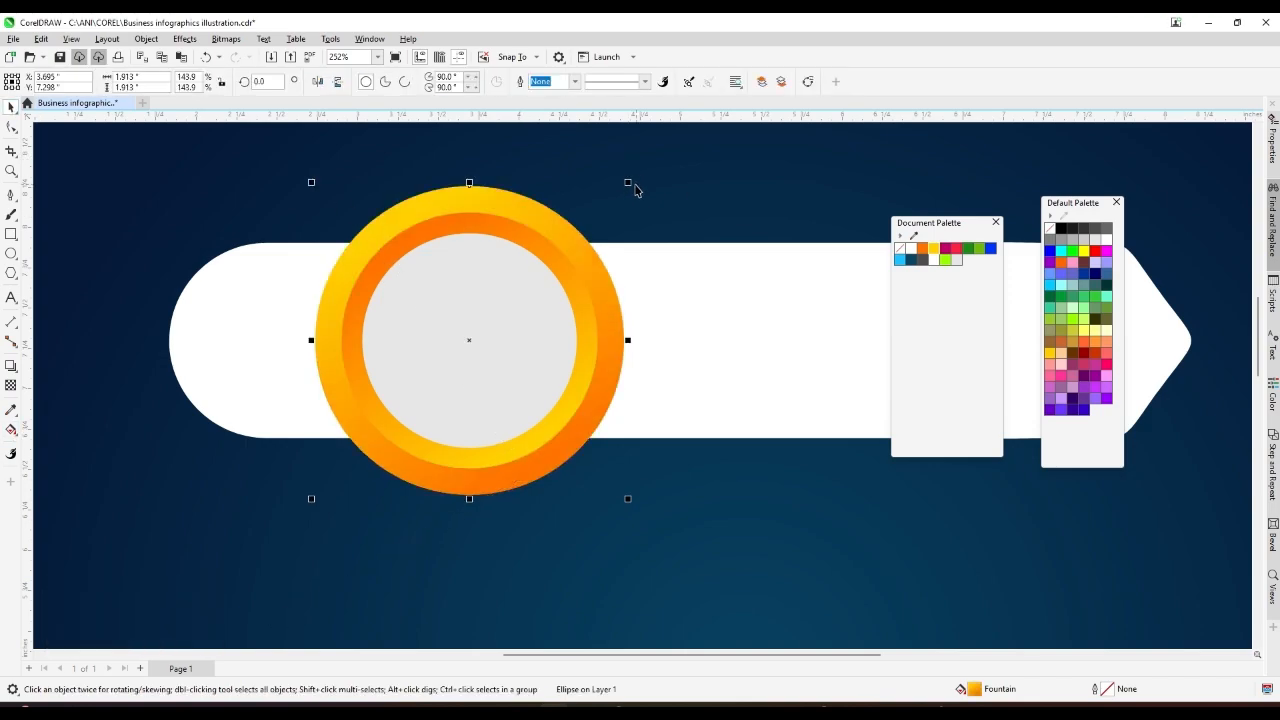
Select the three badge circles together and shrink them about their common centre to about 1.653 in.
scroll(627, 185, down, 4)
drag(271, 146, 601, 330)
scroll(688, 171, up, 2)
drag(598, 199, 585, 211)
scroll(585, 211, down, 5)
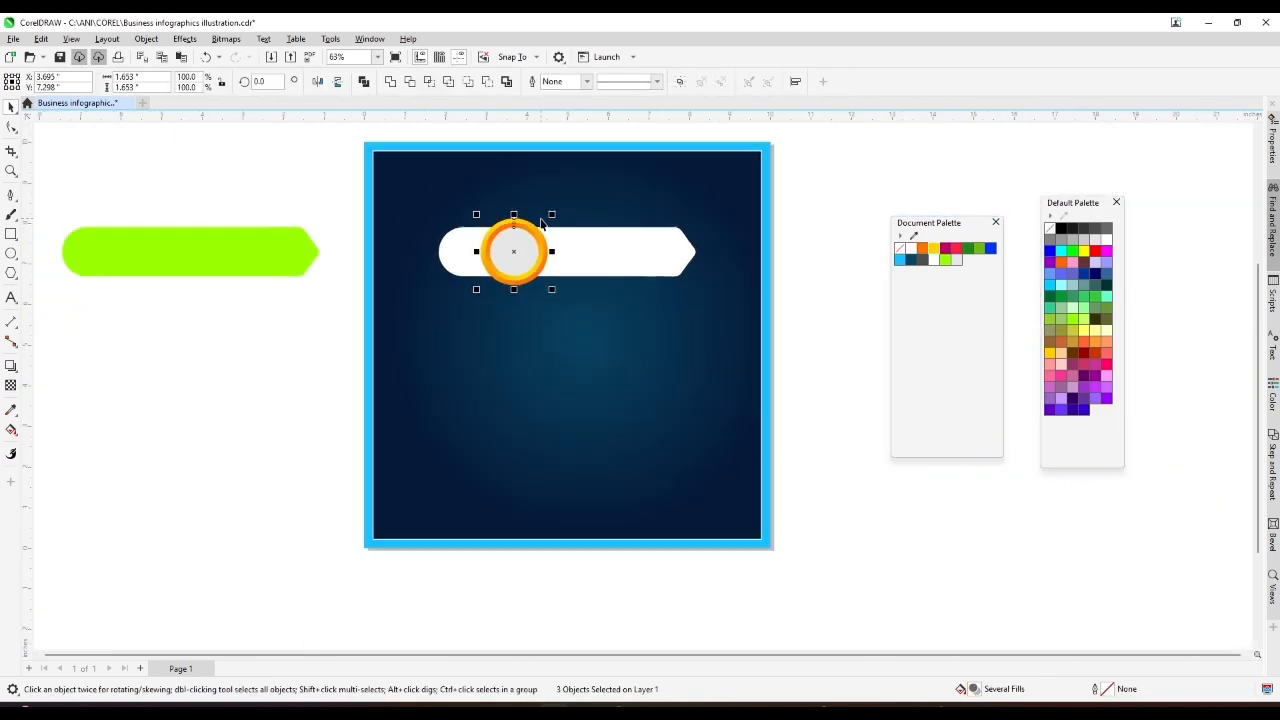
Shrink the inner gradient circle slightly about its centre, and reduce the outer gradient circle to about 1.559 in.
click(360, 177)
scroll(600, 260, up, 5)
click(513, 220)
scroll(513, 220, up, 2)
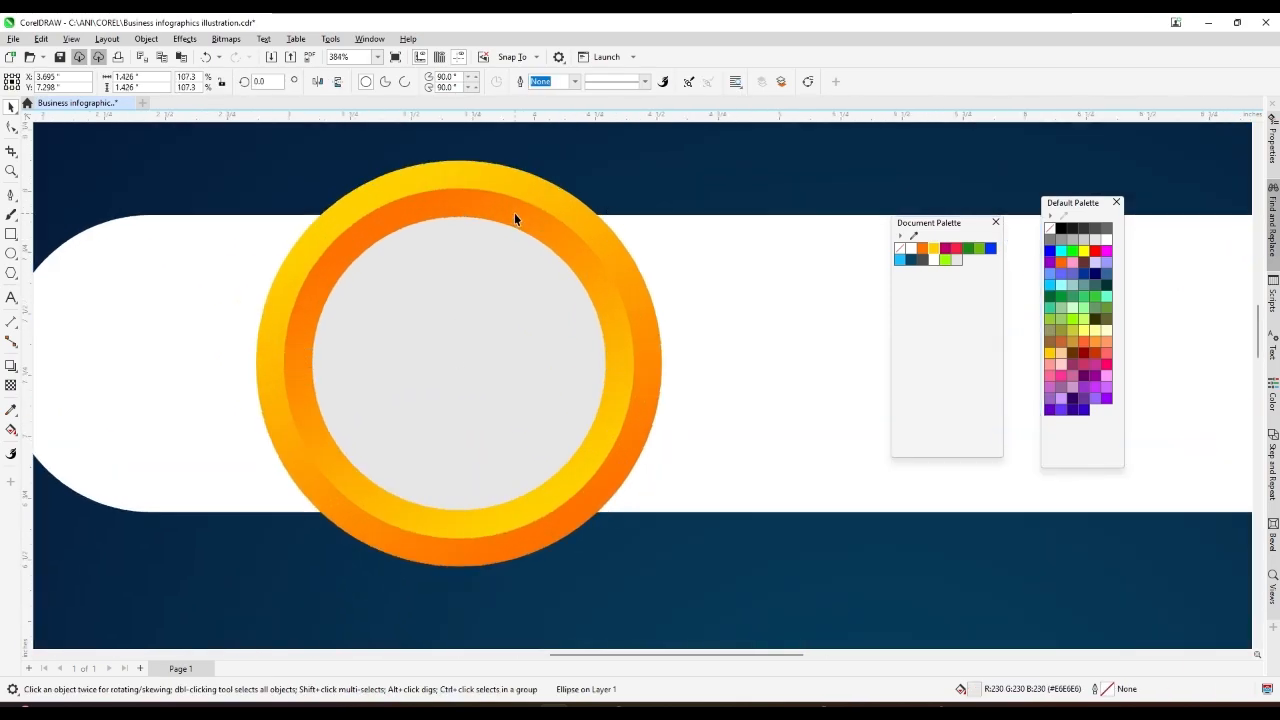
scroll(613, 207, up, 1)
drag(643, 180, 628, 195)
click(522, 171)
click(522, 172)
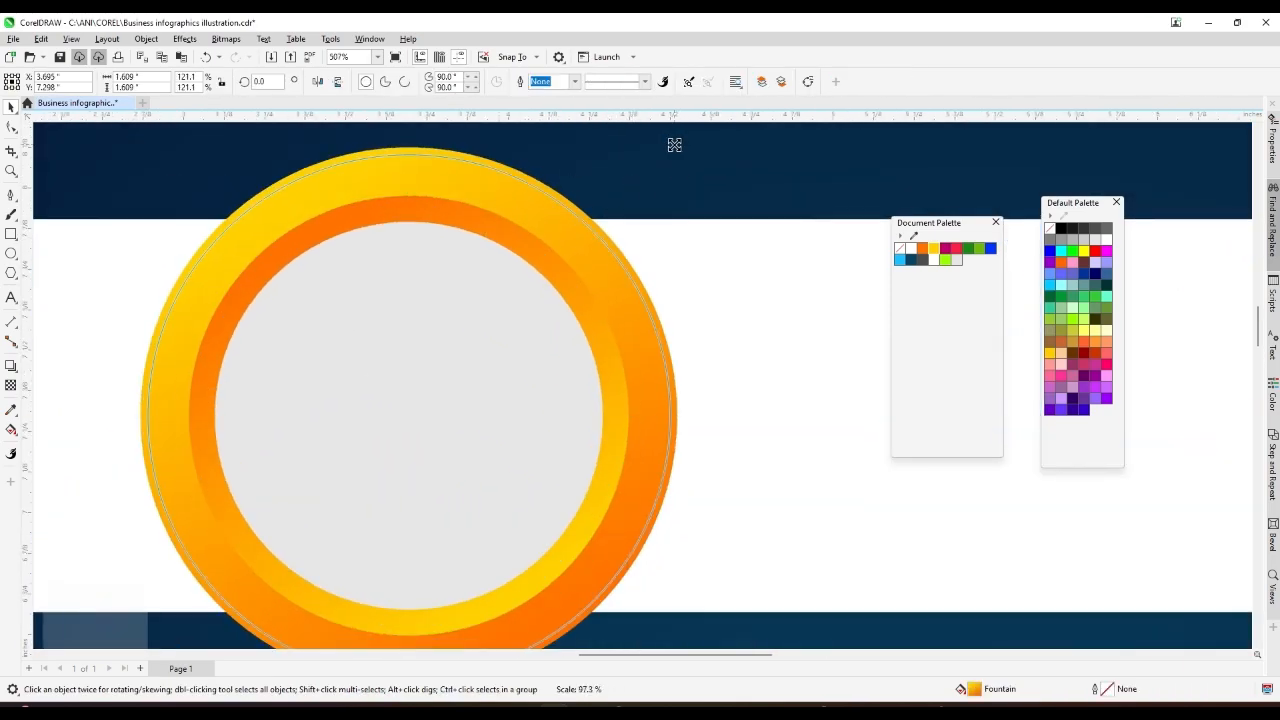
Enlarge the three badge circles together about their centre to about 1.631 in and shift them horizontally to X 3.632 in.
scroll(594, 272, down, 2)
scroll(594, 272, down, 1)
drag(204, 195, 702, 436)
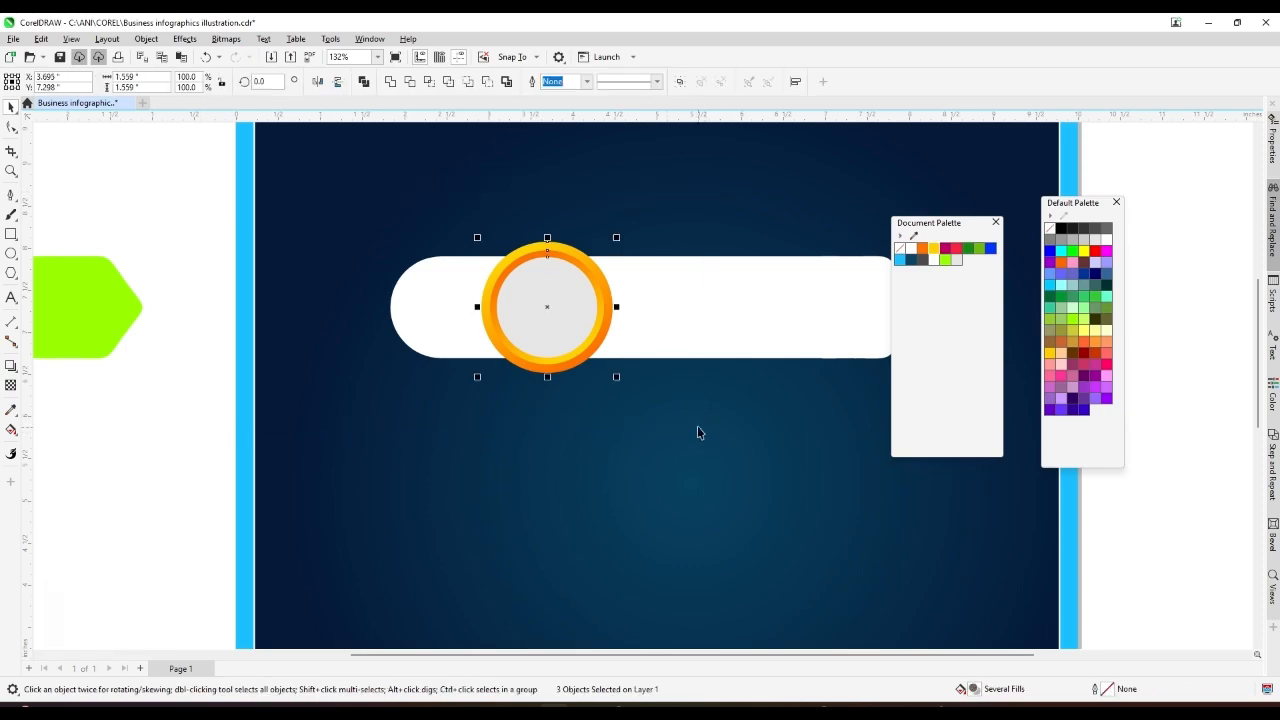
key(e)
scroll(628, 276, up, 1)
drag(603, 222, 616, 216)
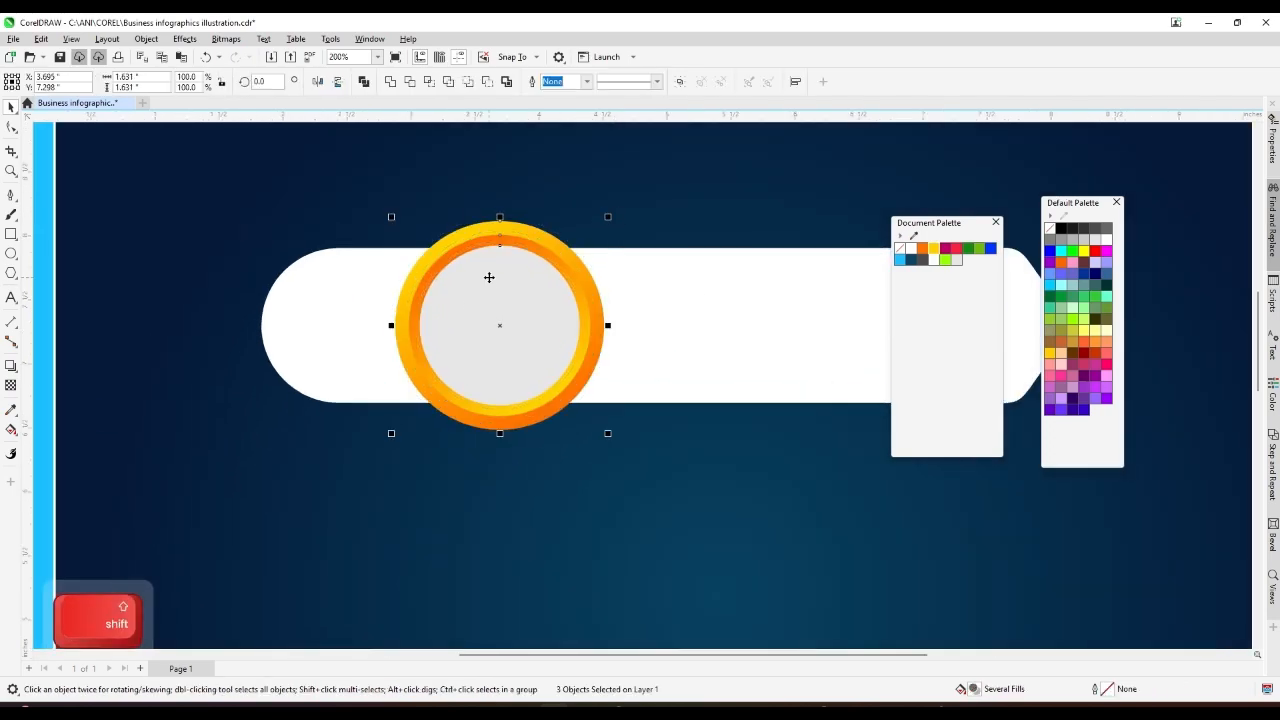
scroll(571, 320, down, 2)
Fill the light grey inner circle with white and shrink it about its centre to about 1.203 in.
click(516, 288)
scroll(521, 285, up, 1)
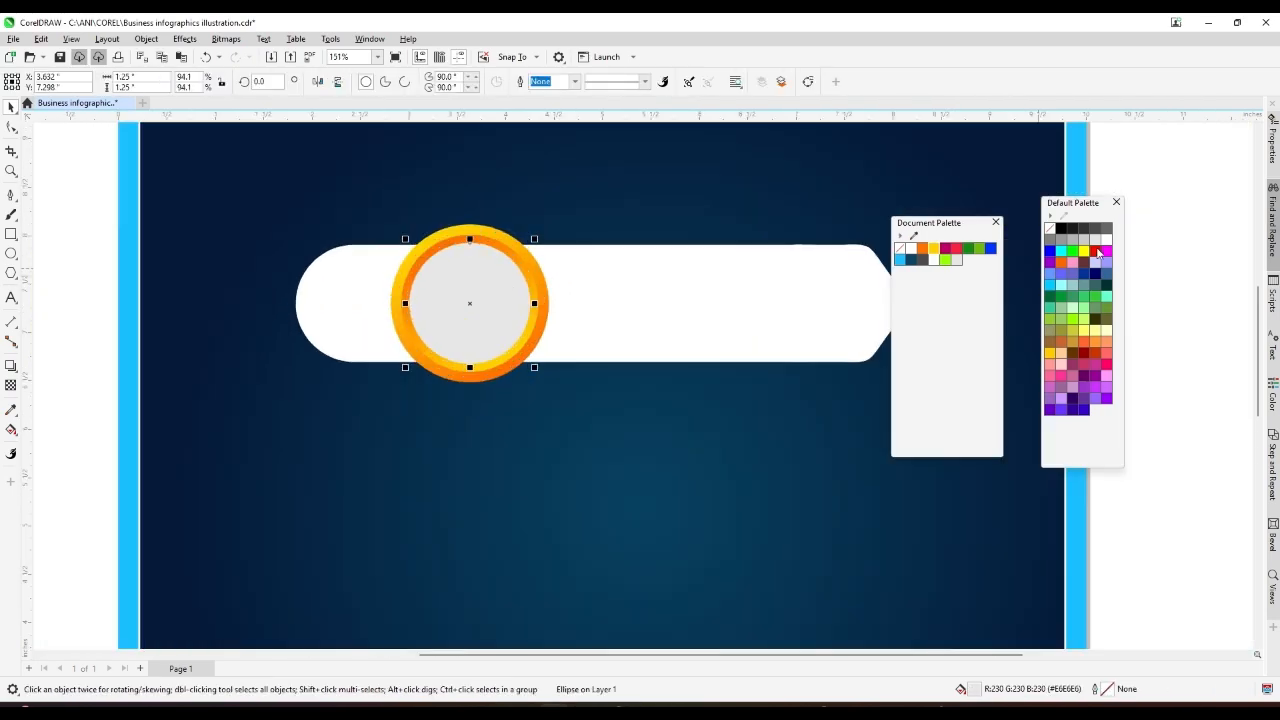
click(912, 250)
scroll(460, 236, down, 1)
click(470, 200)
scroll(418, 274, up, 1)
click(417, 280)
scroll(543, 217, up, 3)
drag(597, 229, 591, 230)
scroll(585, 234, down, 2)
scroll(559, 388, up, 1)
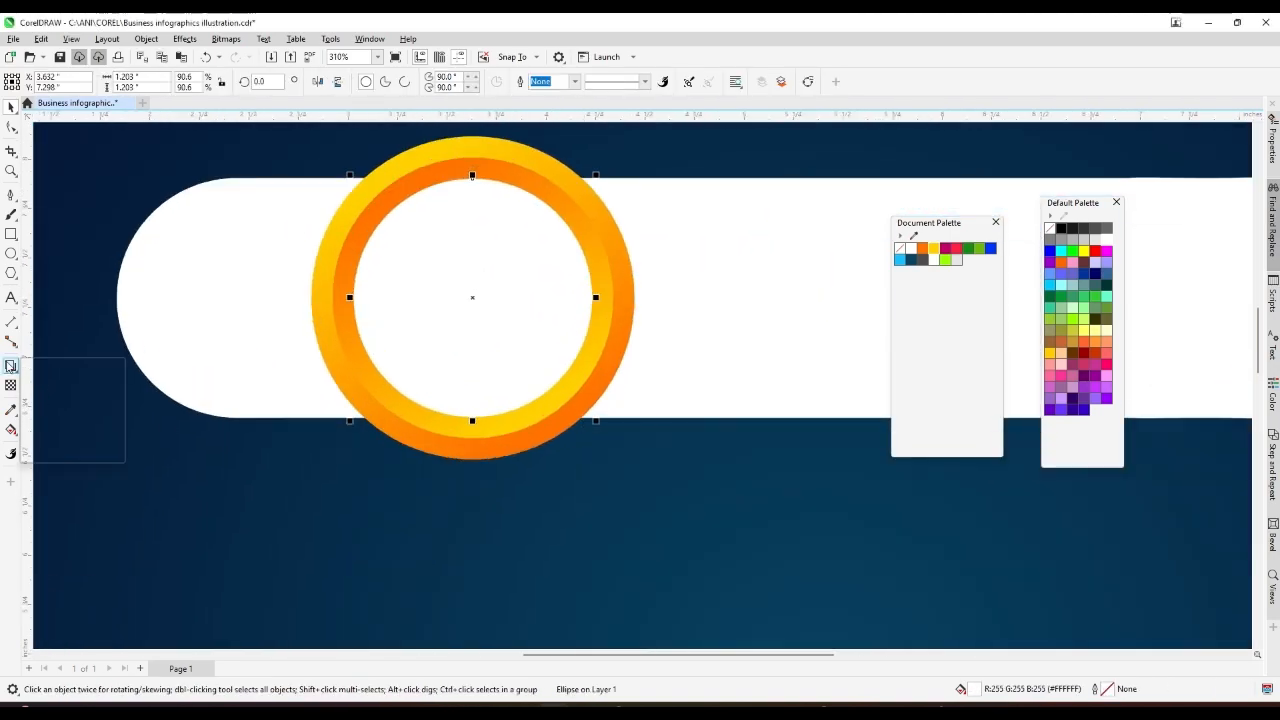
Add a Flat Bottom Right drop shadow to the white circle, offset about 0.038 in horizontally and -0.032 in vertically.
click(11, 366)
drag(473, 179, 486, 416)
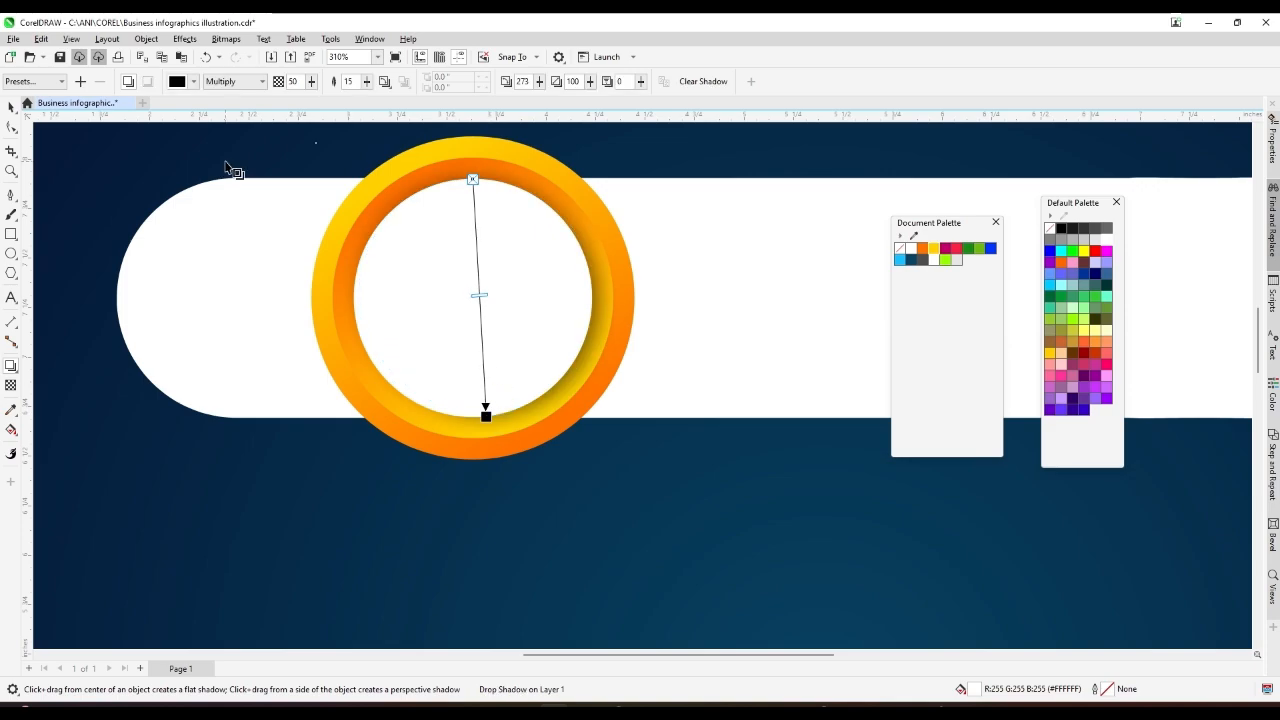
click(31, 87)
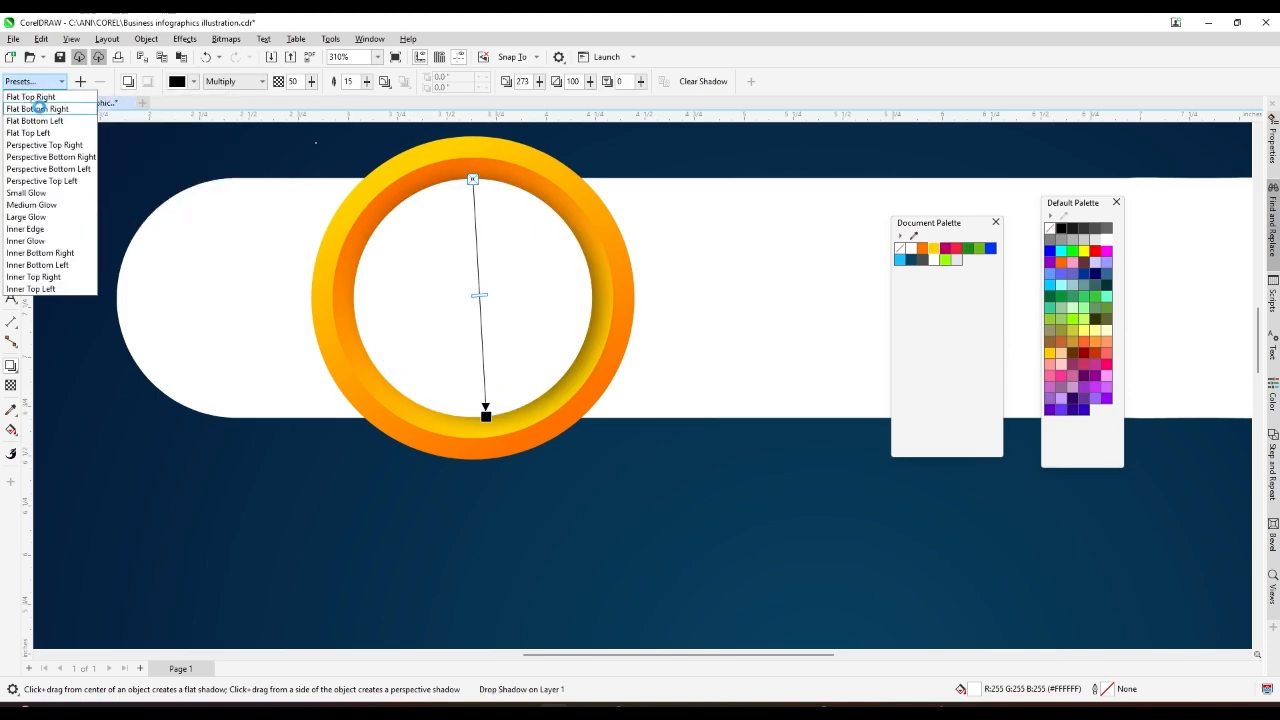
click(35, 101)
drag(735, 537, 597, 401)
scroll(590, 392, up, 2)
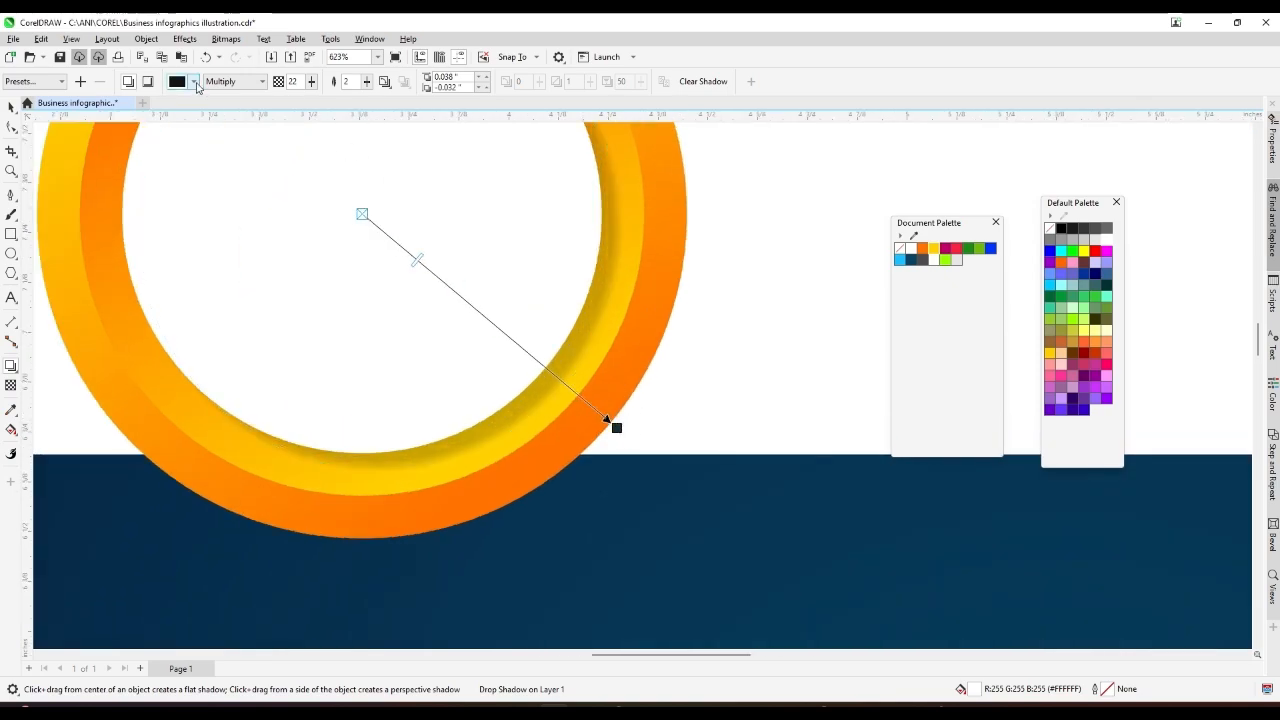
Set the white circle's drop shadow colour to black and its opacity to 34, then deselect it.
click(193, 81)
click(243, 128)
click(226, 266)
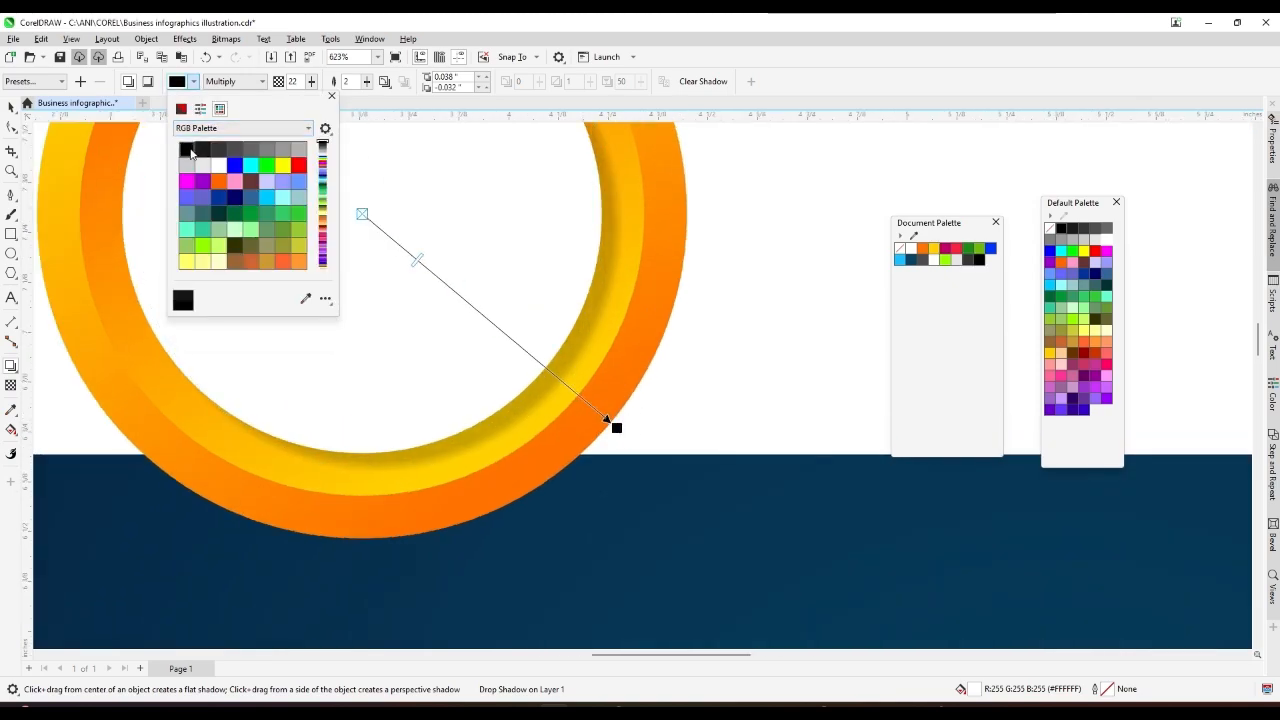
click(309, 82)
drag(311, 83, 319, 102)
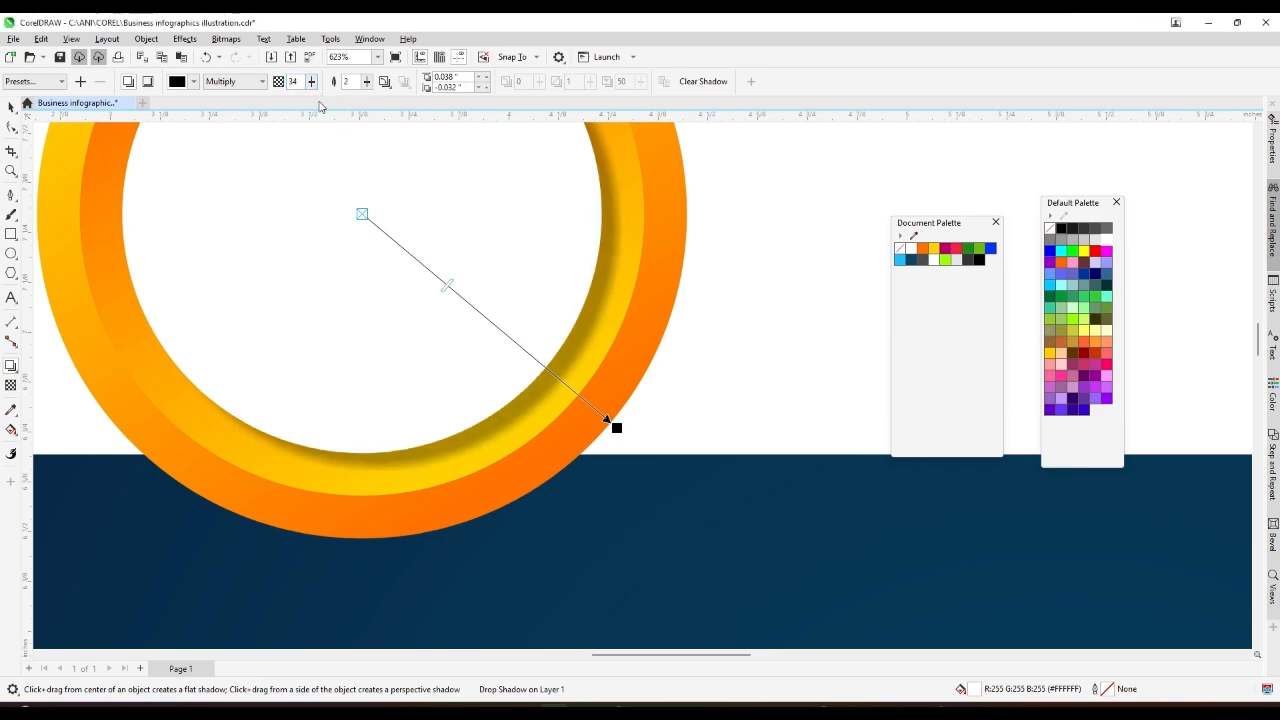
key(space)
scroll(459, 275, down, 4)
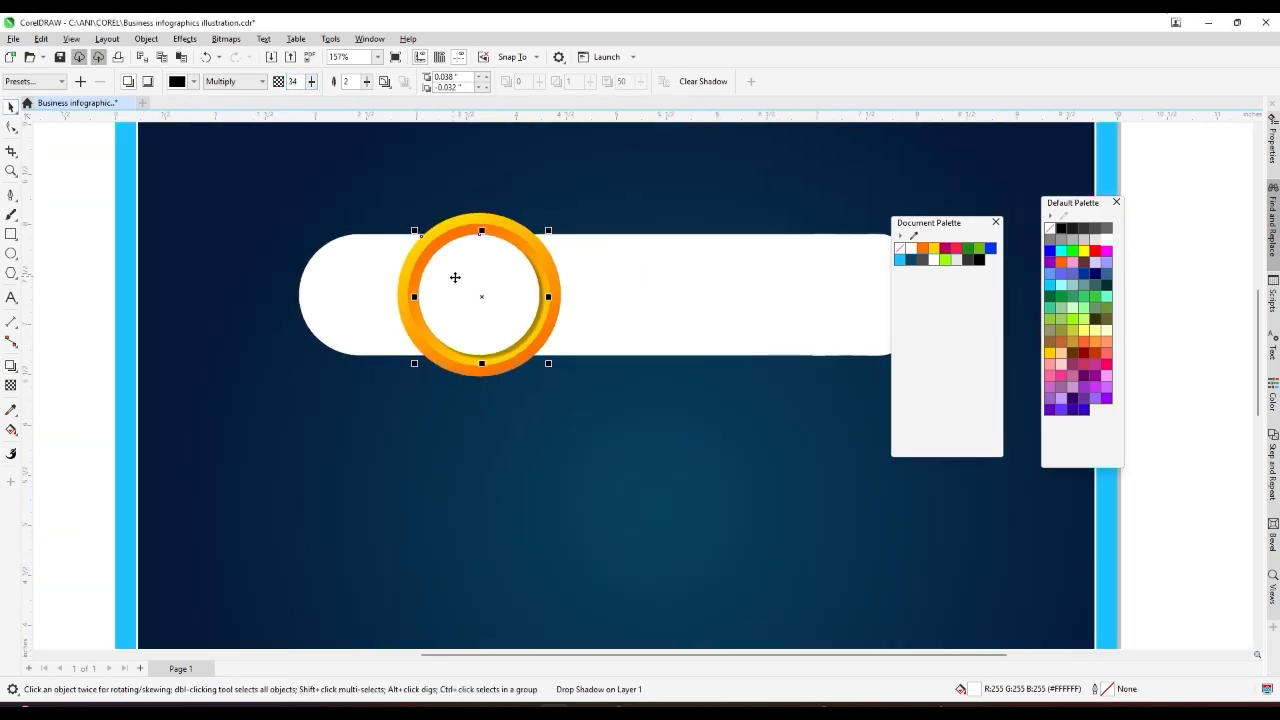
scroll(455, 277, down, 2)
scroll(457, 237, up, 1)
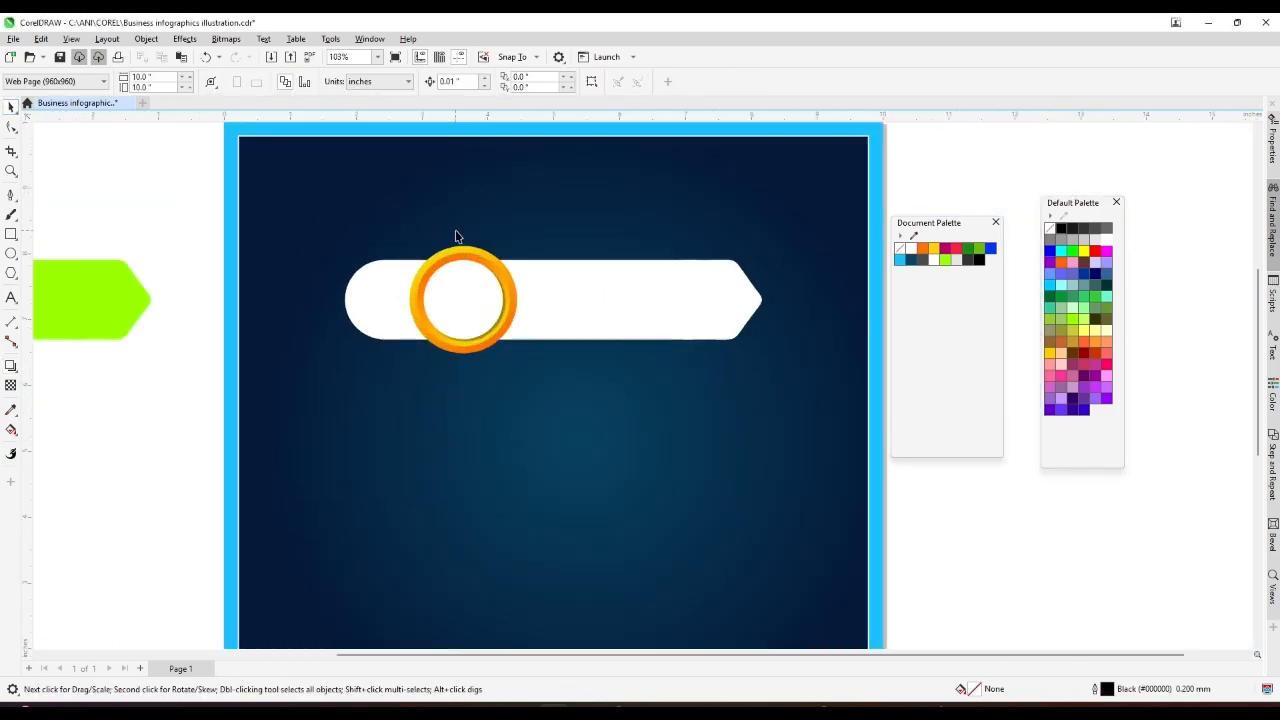
scroll(286, 263, down, 1)
scroll(609, 286, up, 2)
Copy the white arrow-tipped bar and paste the duplicate in the same position.
click(612, 286)
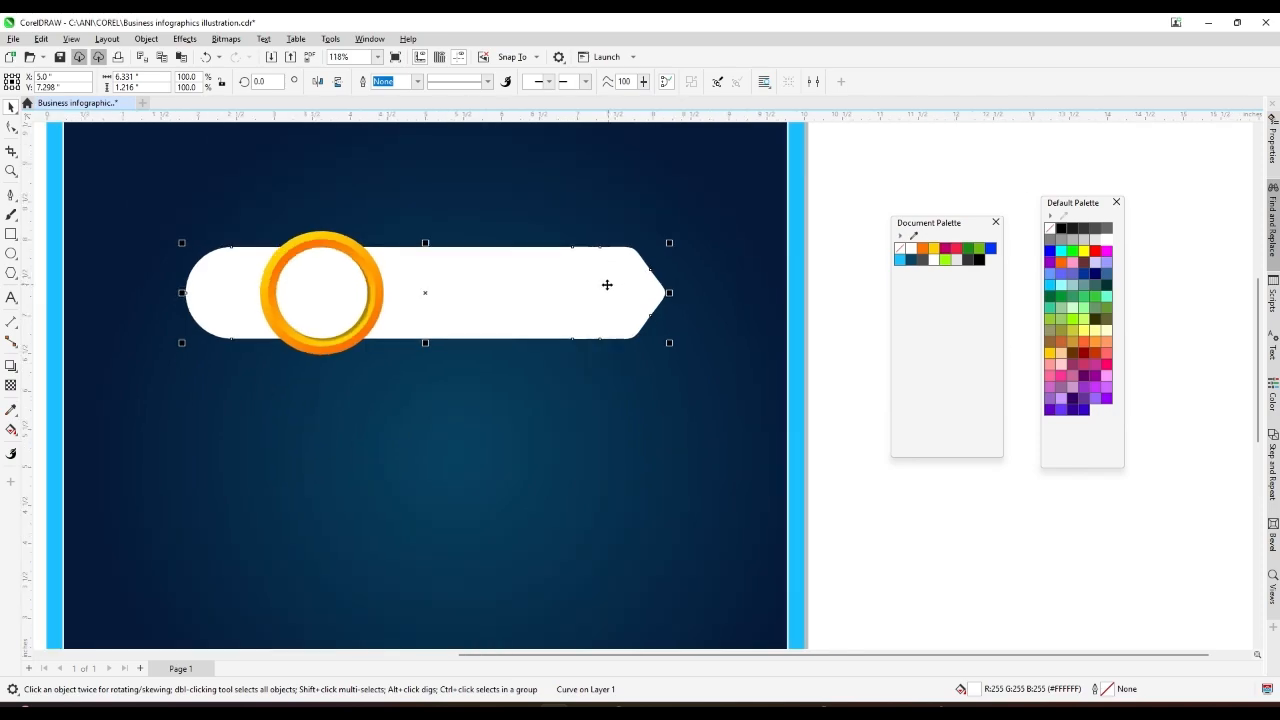
right_click(594, 289)
click(716, 360)
right_click(829, 237)
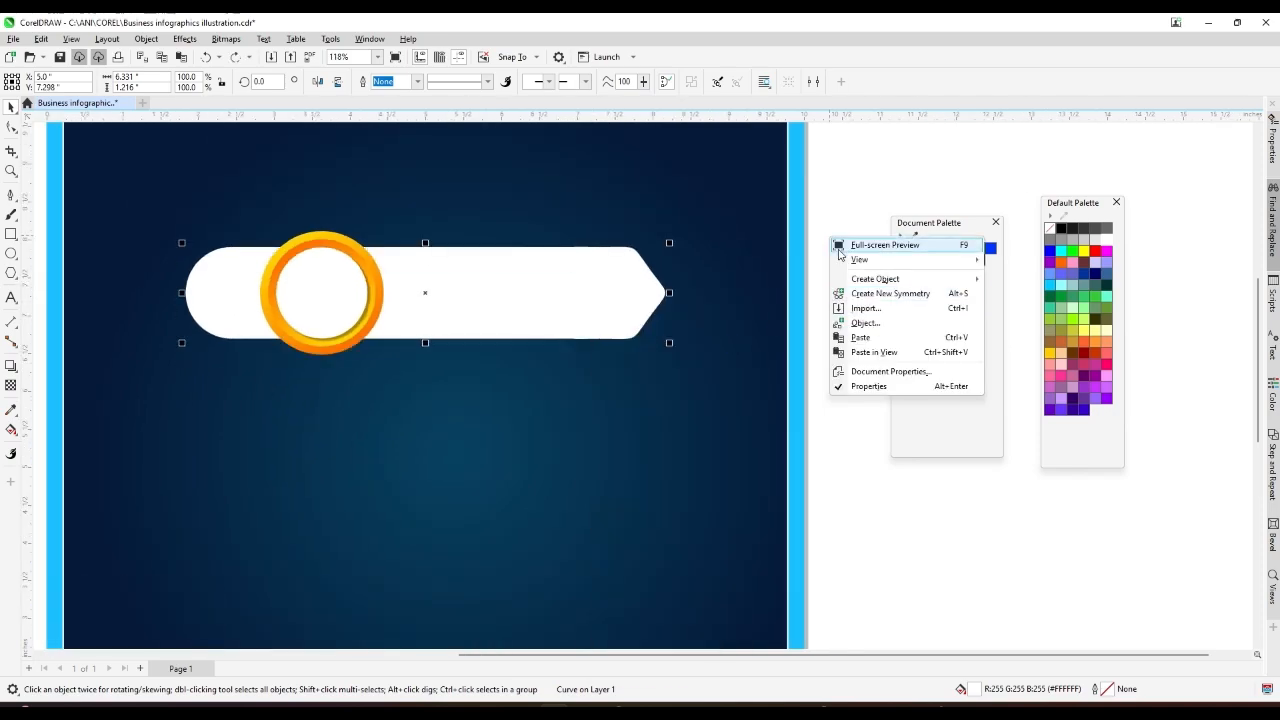
click(870, 330)
scroll(619, 294, up, 1)
Rotate the pasted bar slightly to about 358.247° and order it behind the circular badge.
click(619, 294)
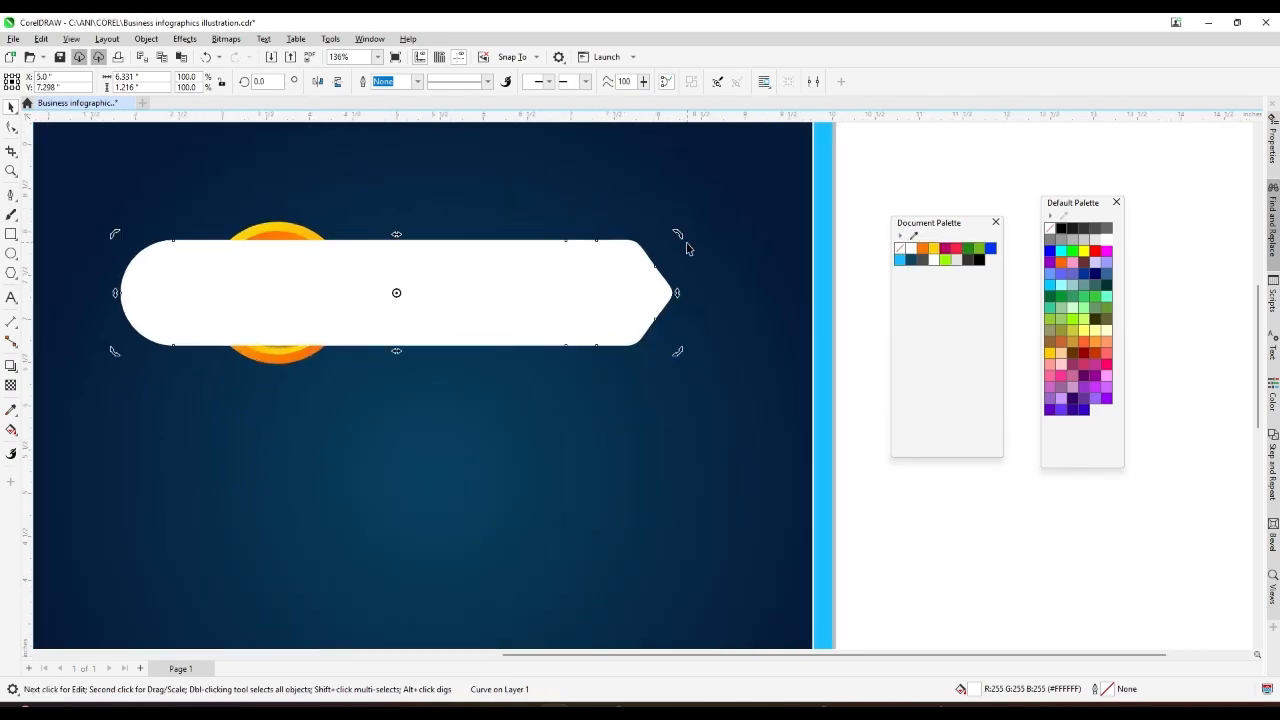
drag(680, 234, 686, 241)
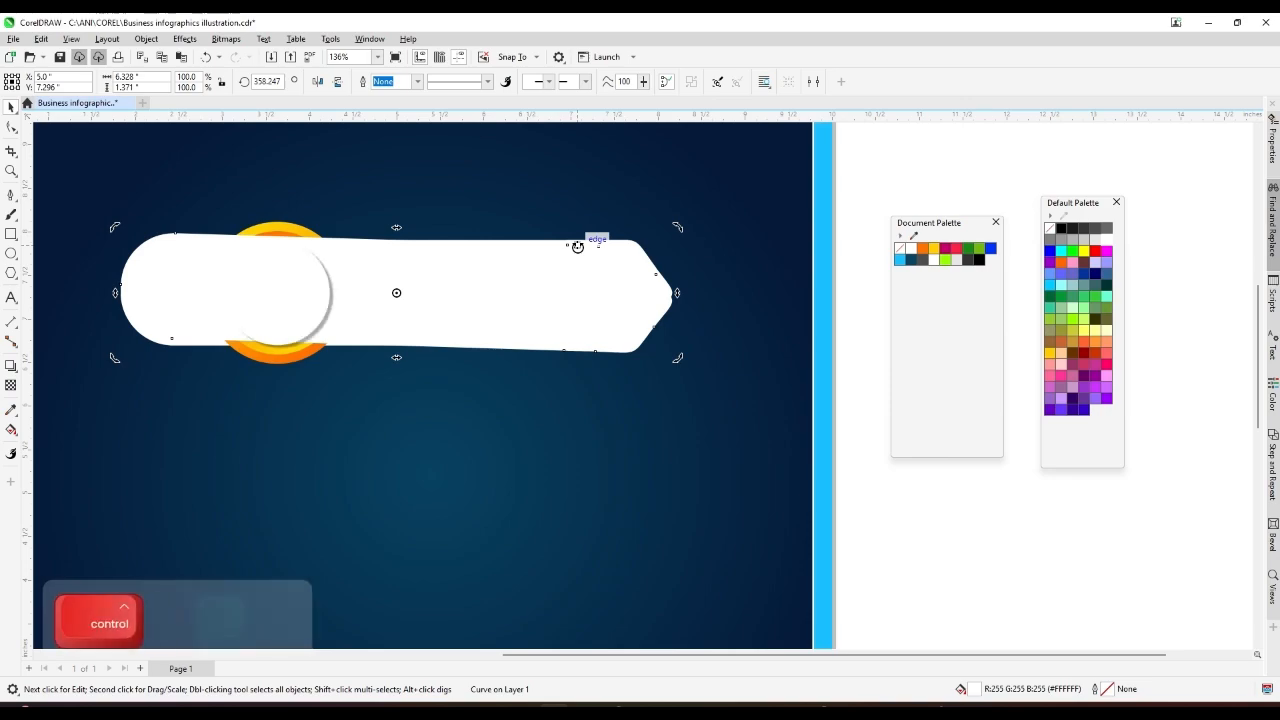
key(ctrl+Page_Down)
scroll(252, 230, up, 3)
Try to copy the gradient ring's fountain fill onto the tilted bar.
key(alt+e)
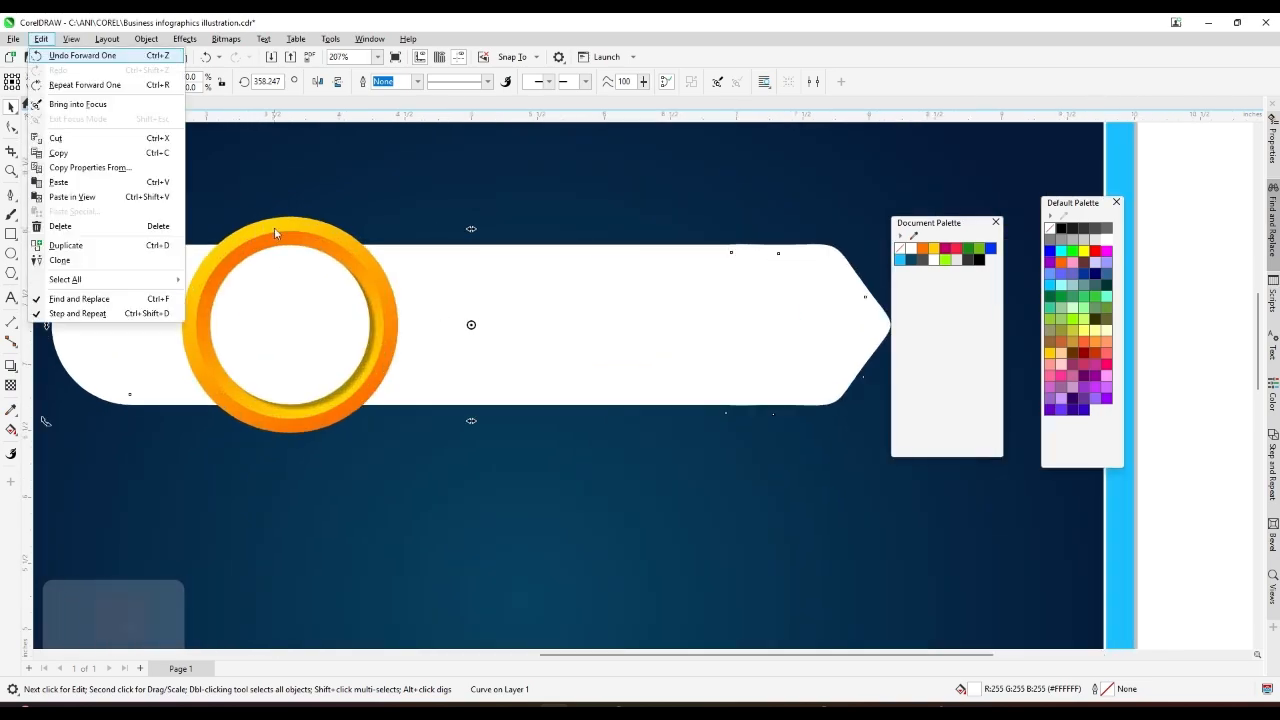
key(m)
click(522, 322)
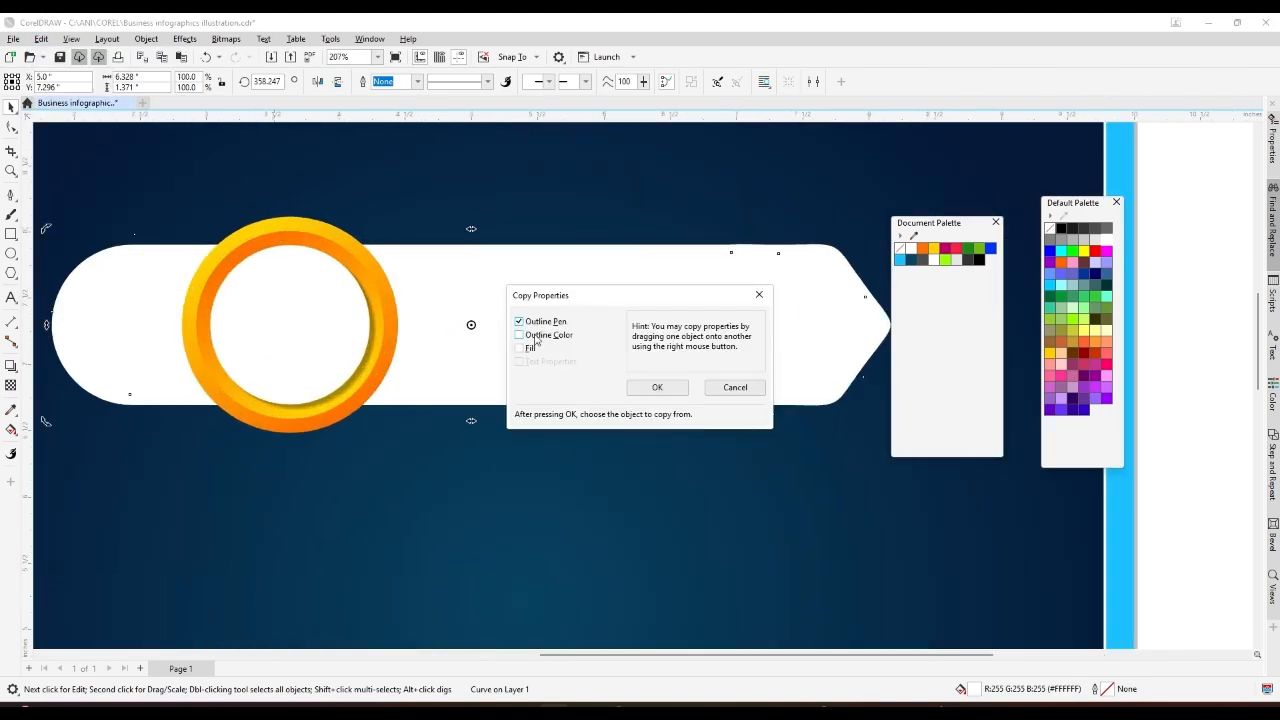
click(648, 387)
click(300, 224)
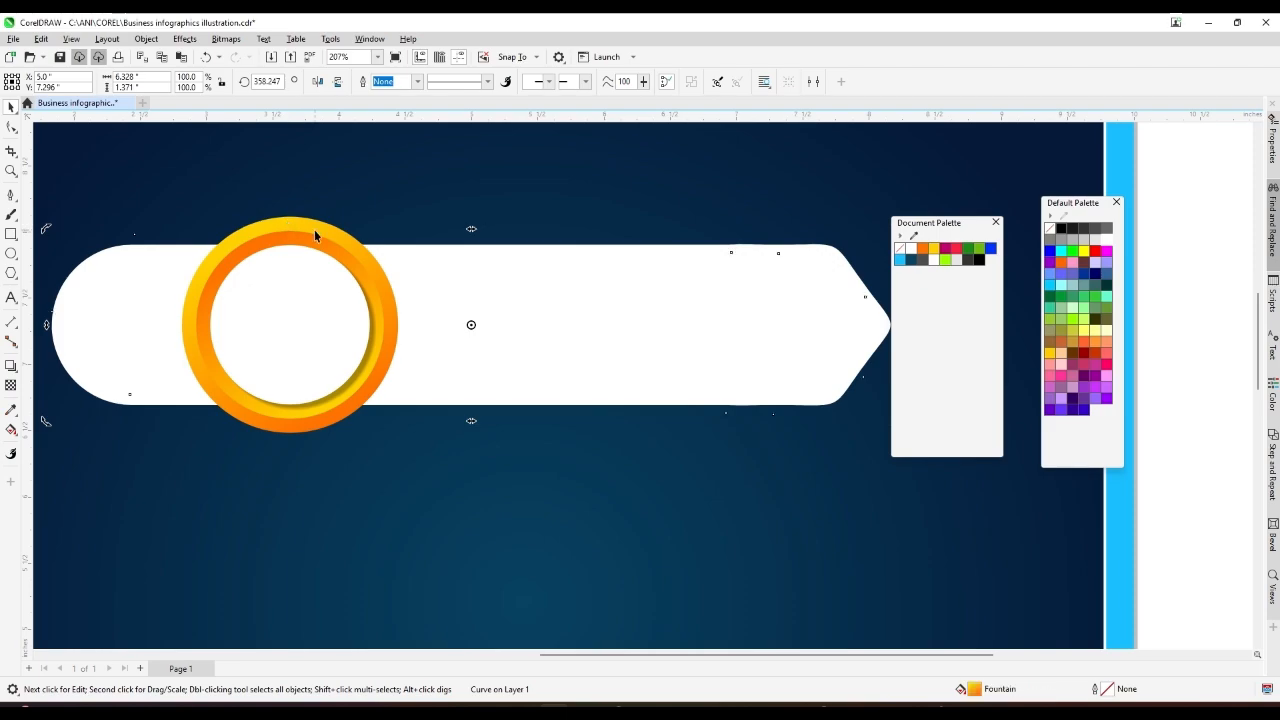
scroll(345, 245, down, 3)
key(alt+e)
key(m)
click(650, 386)
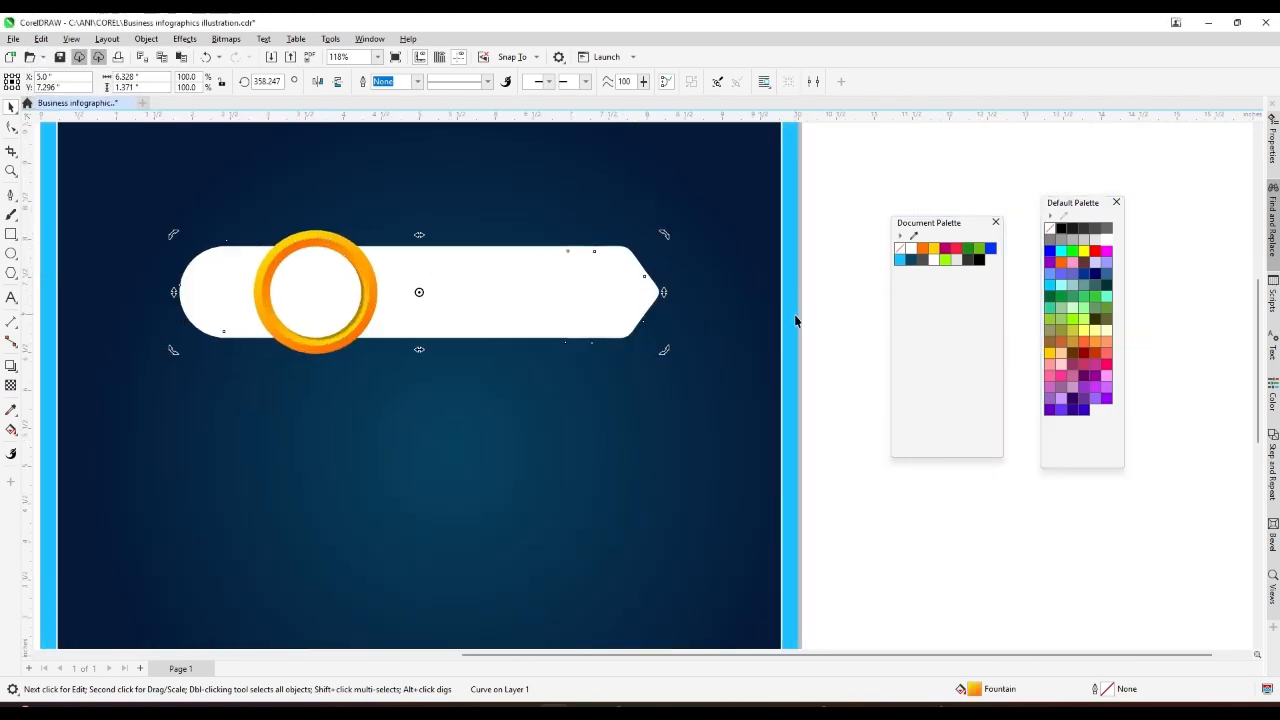
key(Escape)
Undo the trial moves of the bars and the fill copied onto the tilted bar.
drag(631, 338, 651, 443)
key(ctrl+z)
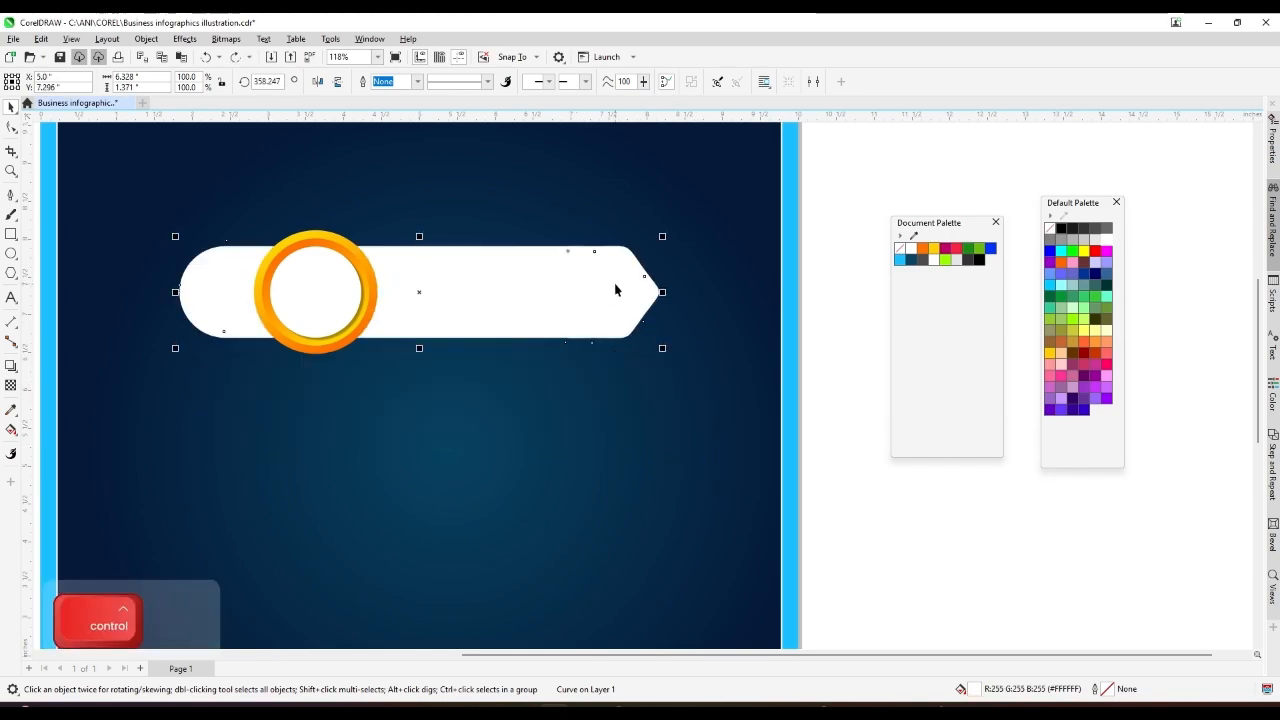
scroll(615, 288, down, 1)
key(ctrl+z)
click(763, 412)
click(600, 305)
drag(599, 304, 619, 324)
key(ctrl+z)
Fill the tilted bar with orange (#FF7200) and place it behind the white bar but in front of the background.
click(921, 249)
key(shift+Page_Down)
key(ctrl+Page_Up)
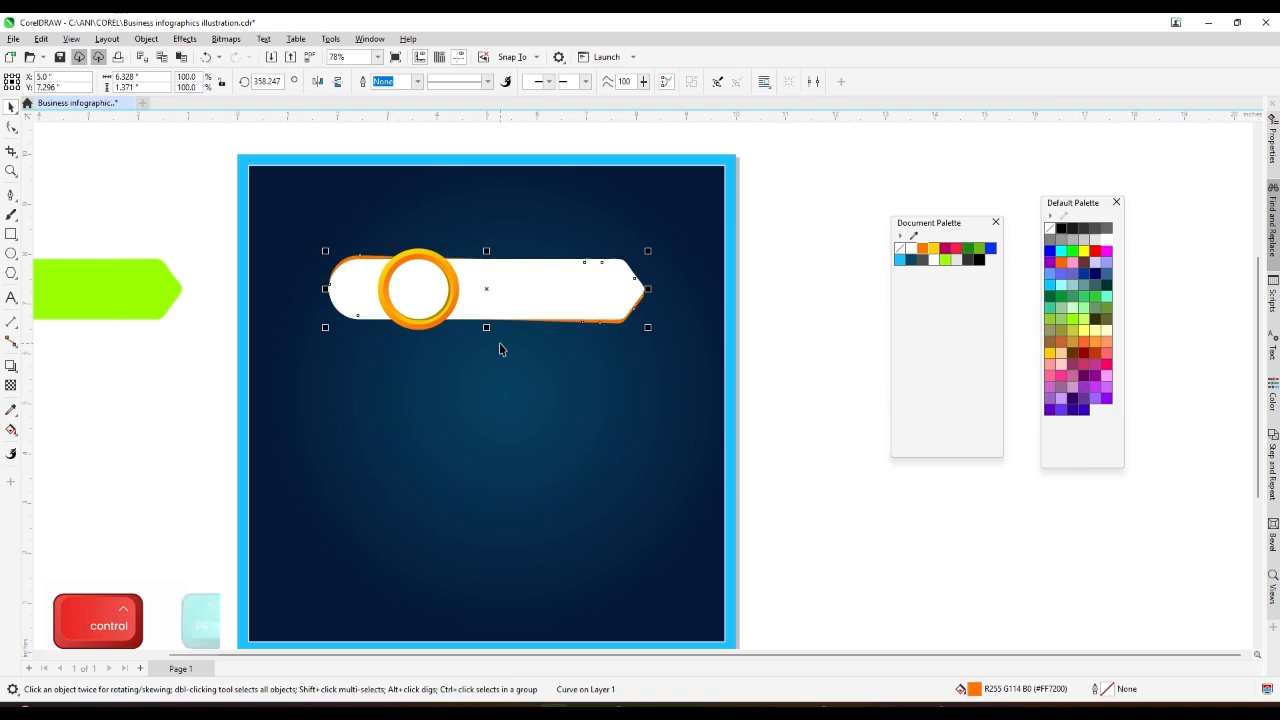
Enlarge the orange bar about its centre to about 6.468 in wide and rotate it to about 358.059°.
scroll(585, 314, up, 3)
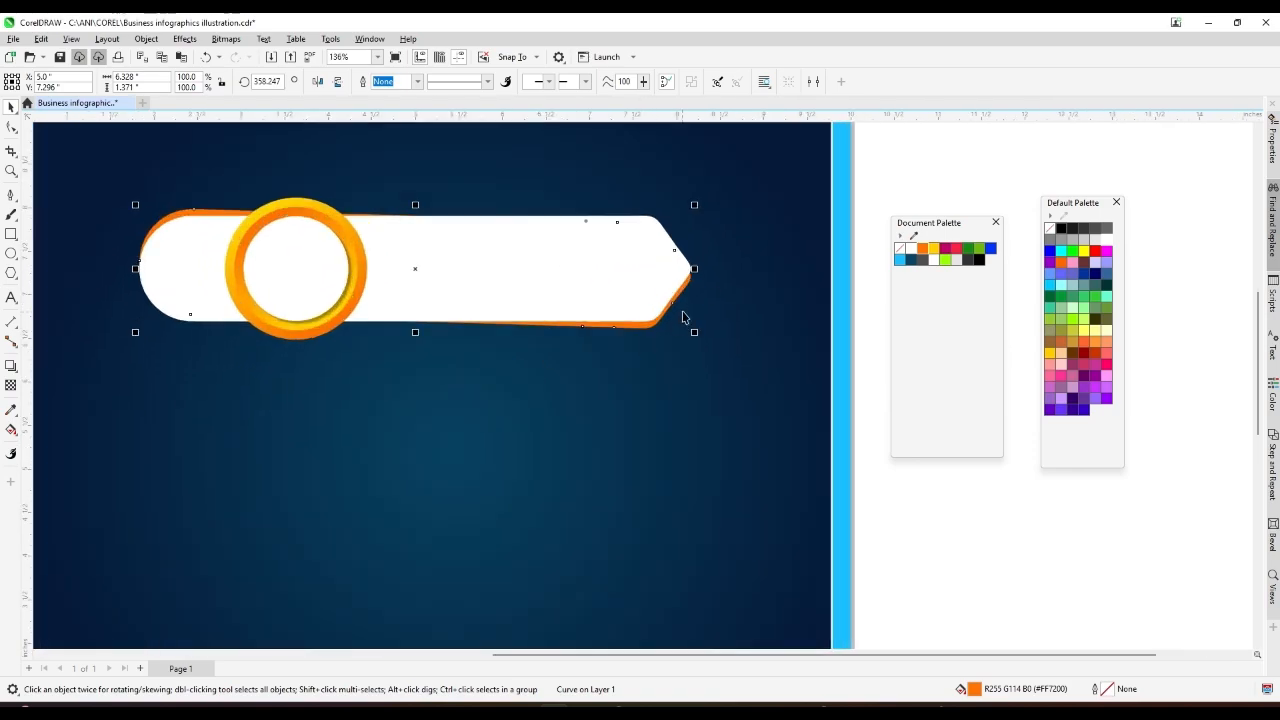
scroll(699, 280, up, 2)
drag(689, 184, 697, 179)
click(669, 304)
scroll(692, 180, up, 2)
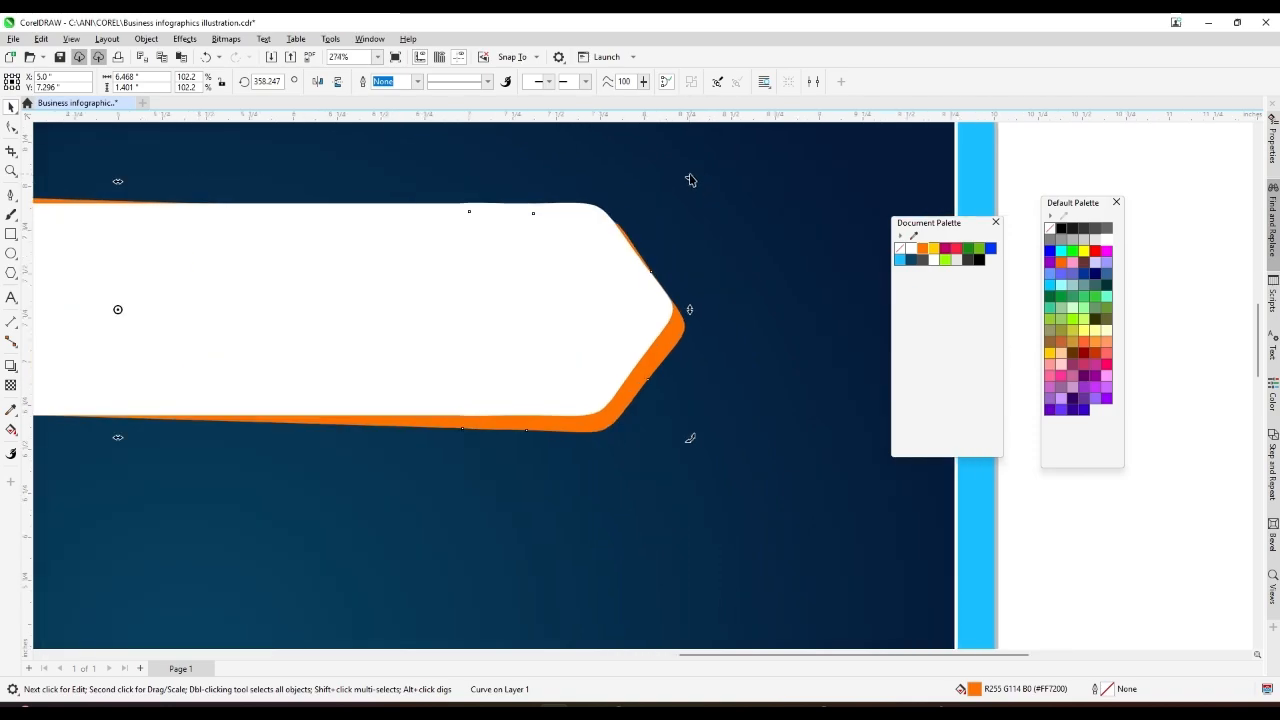
scroll(689, 180, down, 3)
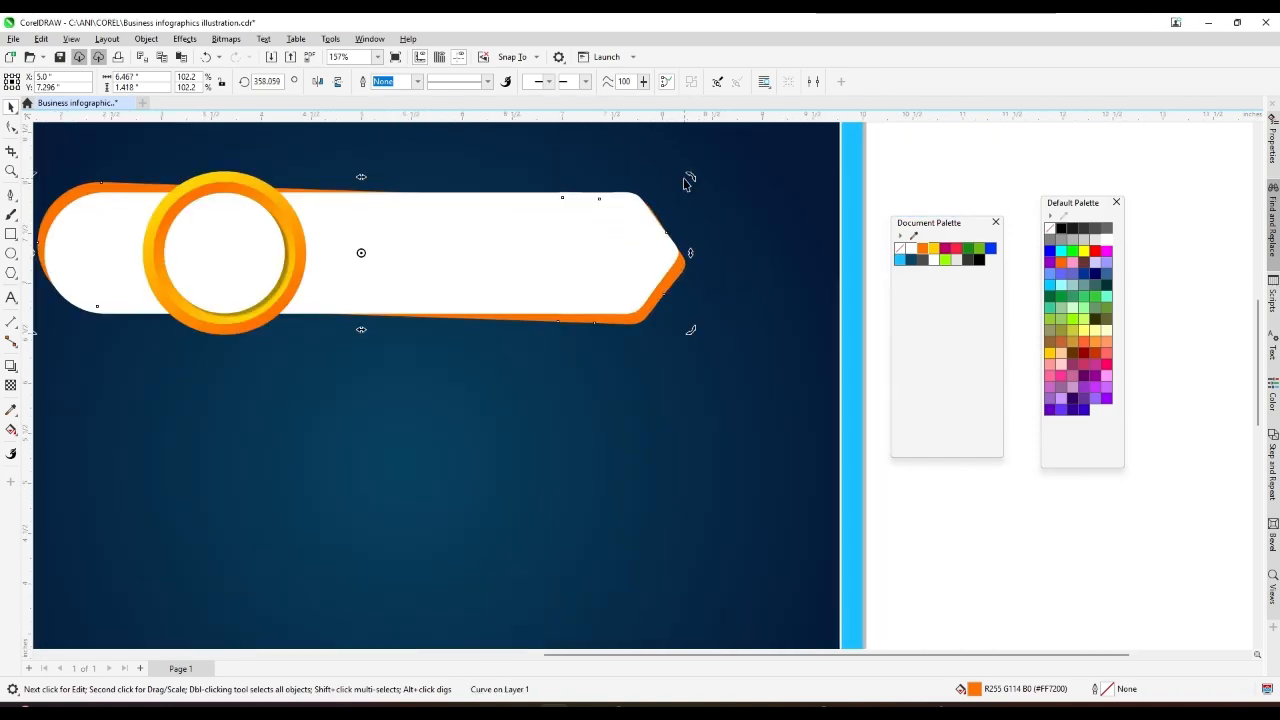
Enlarge the tilted orange bar further about its centre to about 6.565 by 1.44 in.
click(675, 275)
scroll(685, 220, up, 1)
drag(692, 176, 697, 169)
scroll(697, 169, down, 4)
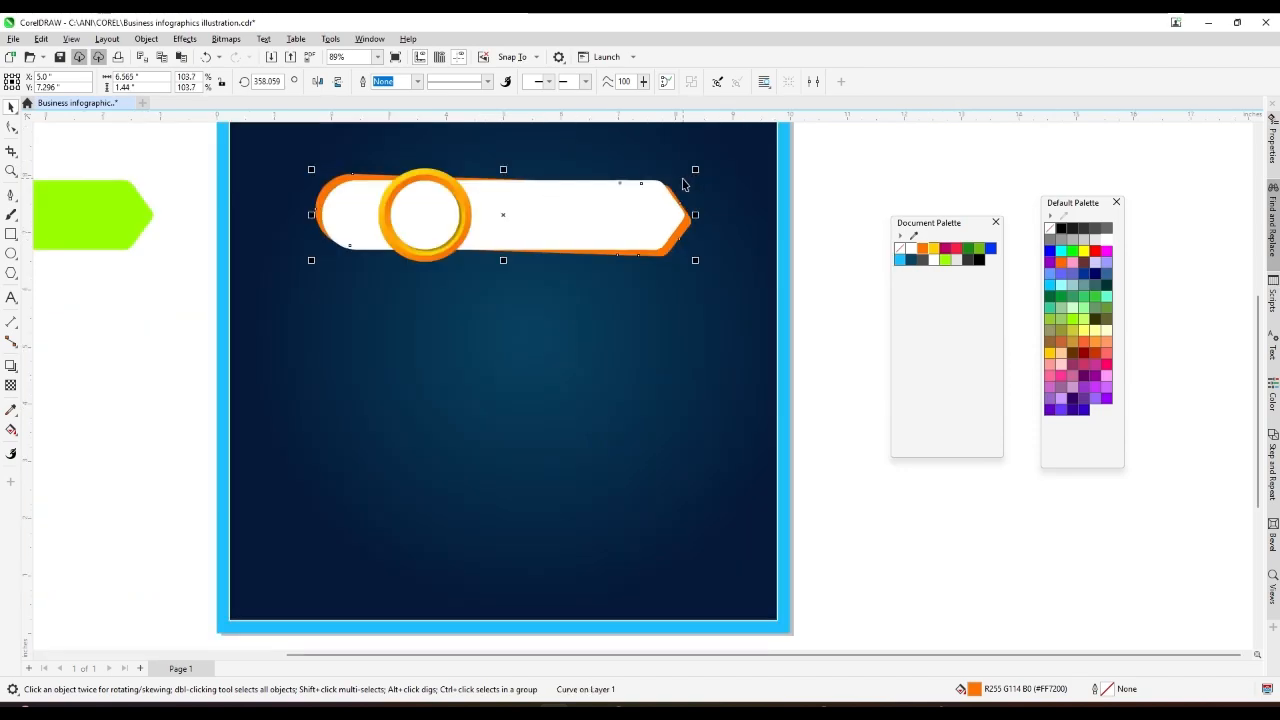
scroll(640, 190, up, 1)
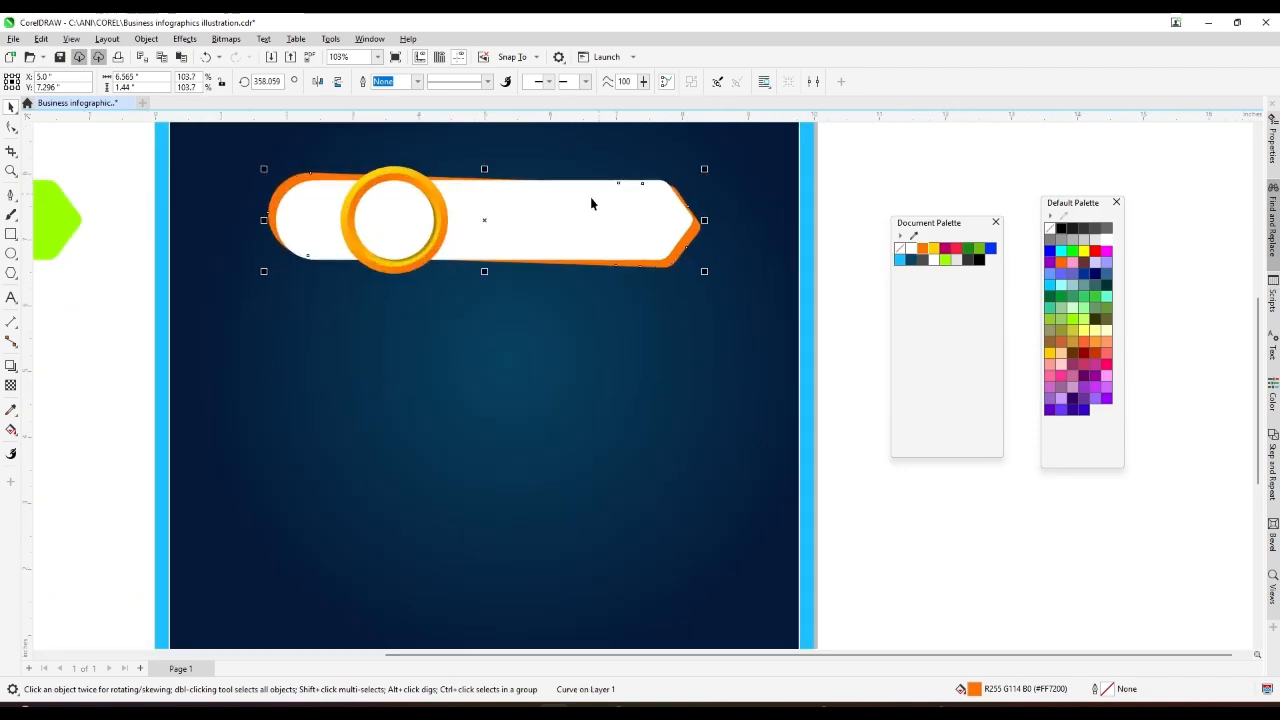
Apply a linear gradient from orange at the rounded end to yellow at the arrow tip of the tilted bar.
click(13, 431)
drag(700, 228, 676, 260)
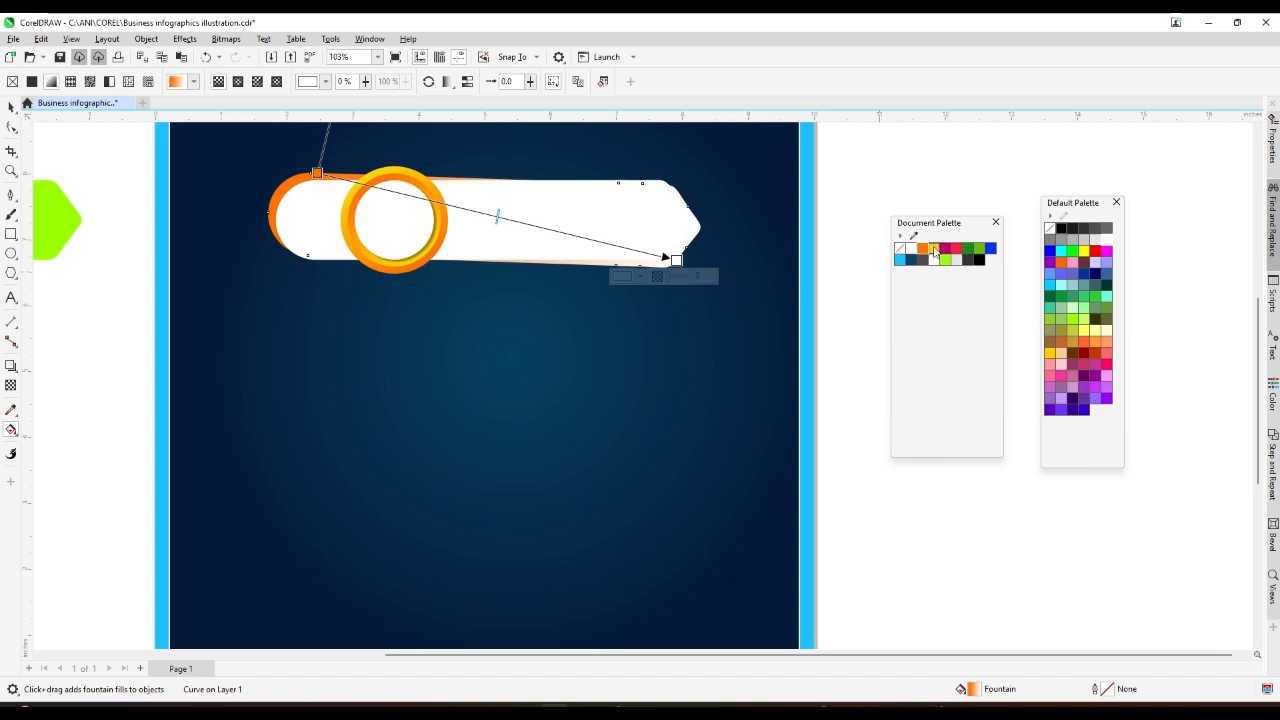
click(930, 251)
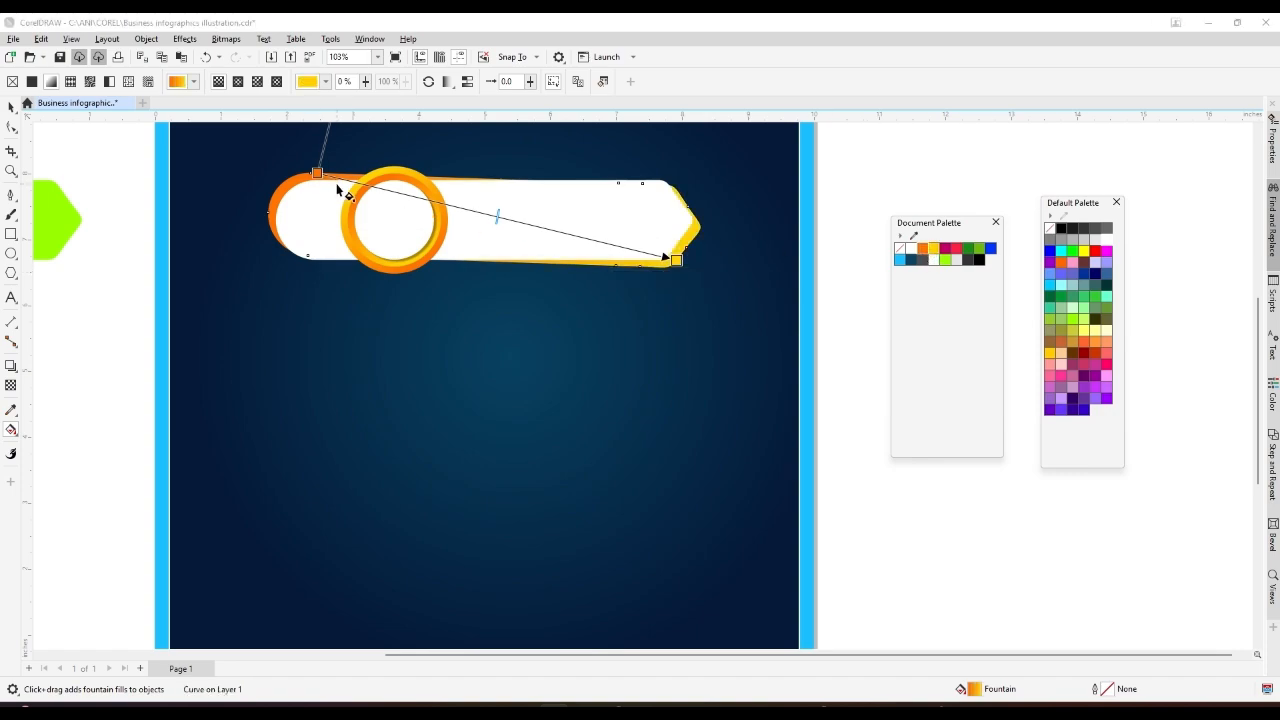
click(11, 106)
click(137, 160)
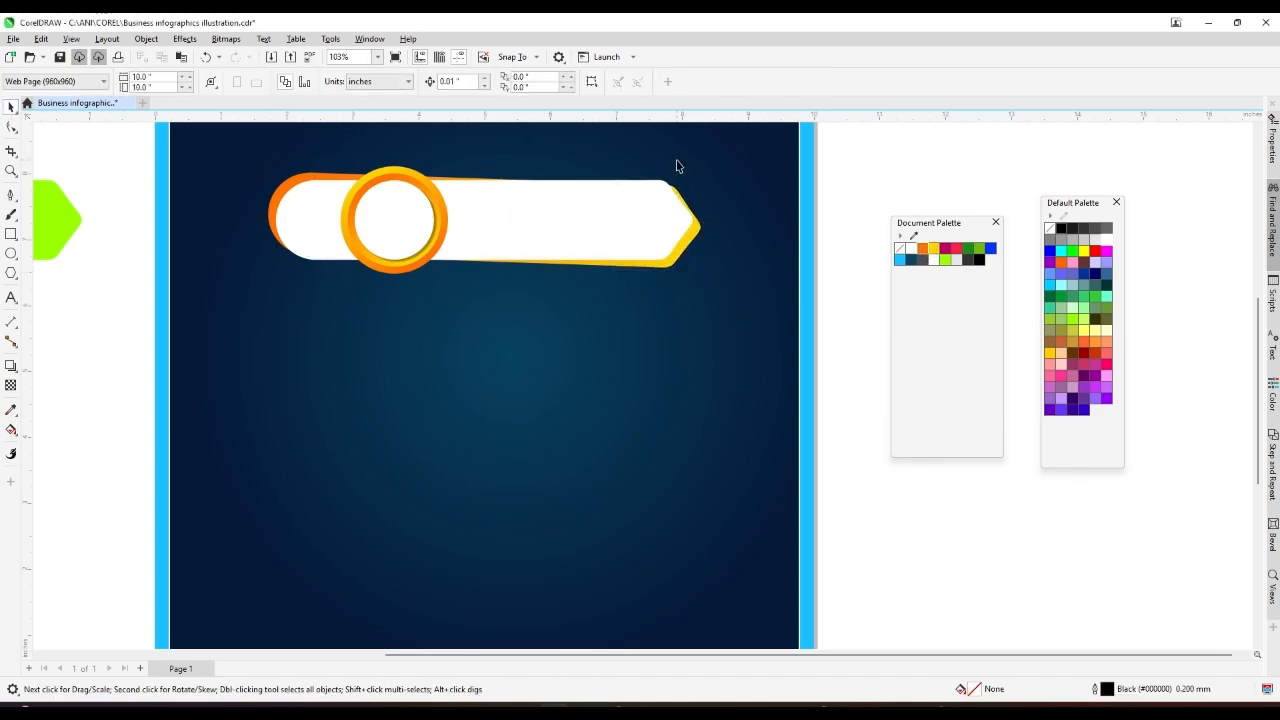
Enlarge the tilted gradient bar about its centre to about 6.642 by 1.457 in.
scroll(675, 171, up, 2)
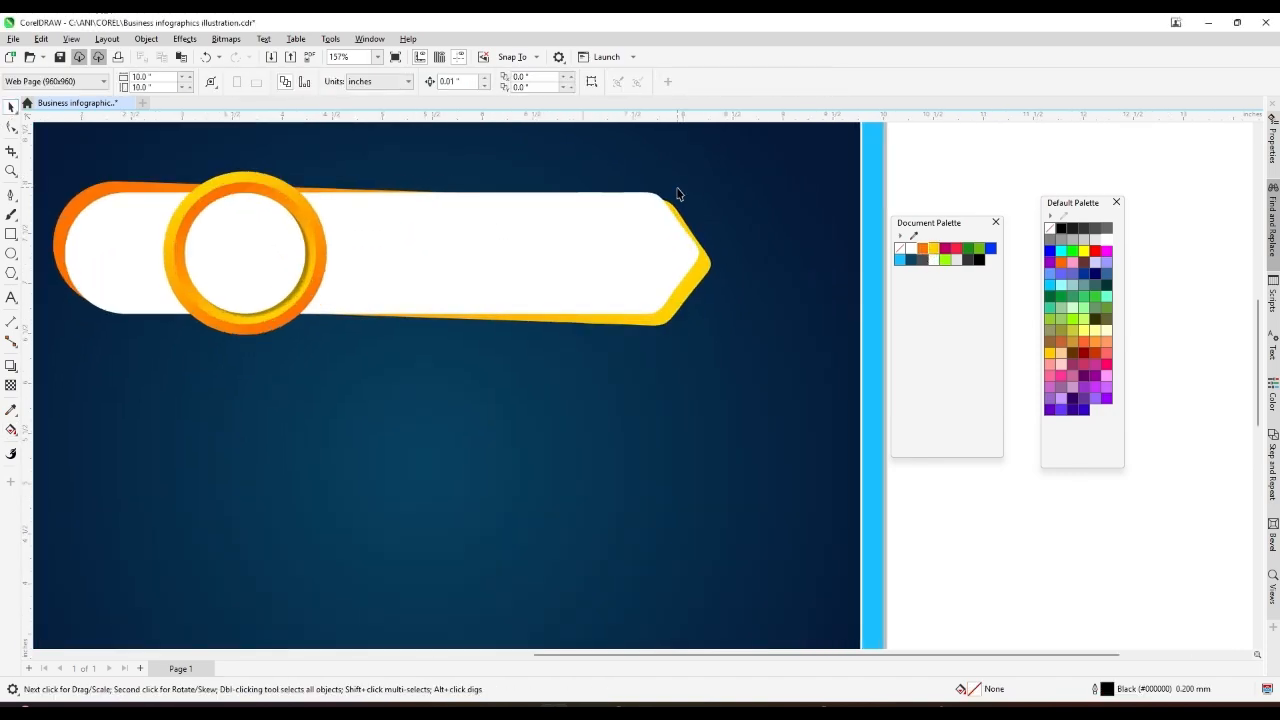
click(658, 327)
scroll(700, 185, up, 1)
drag(720, 178, 723, 171)
scroll(710, 180, down, 3)
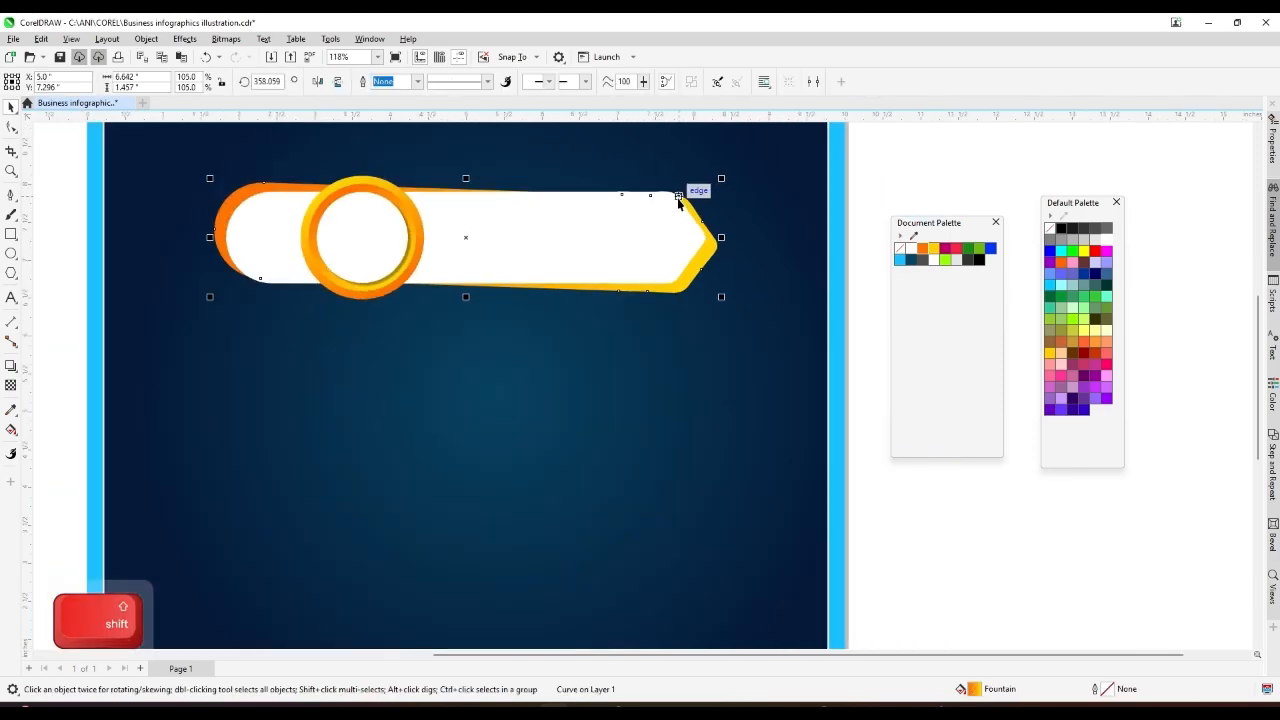
Add a Flat Bottom Right drop shadow to the white bar, offset about 0.052 by -0.028 in.
click(11, 365)
scroll(615, 197, up, 1)
scroll(615, 197, up, 1)
click(35, 81)
click(43, 107)
drag(546, 404, 521, 333)
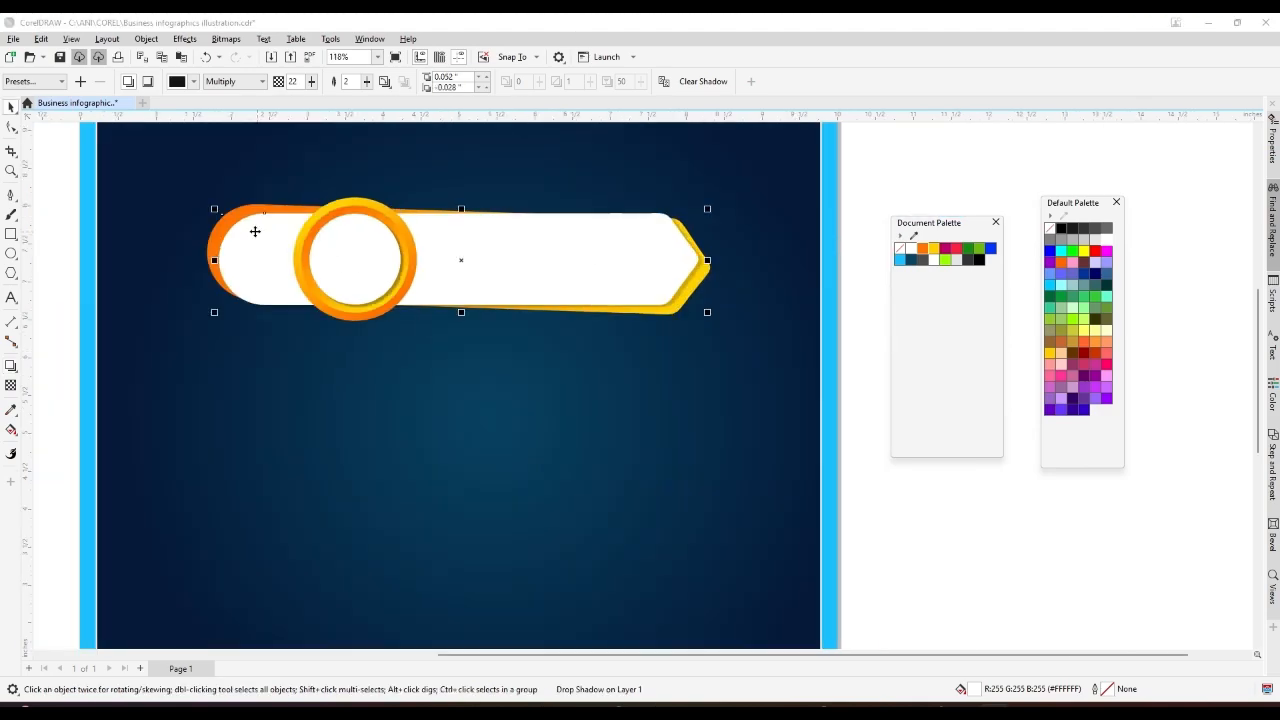
Nudge the tilted gradient bar to the right and narrow it to about 6.525 in wide.
click(205, 247)
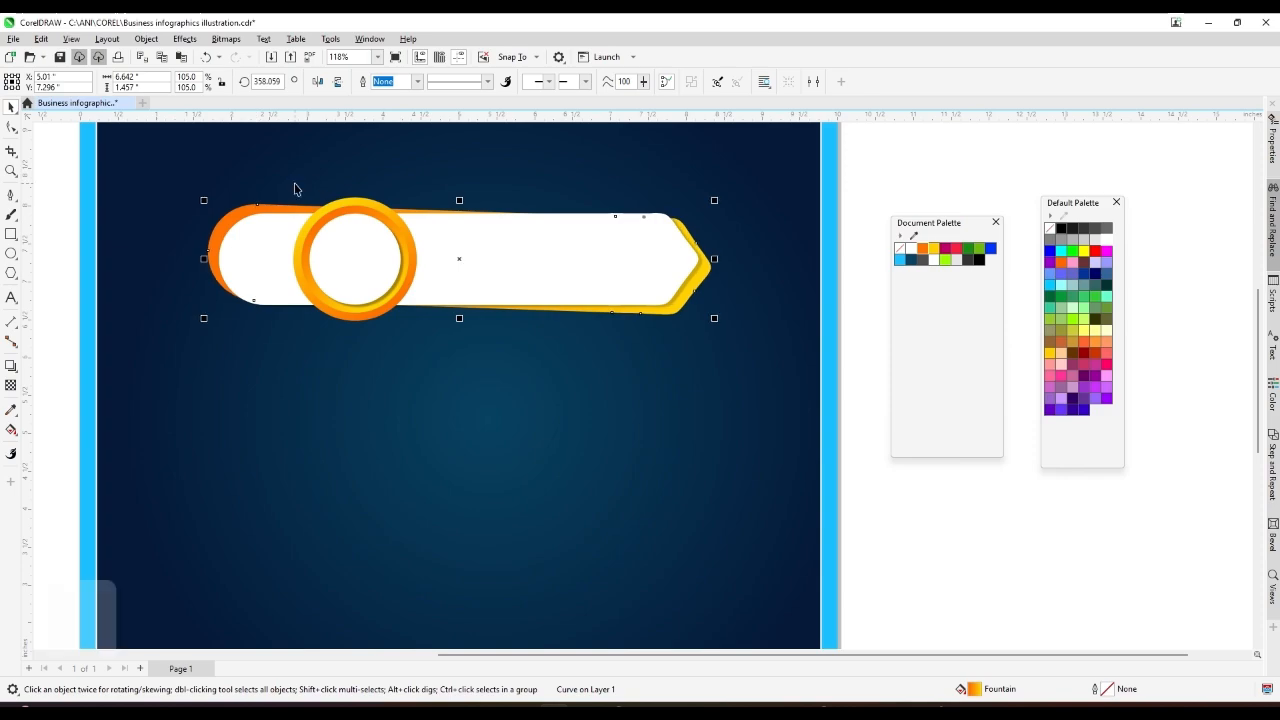
key(Right)
key(Right)
key(Right)
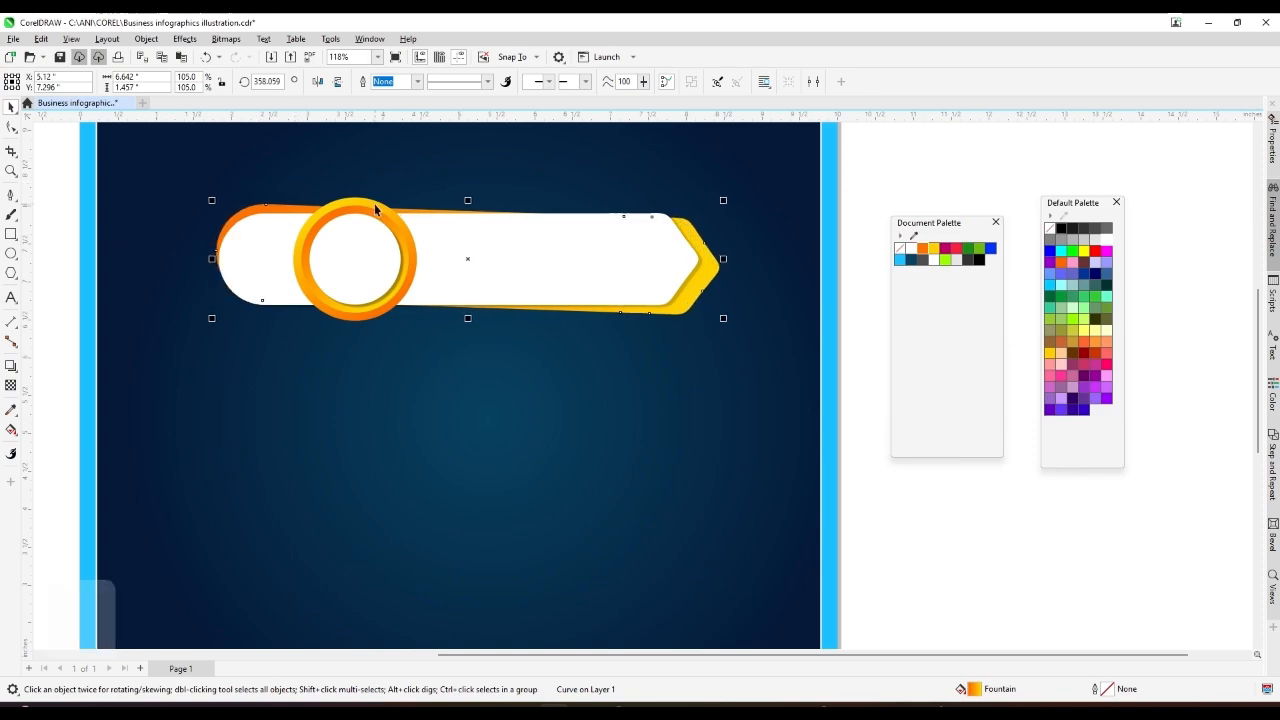
scroll(645, 224, up, 2)
drag(776, 280, 760, 280)
scroll(675, 252, down, 3)
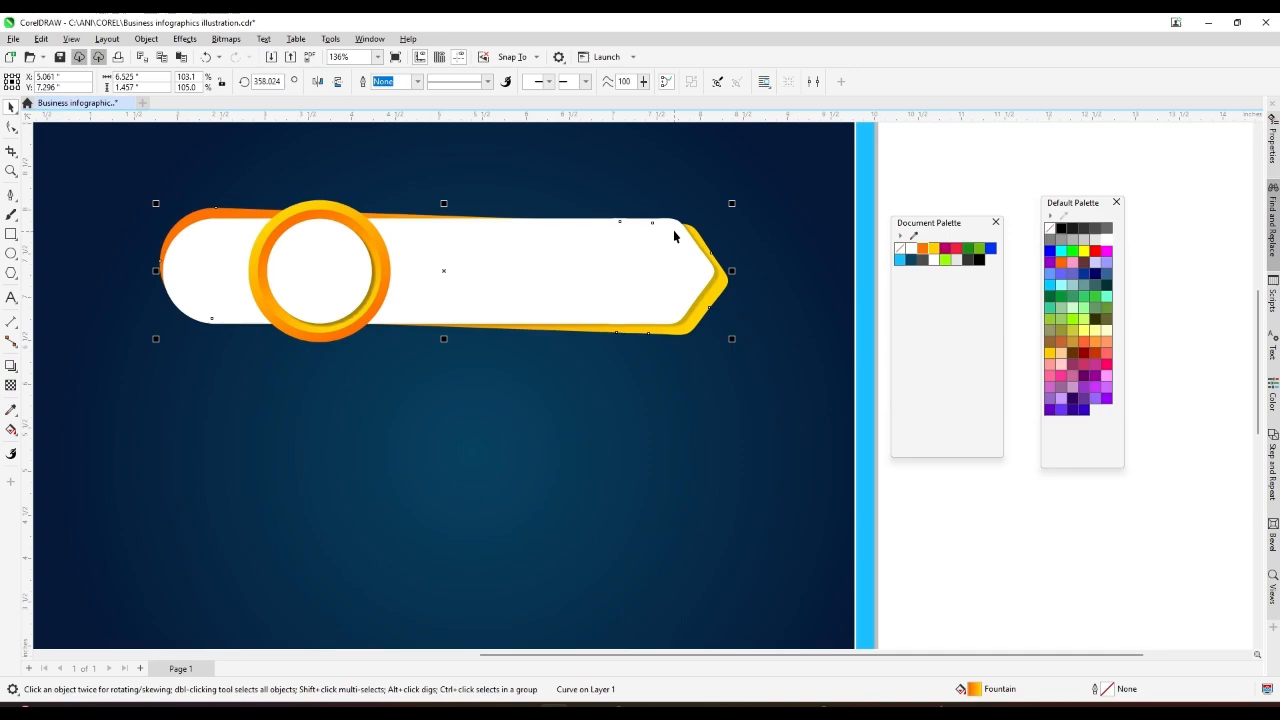
Add a Flat Bottom Right drop shadow to the badge's outer ring, offset about 0.039 by -0.013 in.
scroll(665, 233, down, 2)
click(152, 169)
scroll(420, 196, up, 6)
drag(402, 225, 401, 215)
key(ctrl+z)
click(11, 365)
click(48, 84)
click(45, 111)
drag(629, 552, 522, 362)
scroll(531, 405, up, 6)
Set the ring shadow's opacity to 36 and feathering to 7, with an offset of about 0.027 by -0.009 in.
click(311, 86)
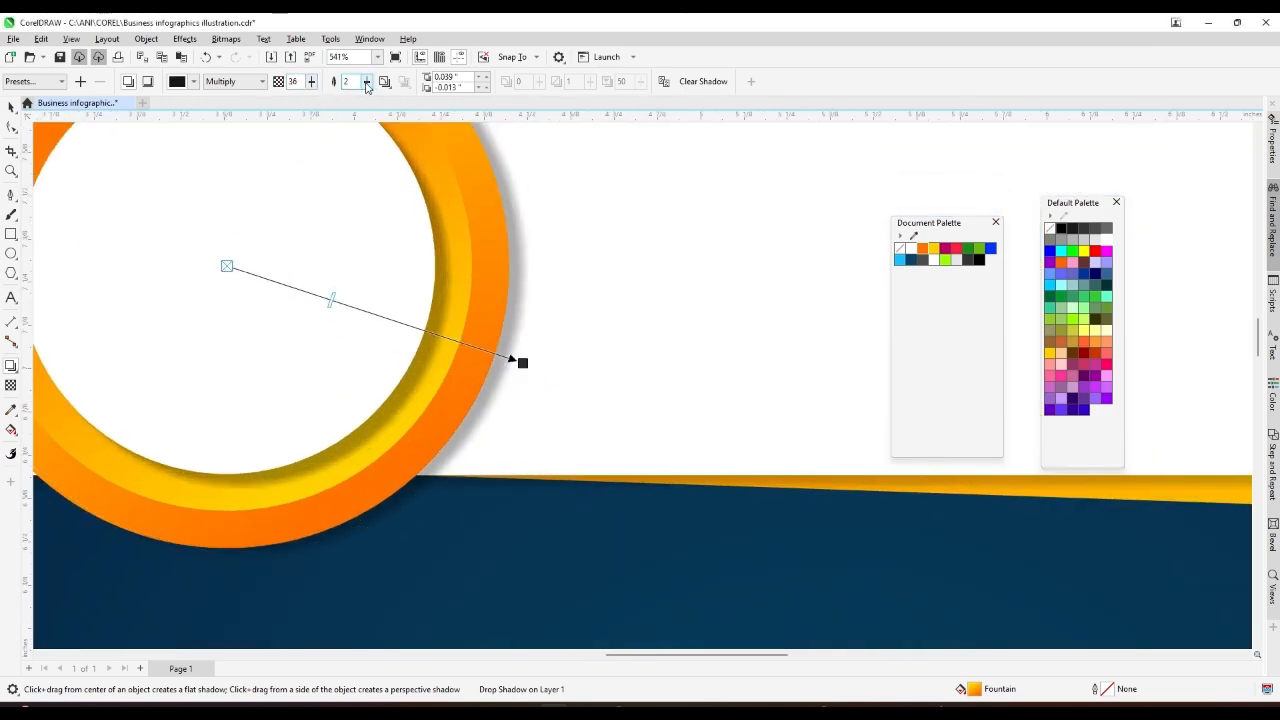
drag(370, 92, 373, 98)
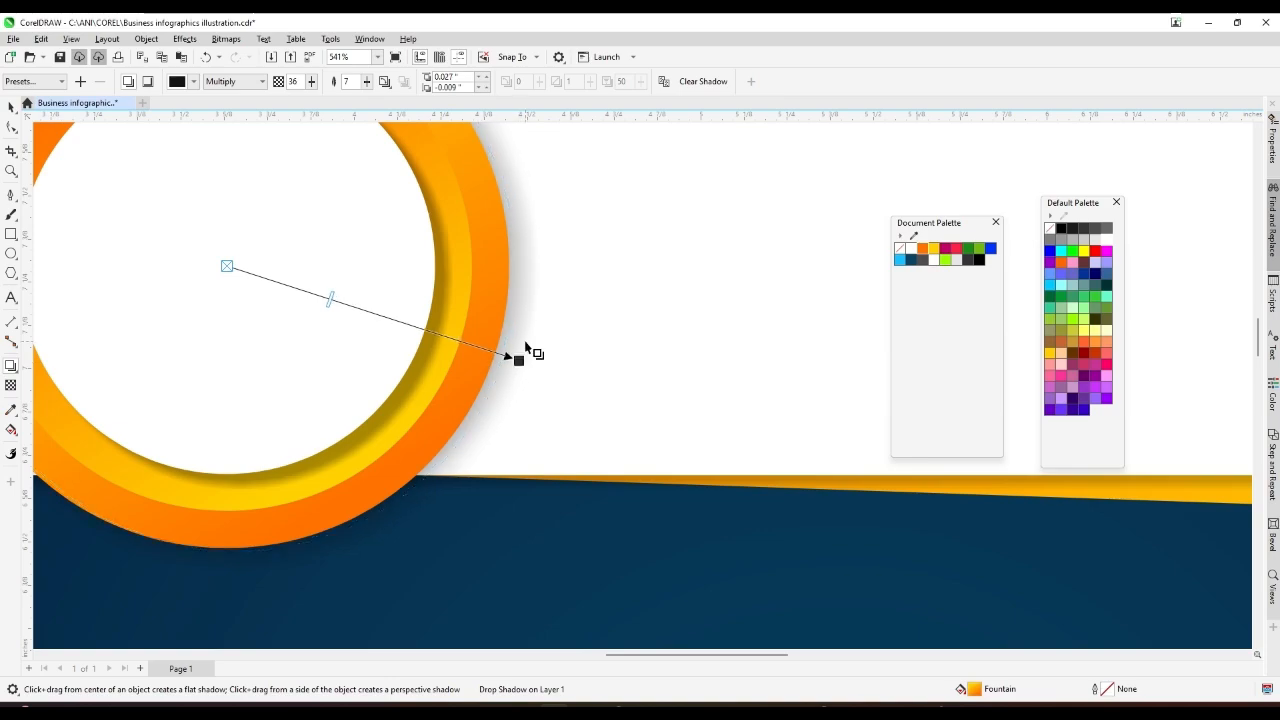
scroll(515, 258, down, 5)
click(10, 107)
scroll(414, 243, down, 2)
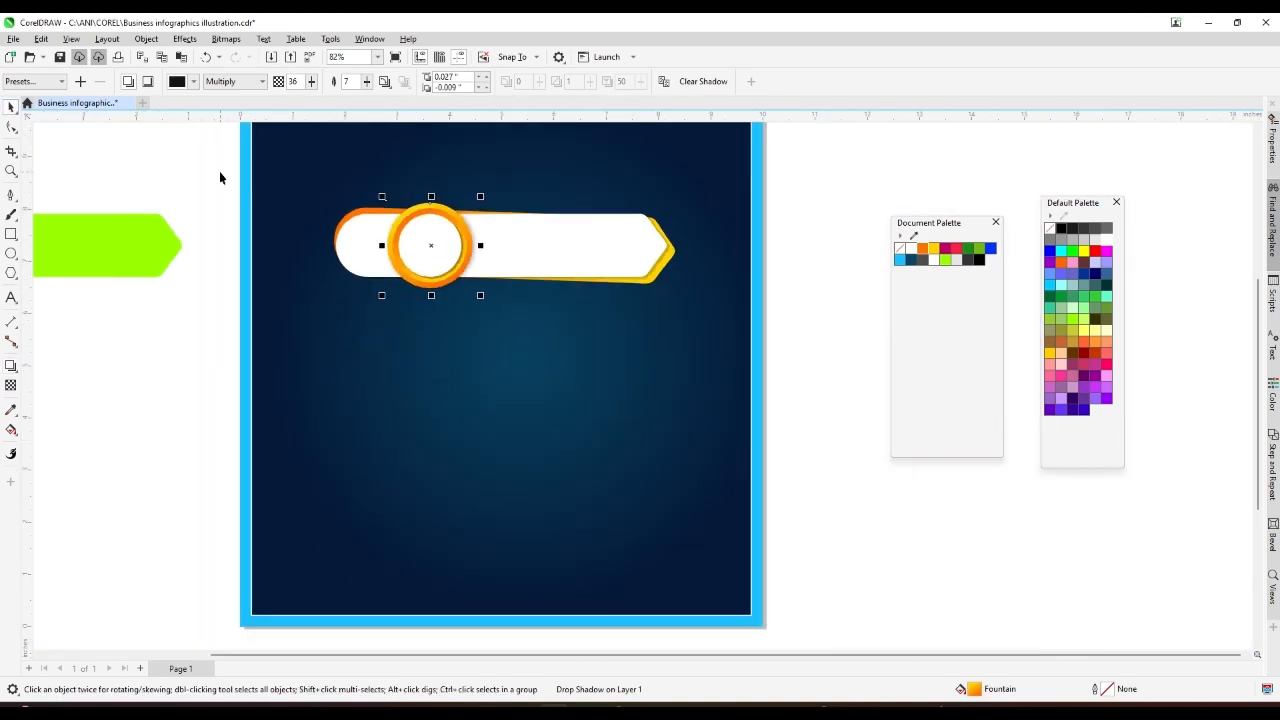
key(Escape)
Add a Flat Bottom Right drop shadow to the tilted gradient bar, offset about 0.061 by -0.049 in.
scroll(697, 265, up, 2)
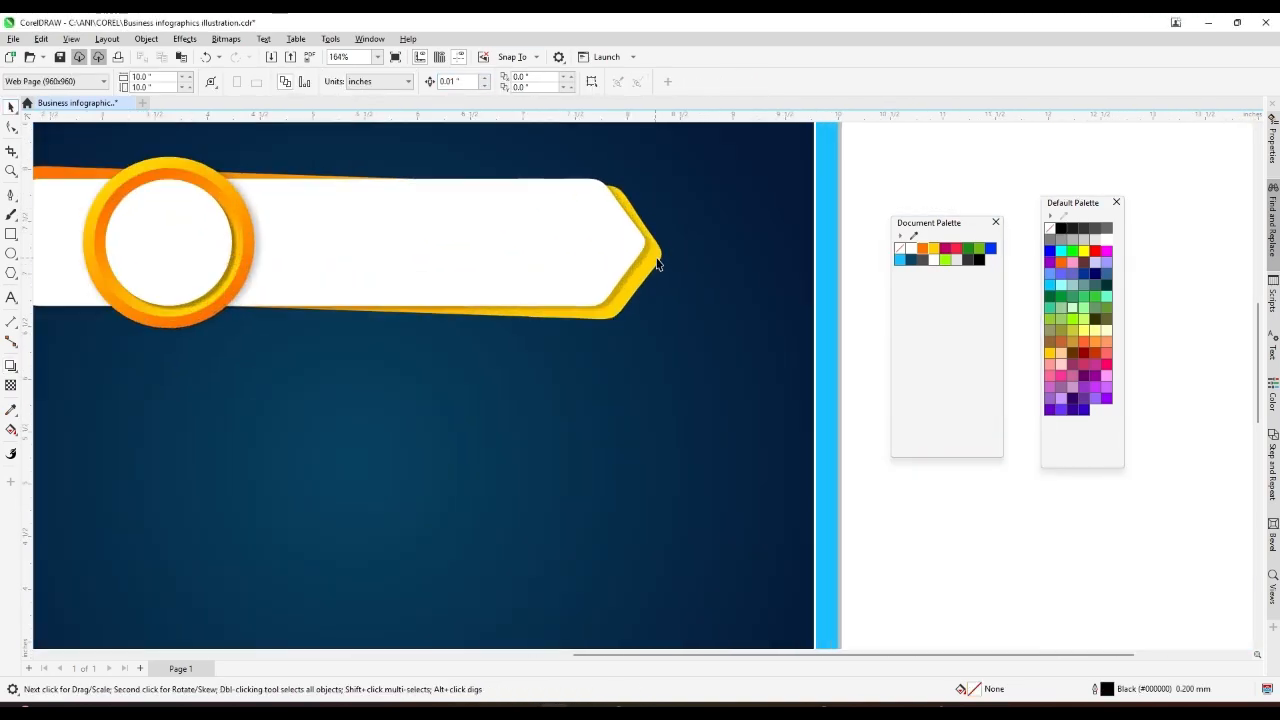
click(591, 275)
click(11, 366)
click(40, 81)
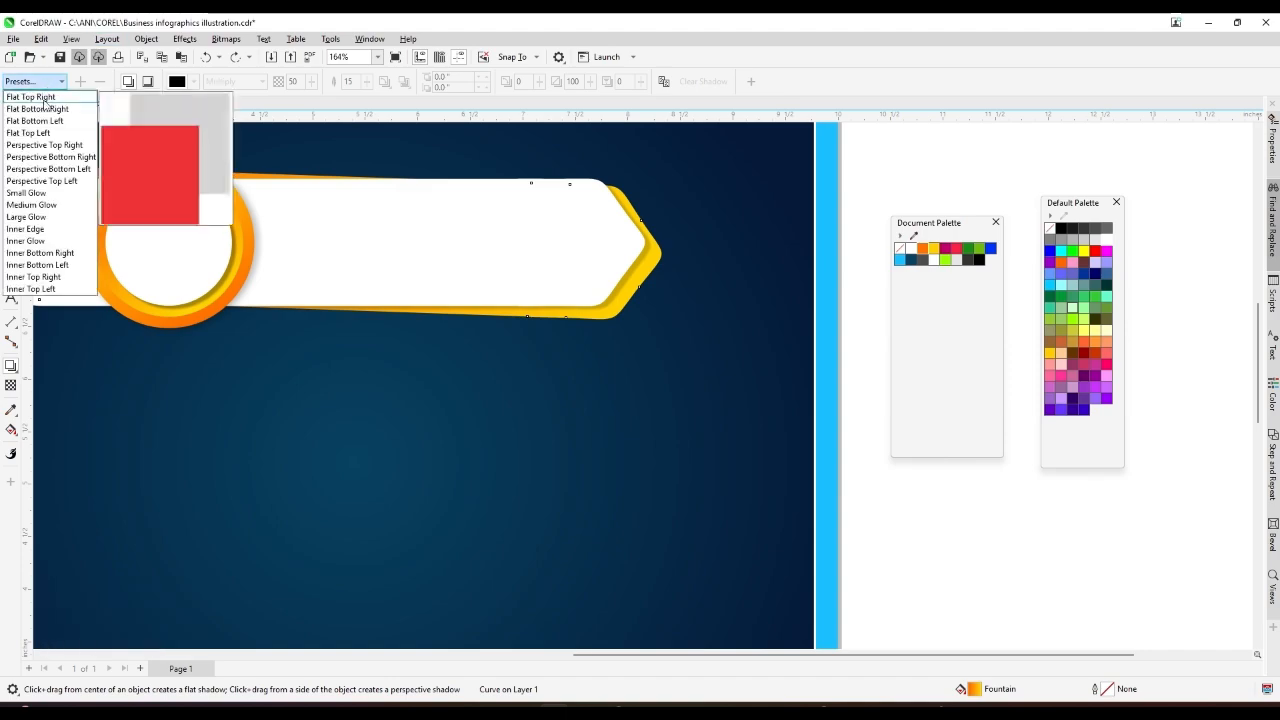
click(40, 108)
scroll(637, 310, down, 1)
scroll(510, 329, up, 2)
drag(497, 395, 427, 320)
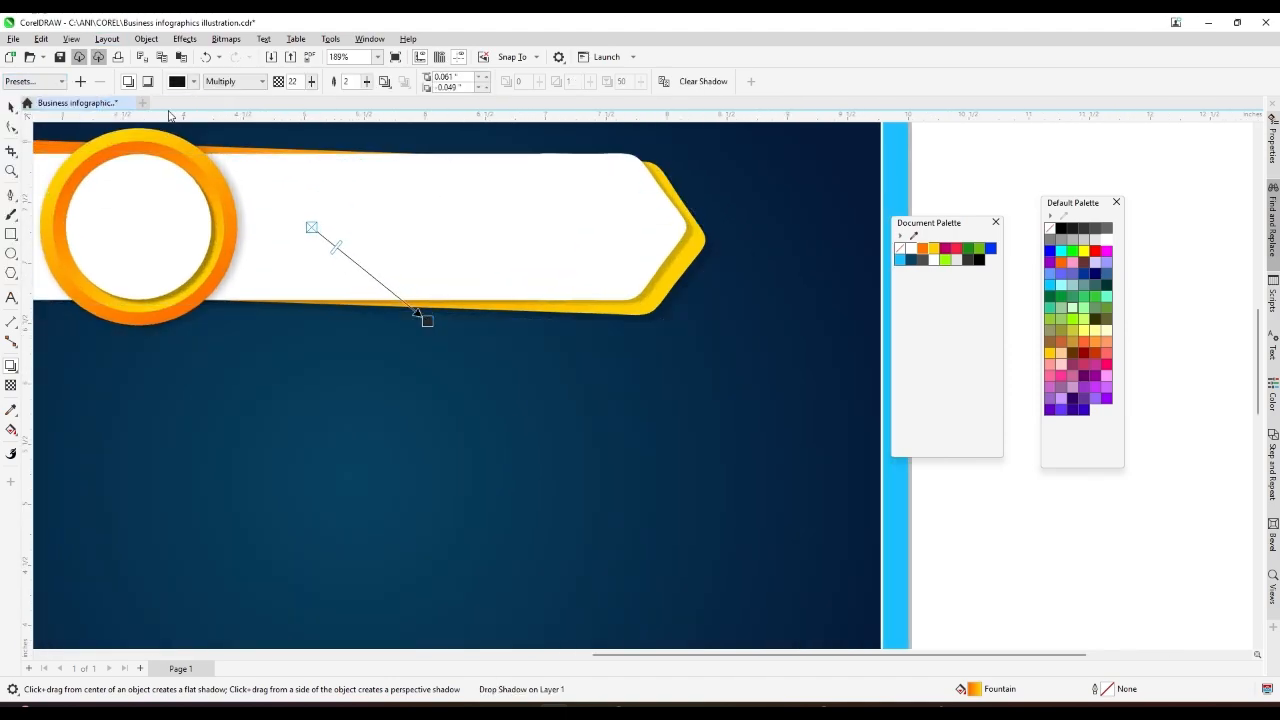
Set the tilted bar's shadow colour to black and adjust its opacity and feathering.
click(195, 84)
click(240, 128)
click(250, 226)
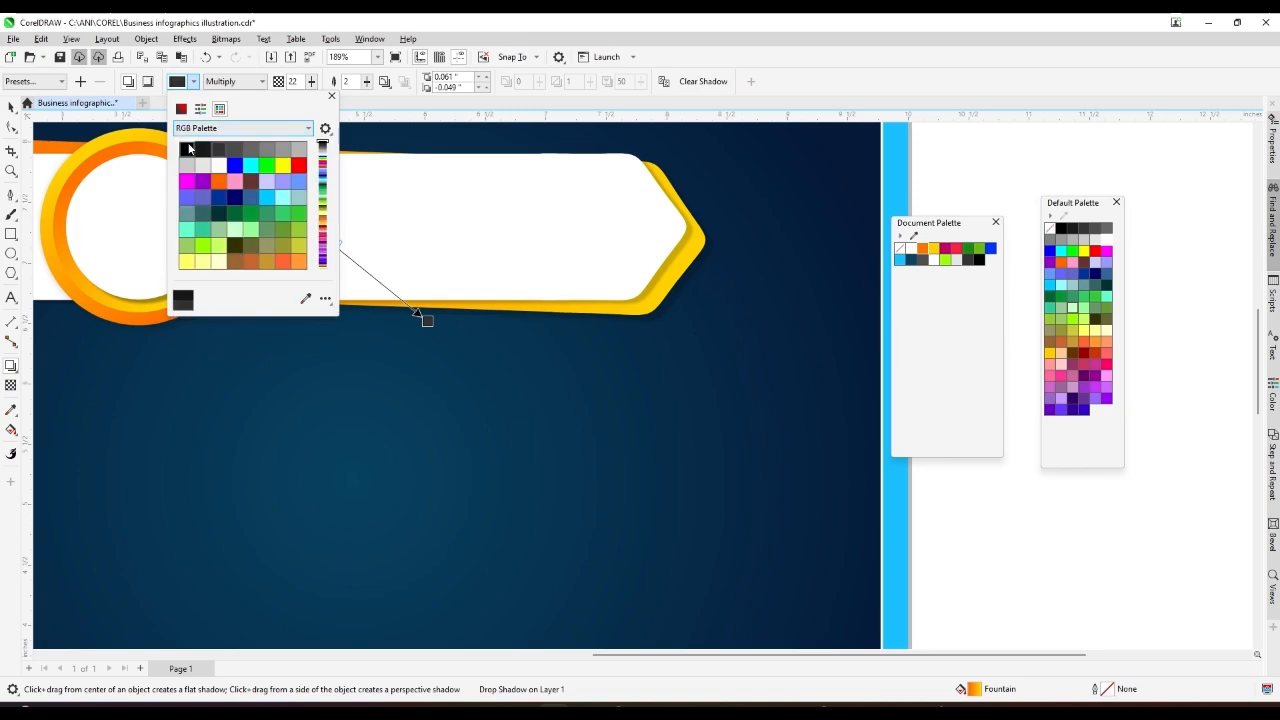
click(312, 89)
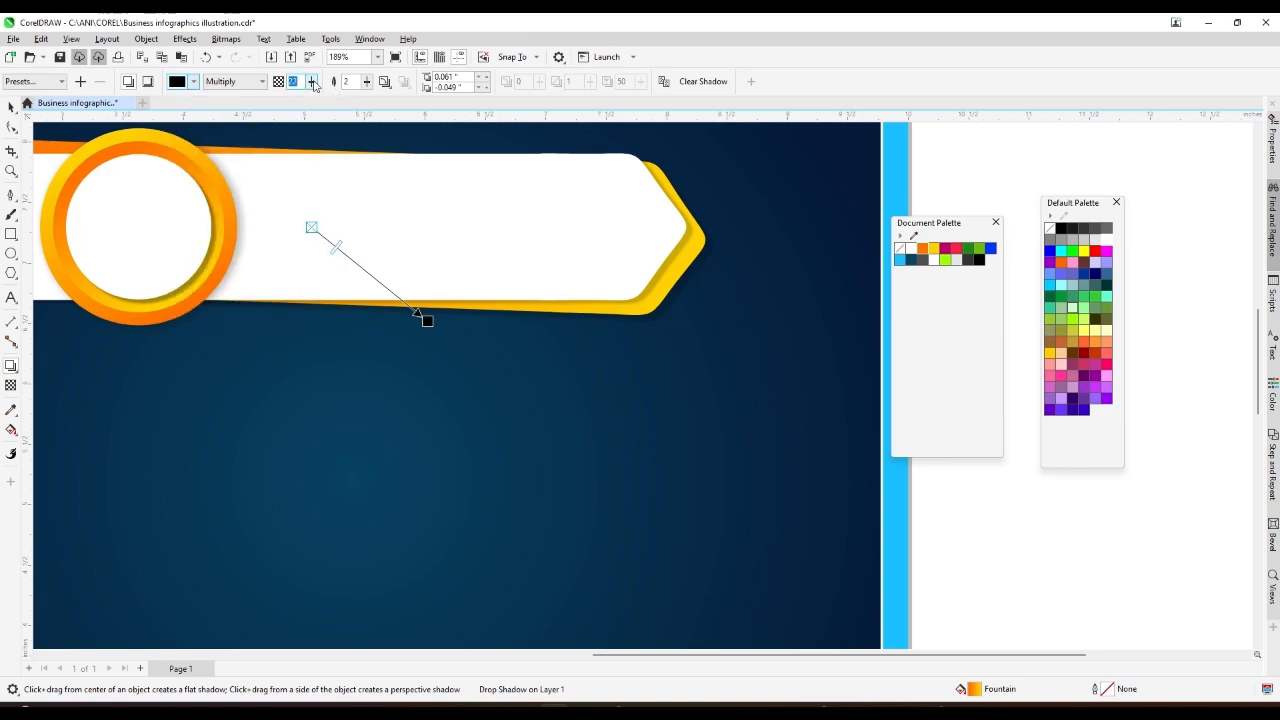
drag(366, 82, 373, 97)
click(11, 106)
scroll(565, 244, down, 4)
key(Escape)
Paste the TITLE HERE and Lorem ipsum text block and move it onto the white bar beside the circular badge.
key(ctrl+v)
scroll(594, 171, down, 1)
key(Escape)
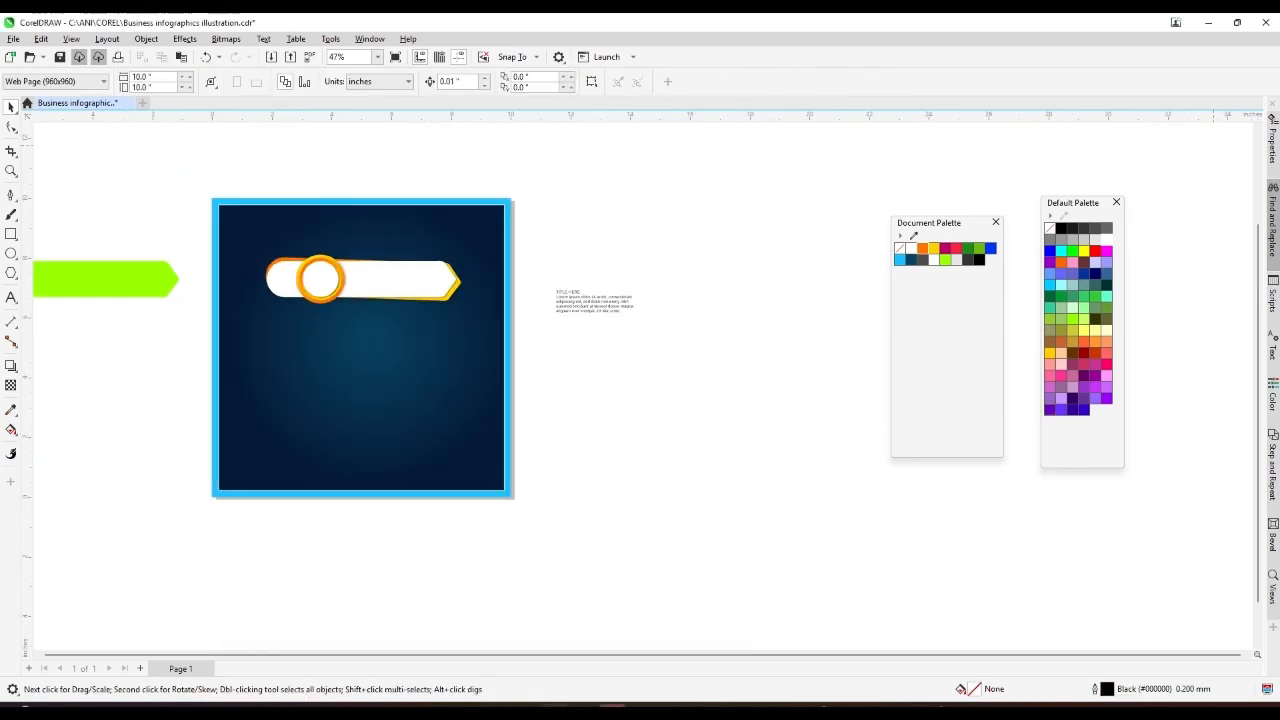
scroll(465, 270, up, 2)
click(643, 323)
drag(643, 323, 339, 292)
scroll(339, 290, up, 3)
scroll(462, 277, up, 1)
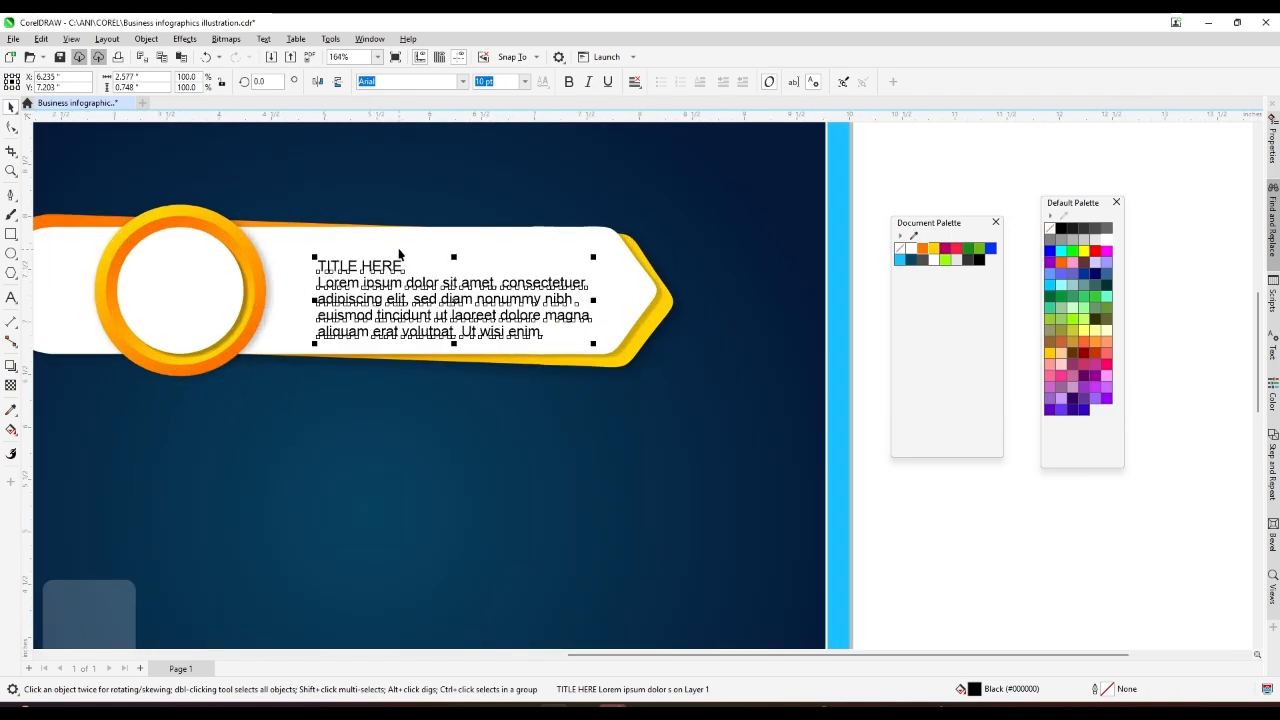
Centre the text block vertically on the white bar and shift it slightly towards the badge.
shift+click(389, 248)
key(e)
scroll(389, 246, down, 2)
click(772, 460)
scroll(355, 242, up, 4)
click(420, 265)
drag(420, 265, 400, 268)
Separate the TITLE HERE line from the text block as its own text object above the paragraph.
double_click(395, 266)
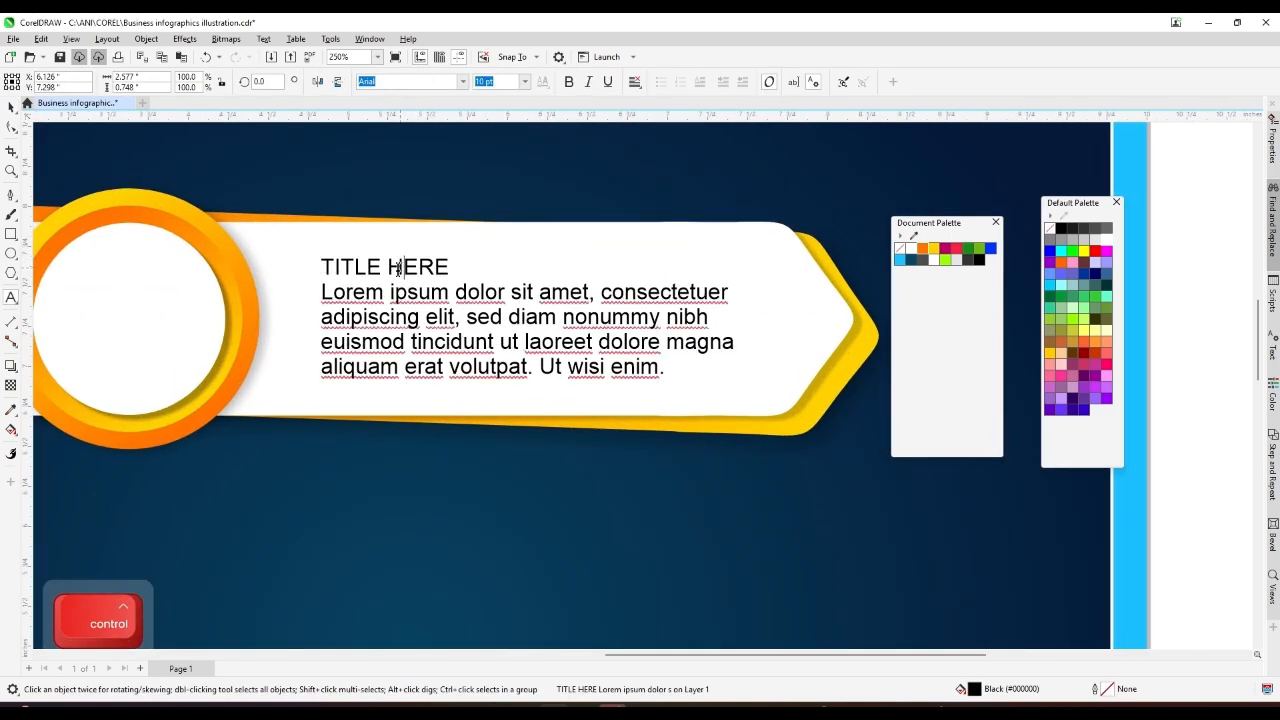
triple_click(395, 266)
key(ctrl+x)
click(12, 107)
scroll(415, 265, up, 2)
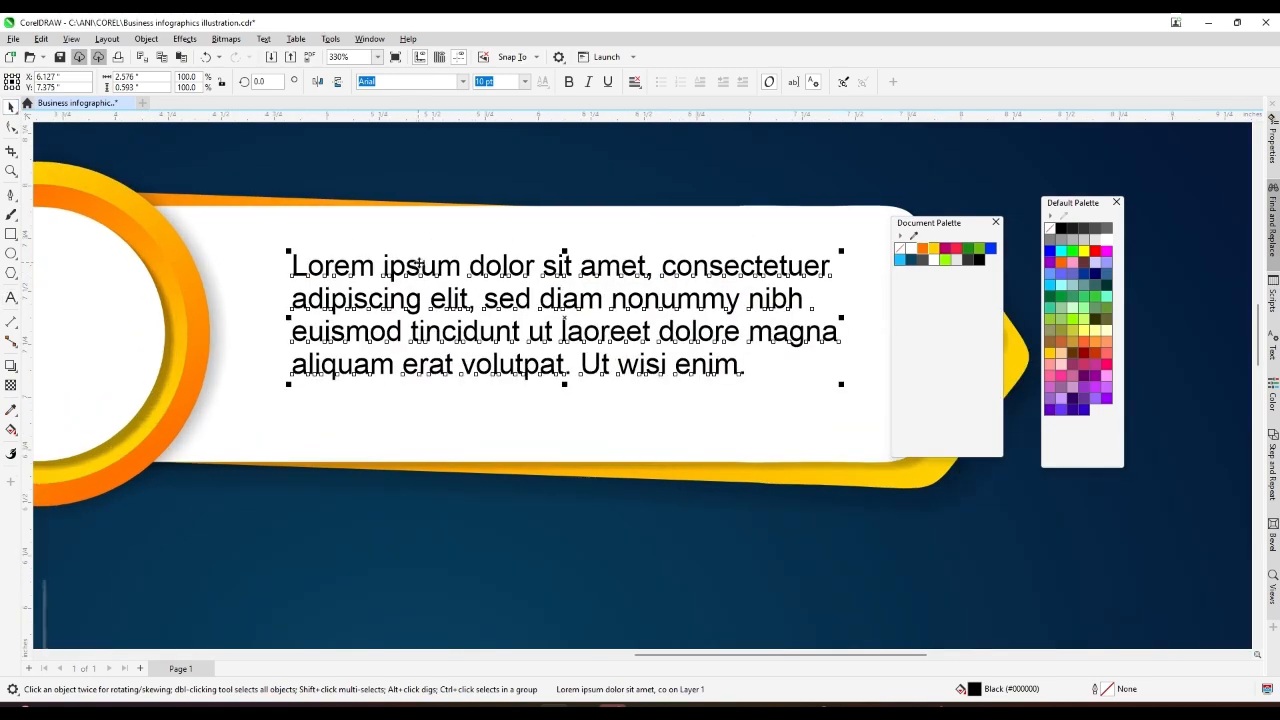
key(ctrl+z)
key(ctrl+z)
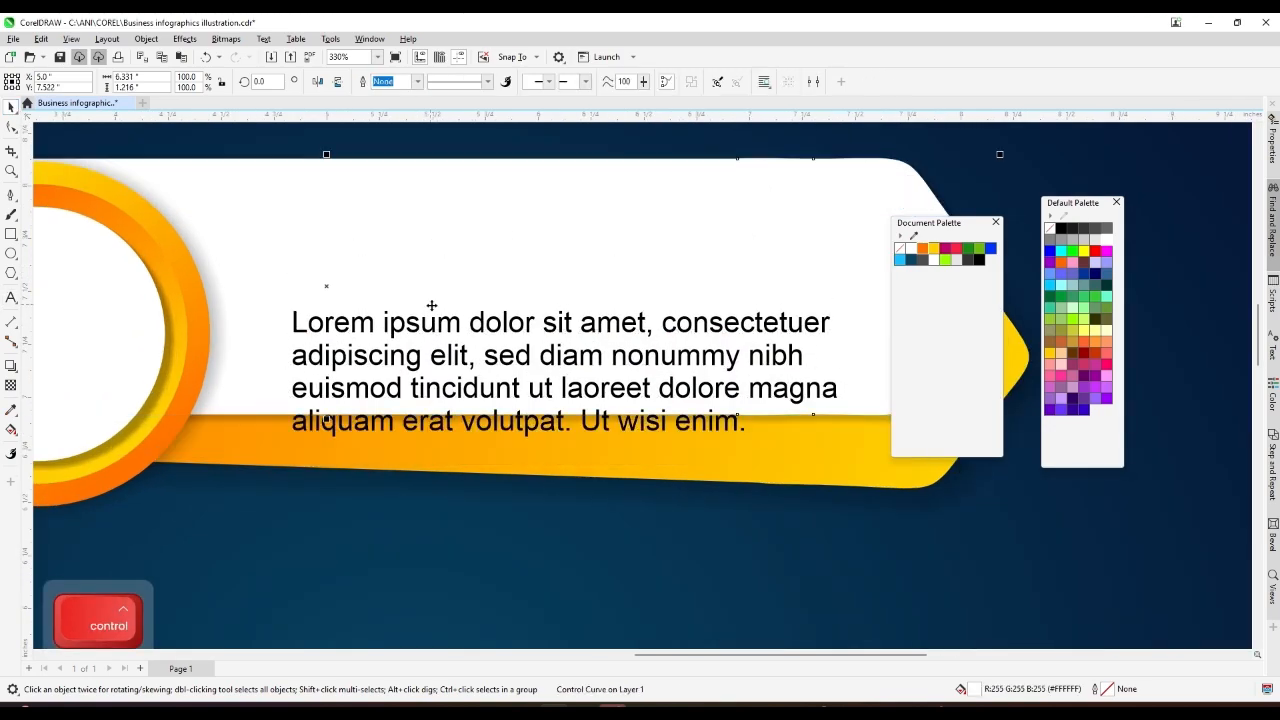
key(ctrl+z)
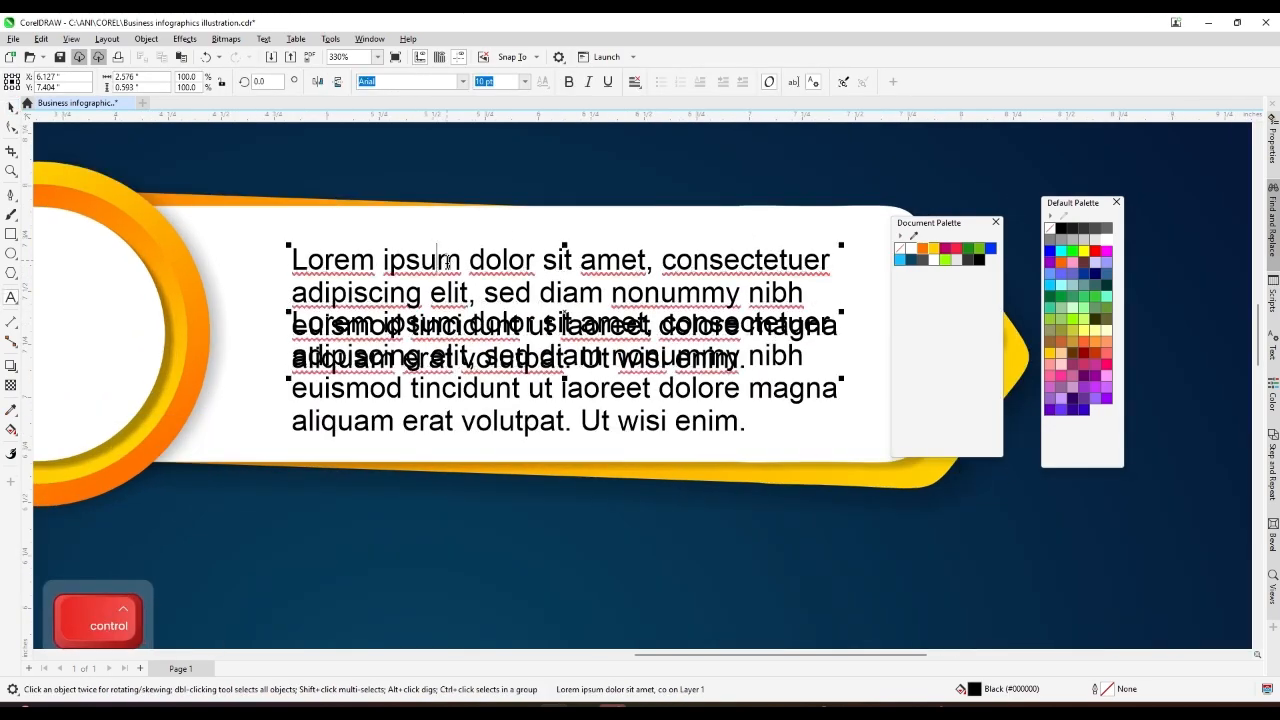
key(ctrl+space)
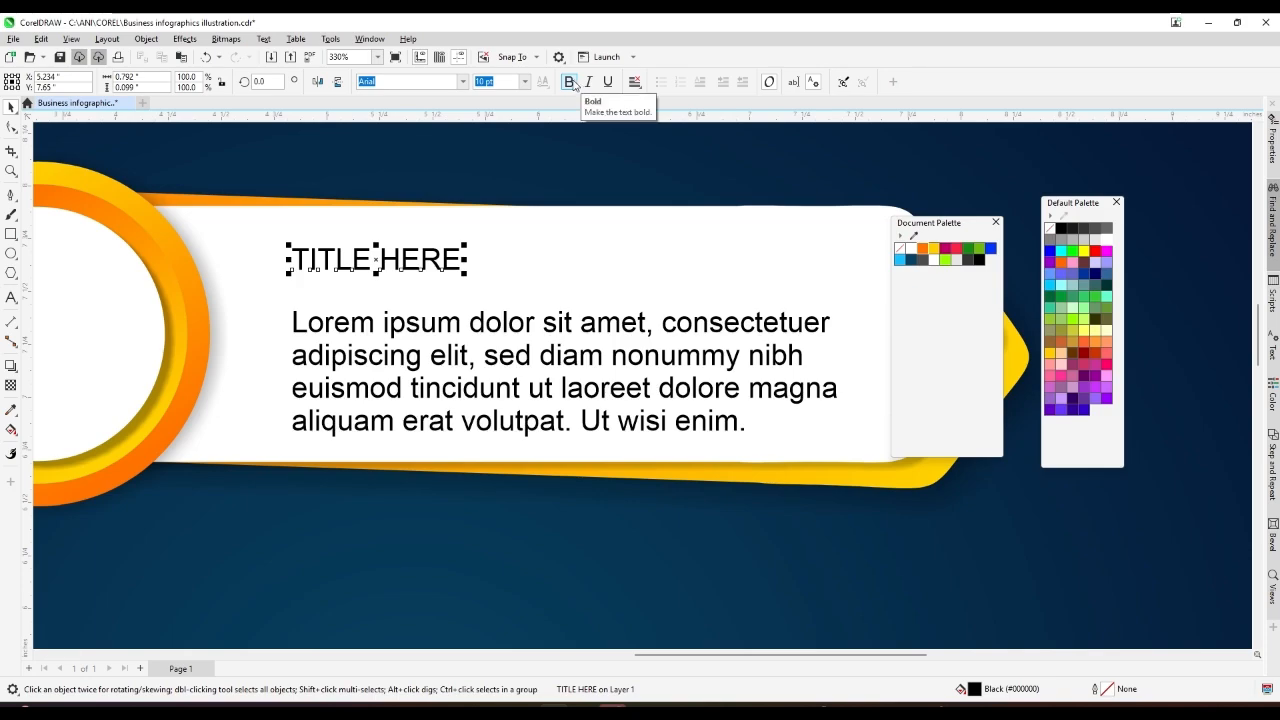
Make the title bold, about 15.626 pt and 80% black (#333333), and recolour the paragraph light grey.
drag(463, 279, 571, 308)
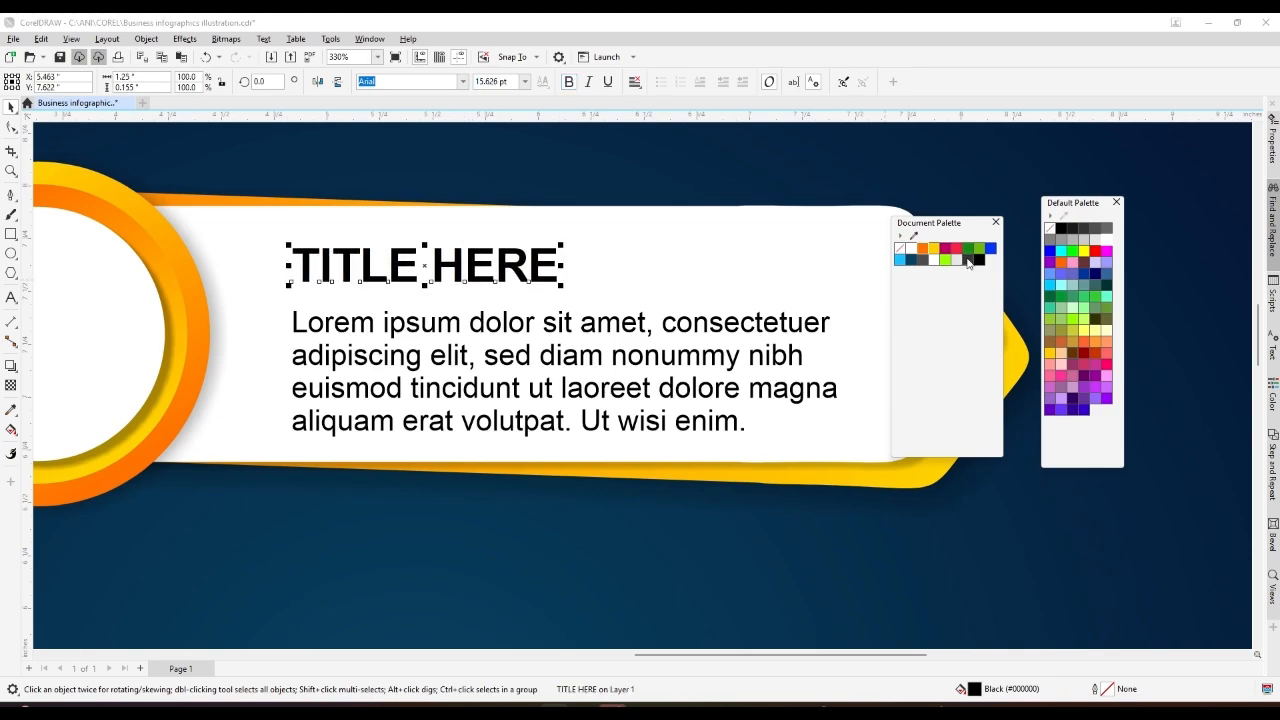
click(968, 261)
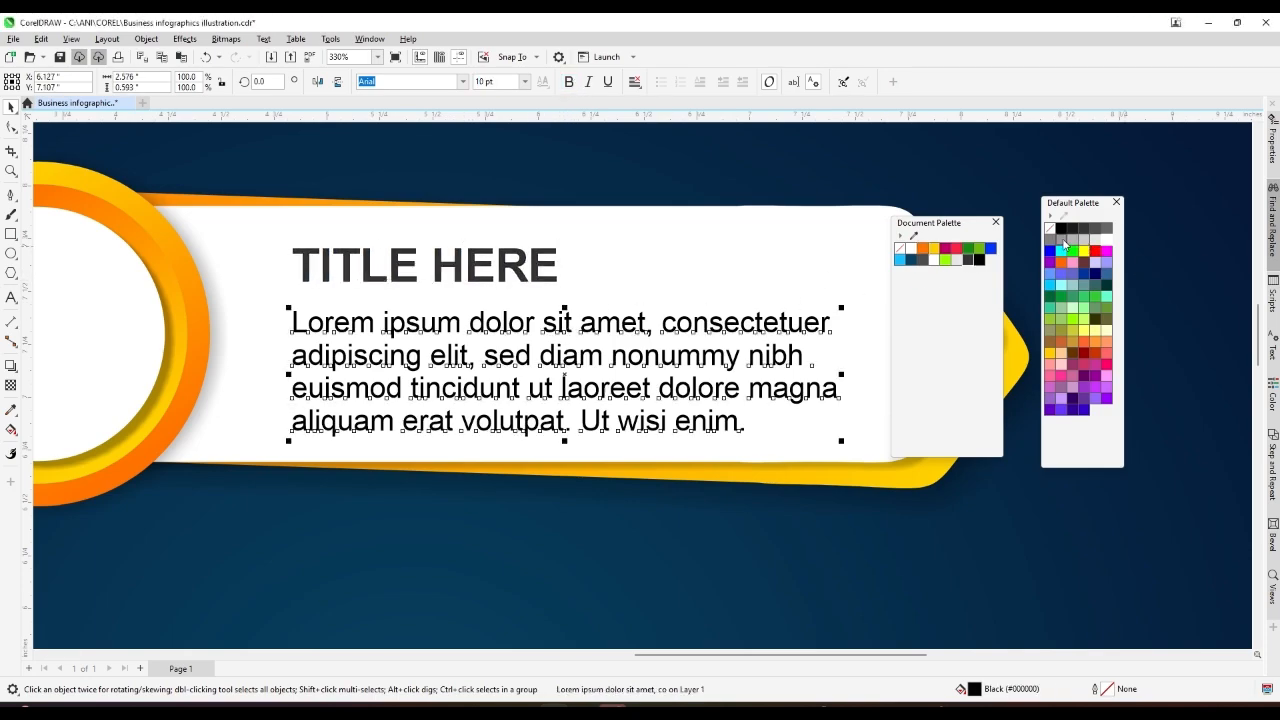
click(1064, 241)
Move the title down close to the paragraph and set its font to Poppins ExtraBold.
click(505, 267)
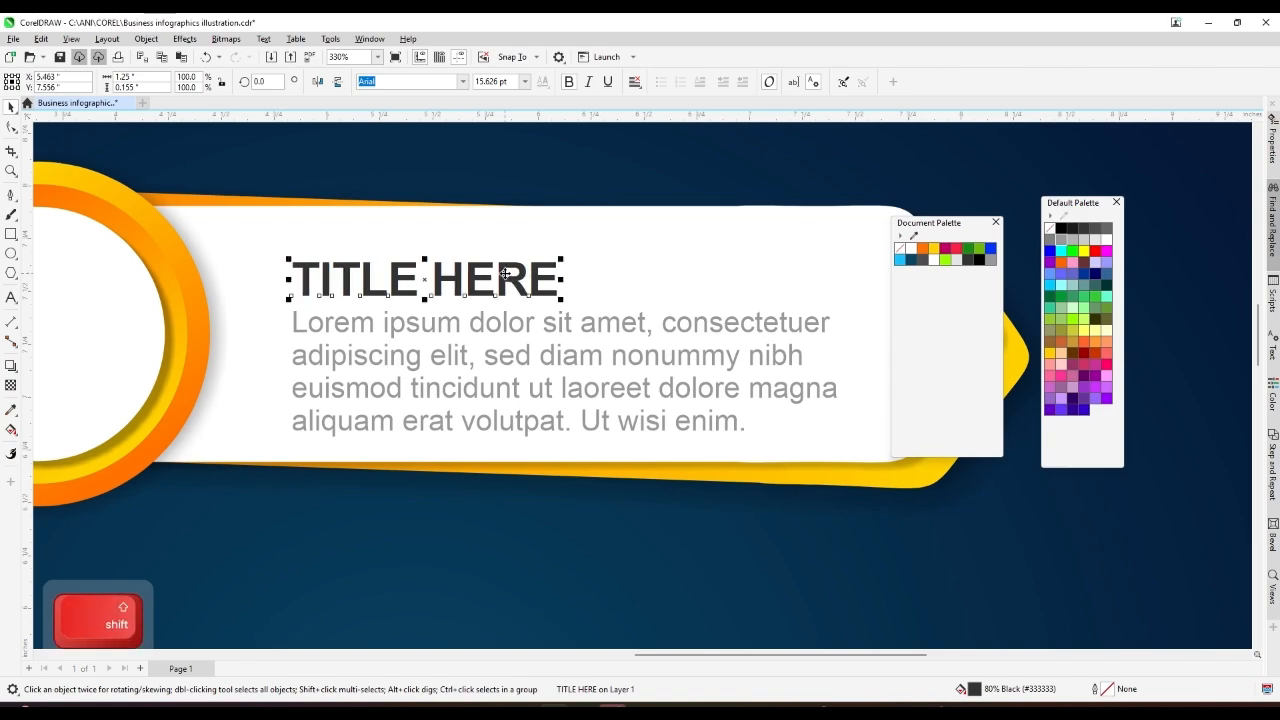
click(463, 81)
click(449, 122)
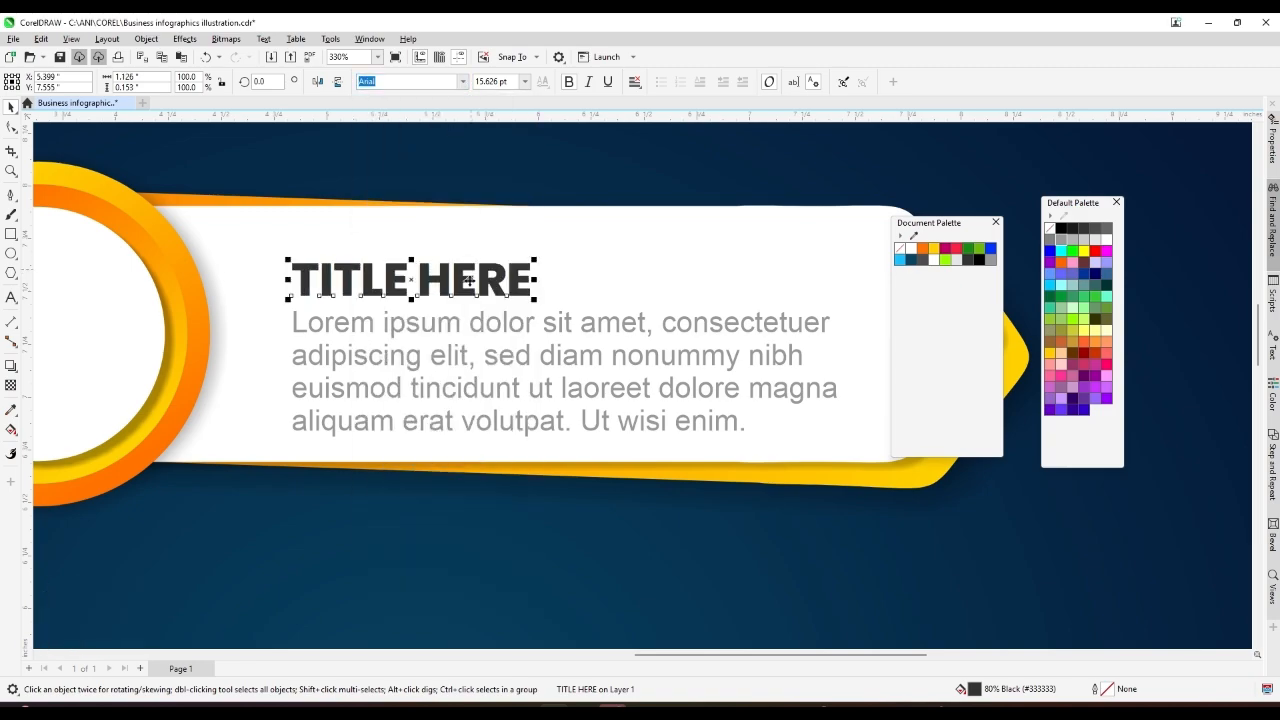
Widen the title's letter spacing with the Shape tool.
click(11, 127)
drag(535, 300, 576, 300)
click(8, 108)
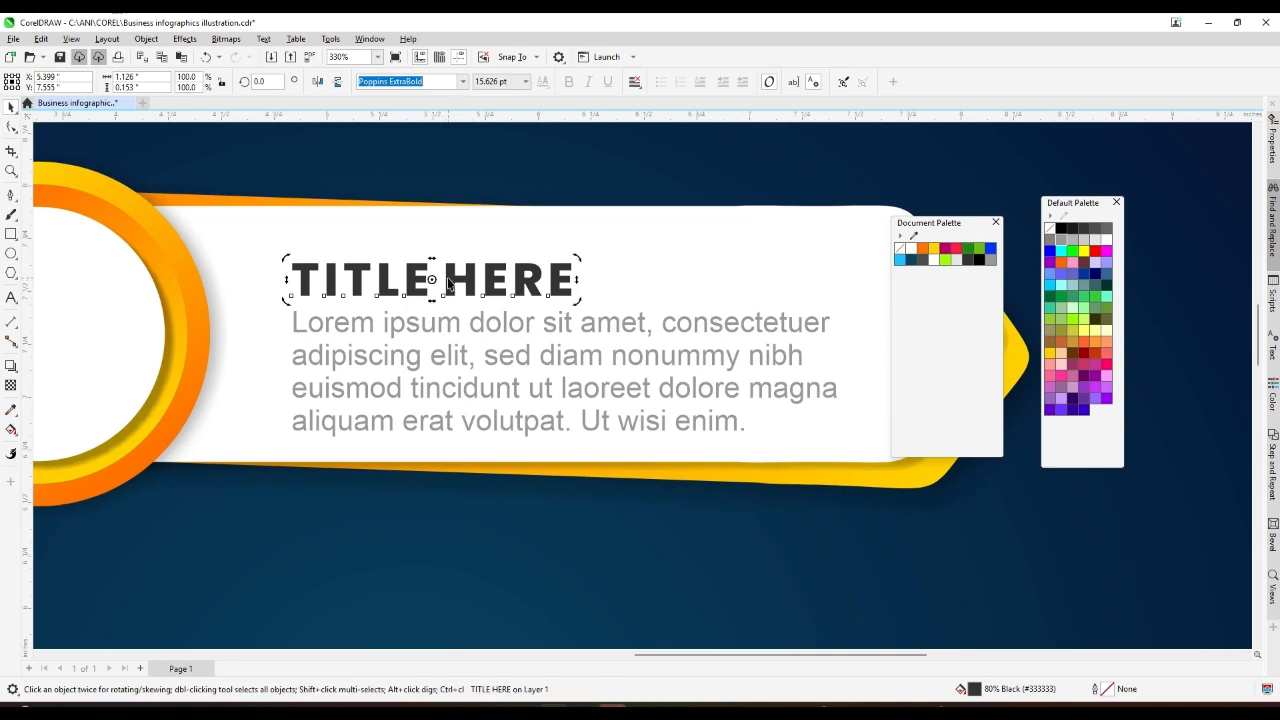
Group the title with the paragraph and centre the group vertically on the white bar.
shift+click(515, 335)
scroll(545, 260, down, 2)
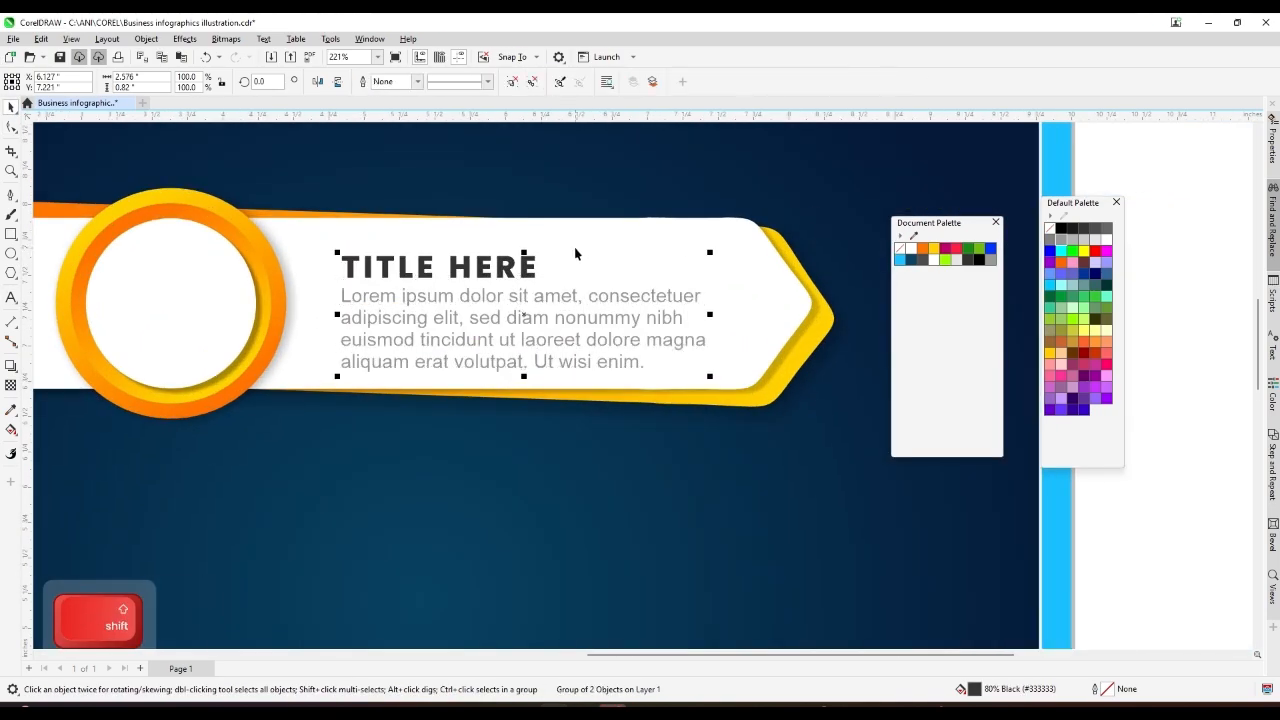
scroll(560, 255, down, 5)
key(Escape)
scroll(470, 255, up, 1)
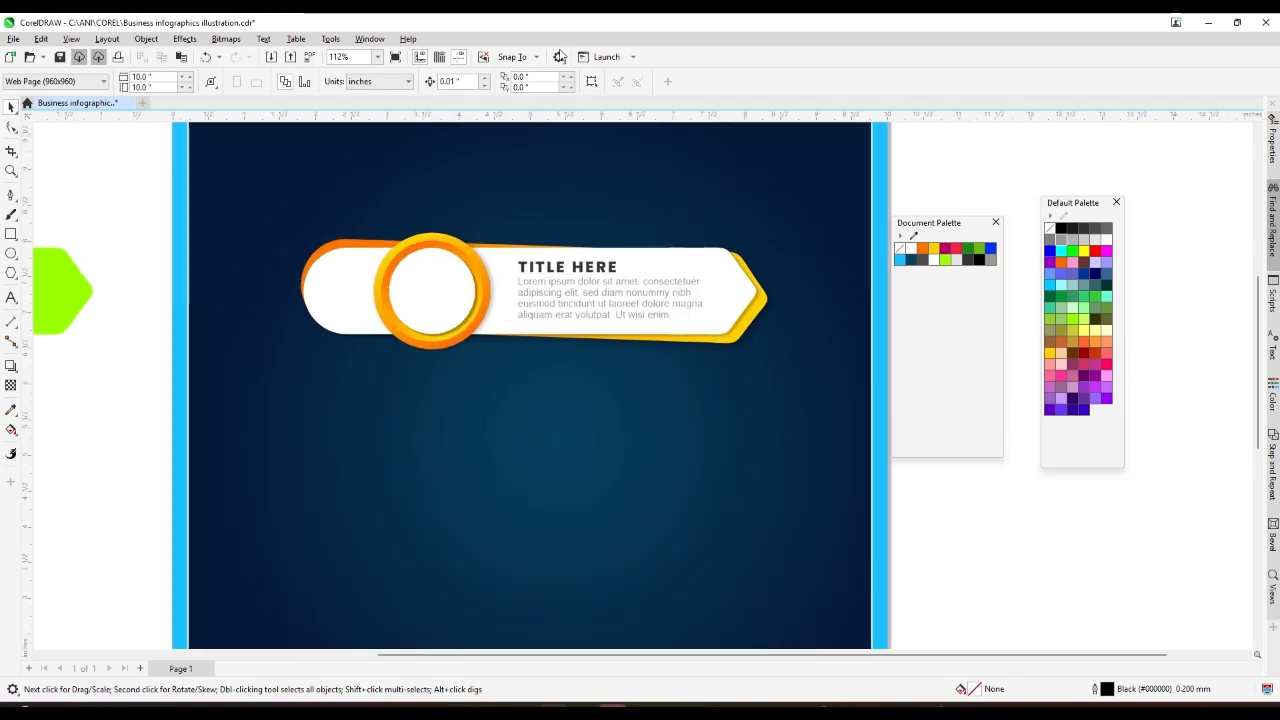
Bring in the coloured line icons and place the orange document icon on the white bar's rounded end, centred vertically.
scroll(680, 249, down, 2)
scroll(725, 415, up, 6)
click(741, 417)
scroll(741, 417, down, 4)
scroll(737, 417, up, 4)
scroll(748, 406, down, 7)
key(Escape)
scroll(744, 383, up, 1)
scroll(270, 250, up, 4)
drag(276, 270, 287, 279)
shift+click(314, 198)
key(e)
scroll(340, 240, down, 5)
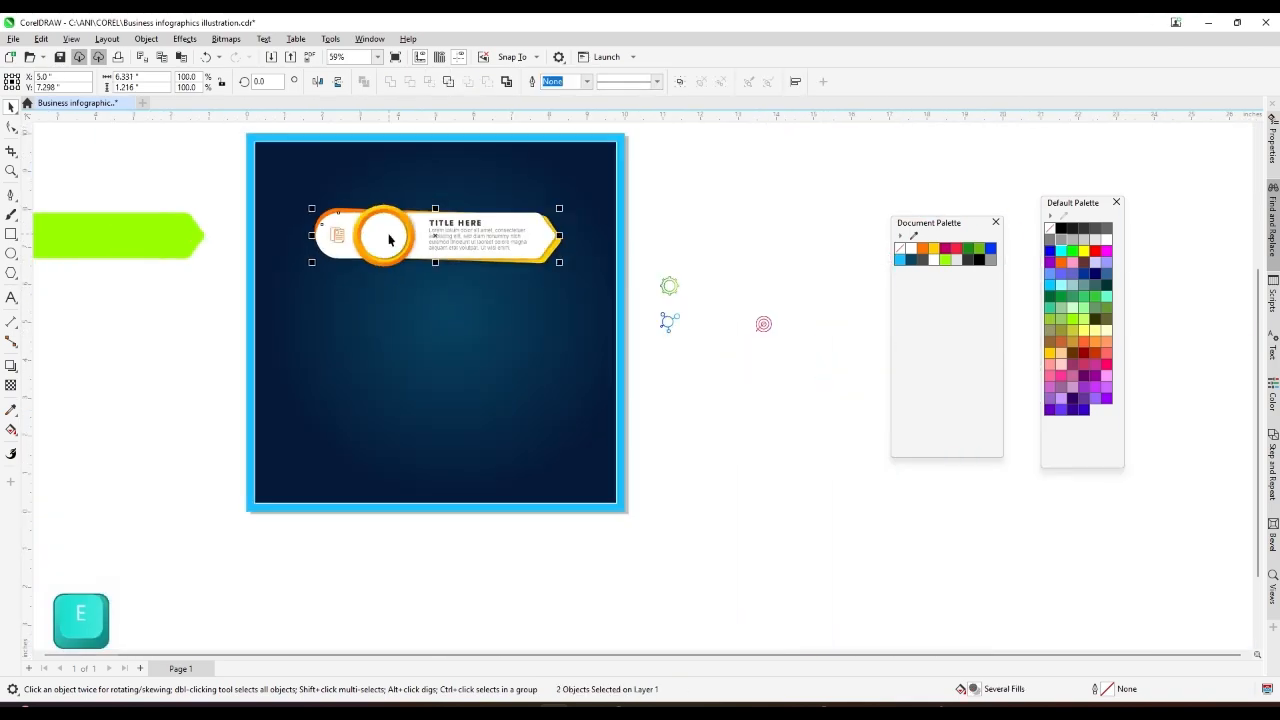
key(Escape)
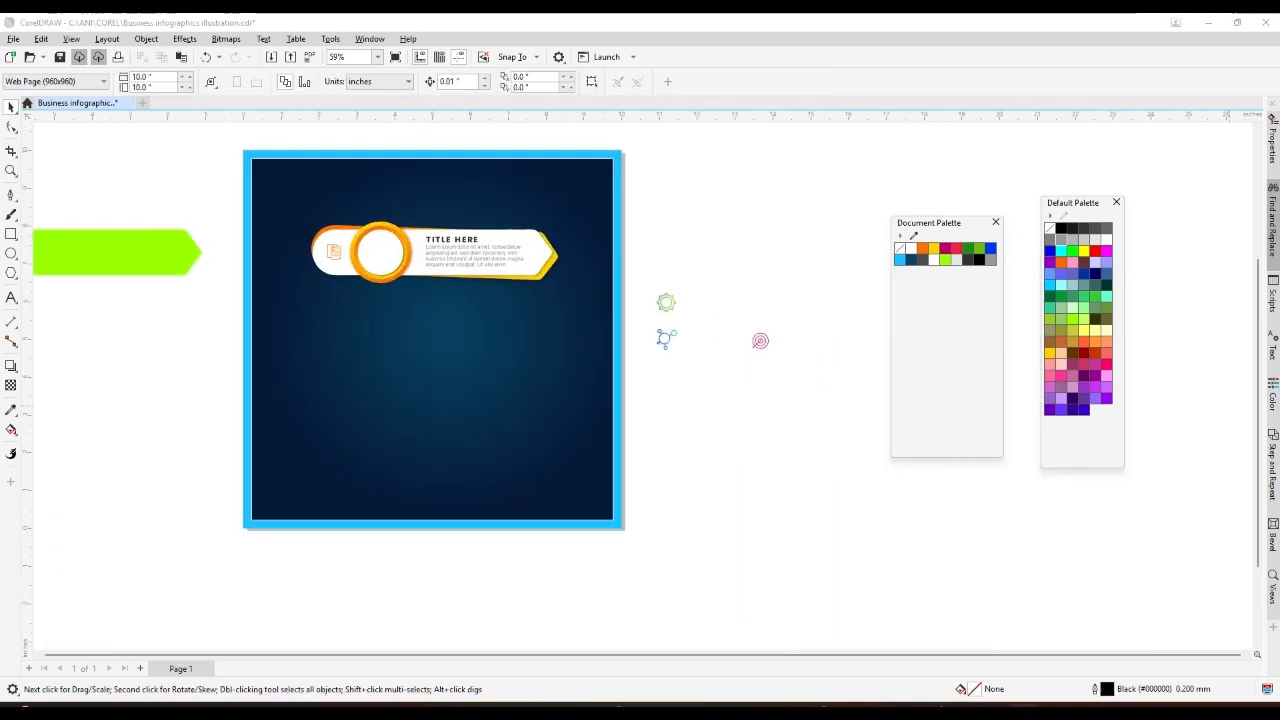
Create the artistic text letter "A" in the empty area beside the page.
scroll(246, 286, up, 1)
drag(586, 268, 448, 208)
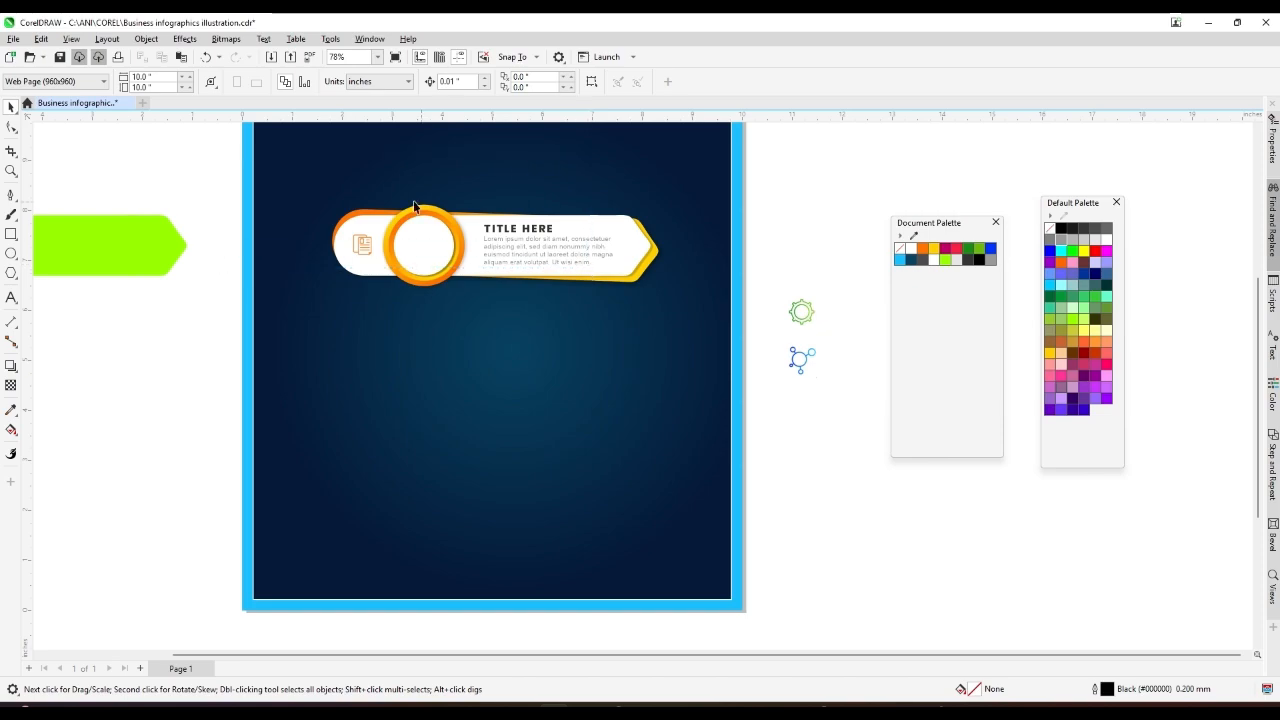
scroll(440, 205, up, 1)
scroll(399, 191, down, 1)
click(11, 297)
click(207, 280)
text(A)
key(Escape)
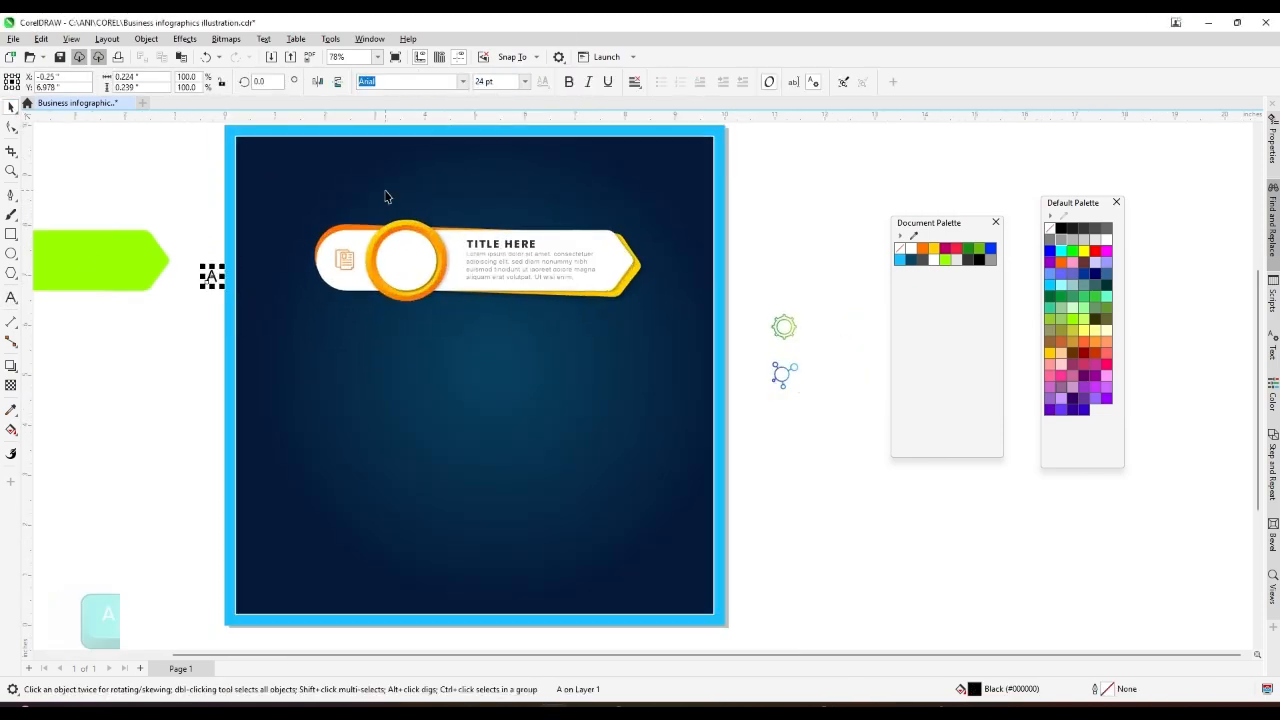
Set the letter A in Poppins ExtraBold, centre it in the badge's white circle and fill it orange.
click(462, 81)
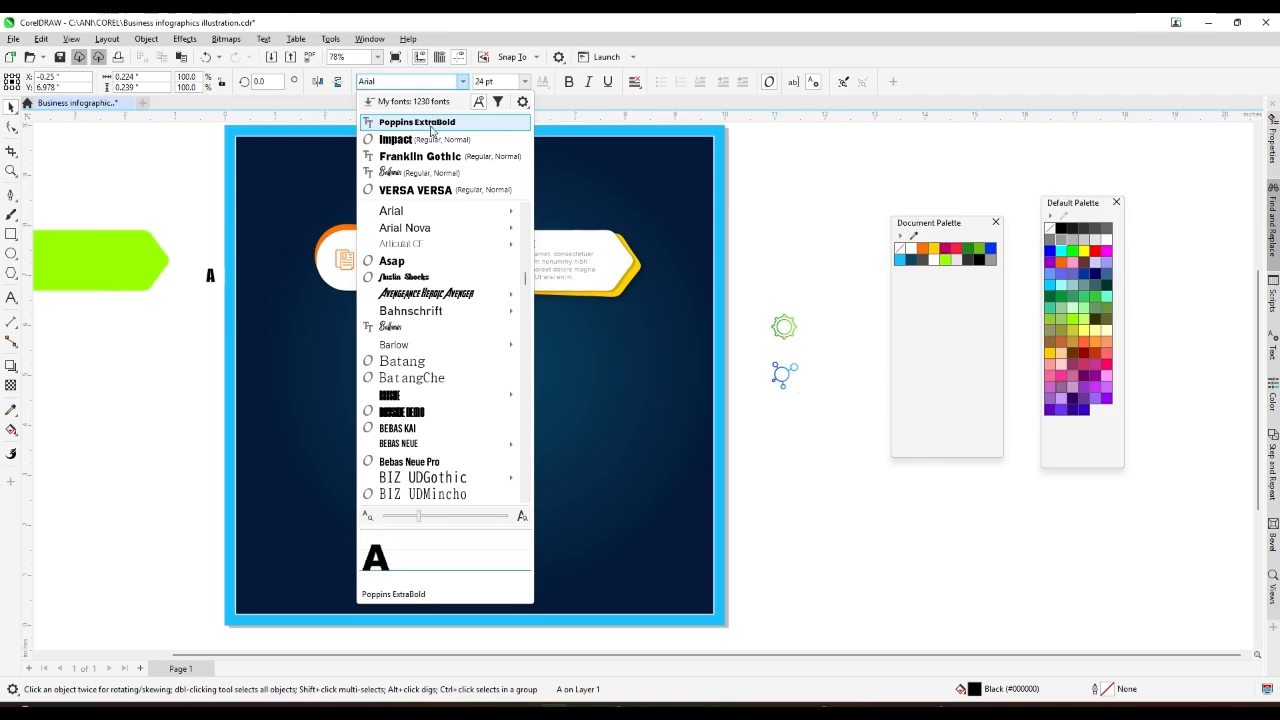
click(432, 122)
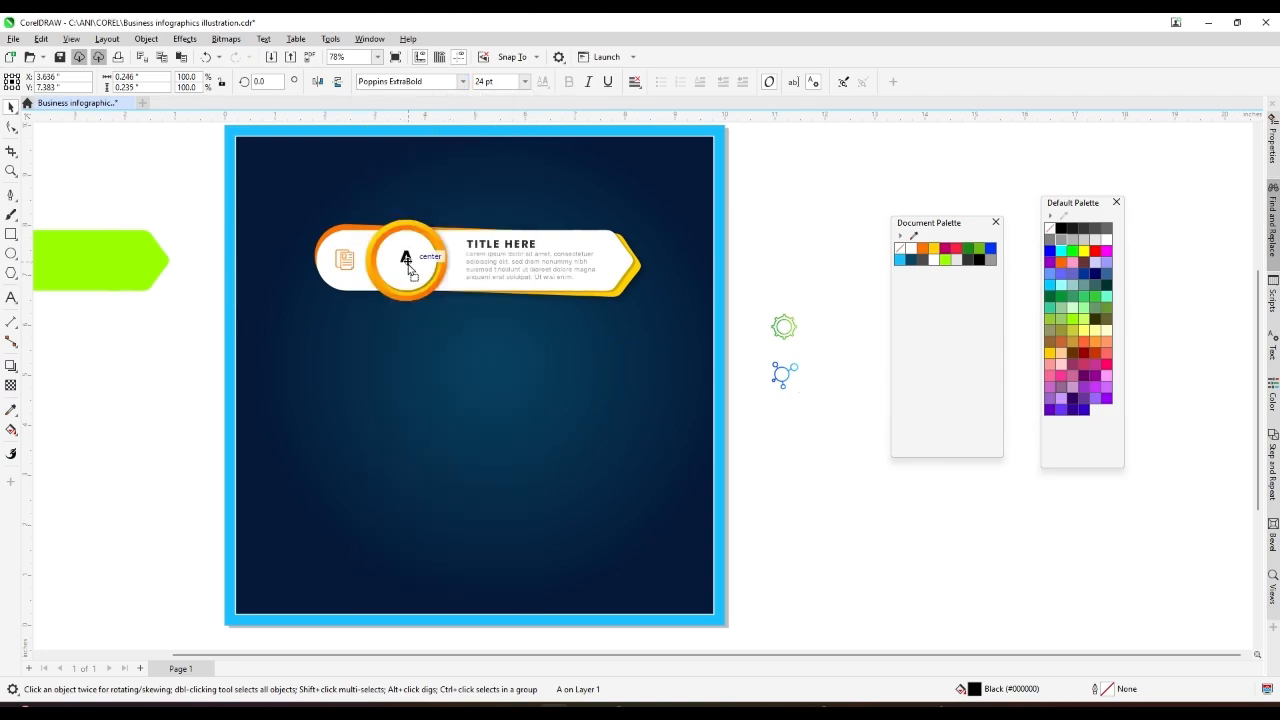
scroll(406, 257, up, 5)
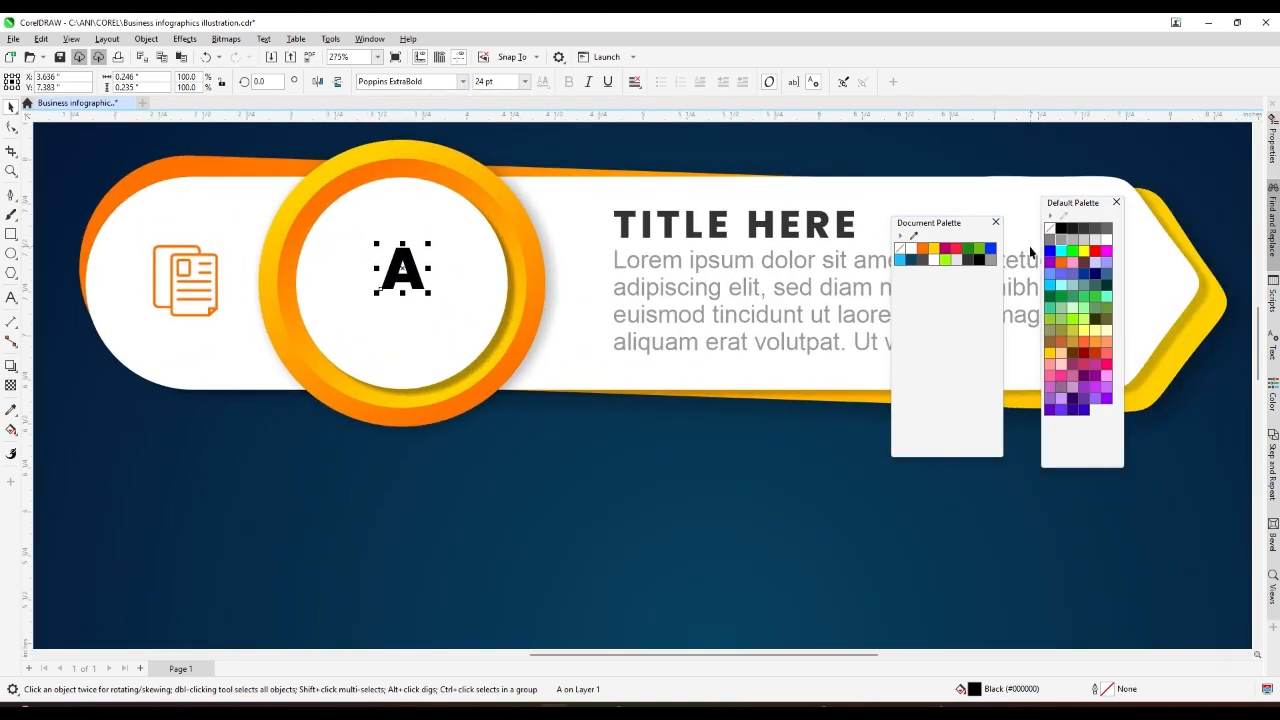
click(921, 249)
scroll(544, 272, down, 3)
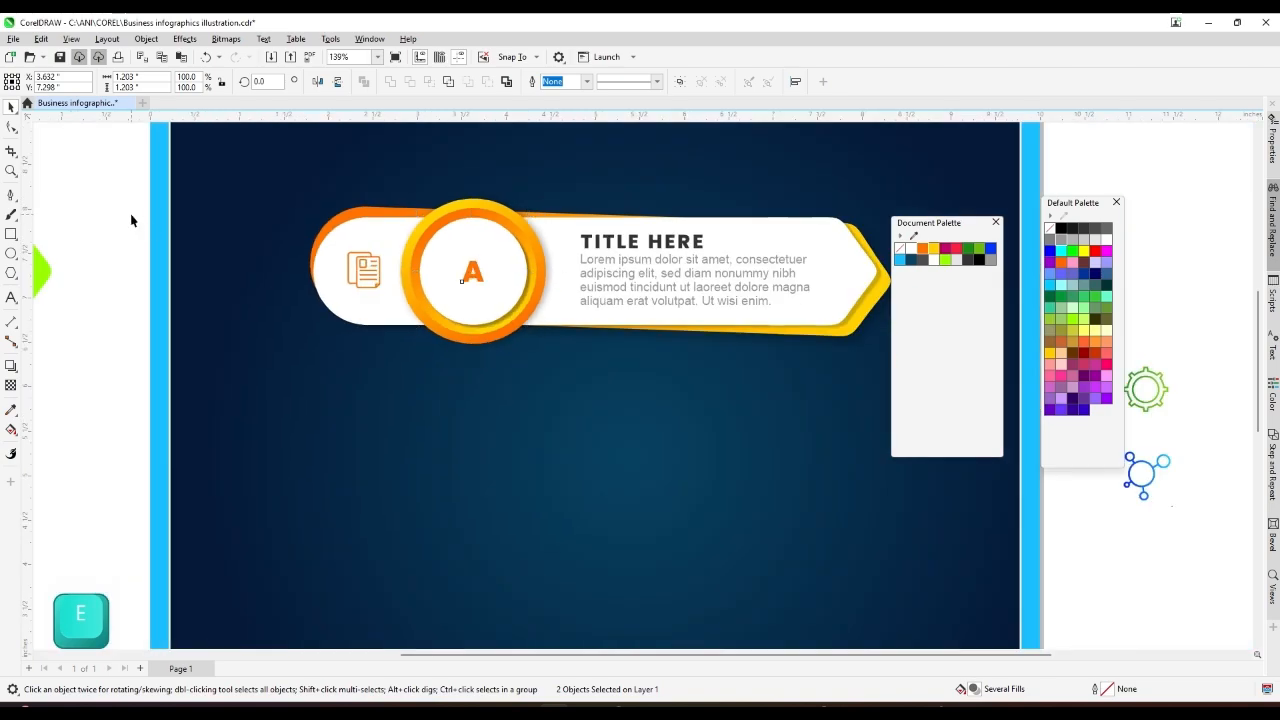
Enlarge the letter A inside the badge to about 58 pt.
scroll(505, 256, up, 5)
drag(471, 262, 496, 230)
scroll(492, 200, down, 4)
scroll(317, 167, up, 3)
Try the lighter Poppins Bold and SemiBold styles on the letter A and centre it in the white circle.
click(463, 82)
click(437, 124)
click(463, 82)
mouse_move(440, 210)
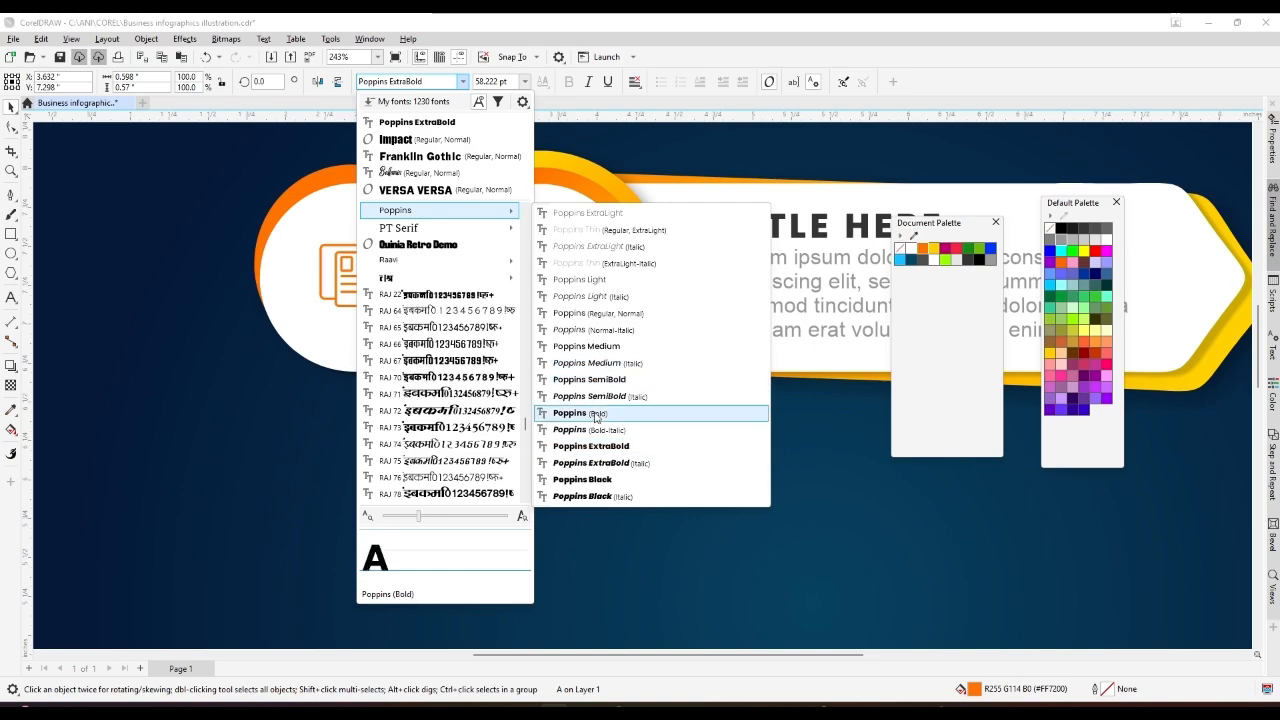
click(597, 414)
click(462, 84)
mouse_move(444, 214)
click(590, 379)
shift+click(600, 268)
key(c)
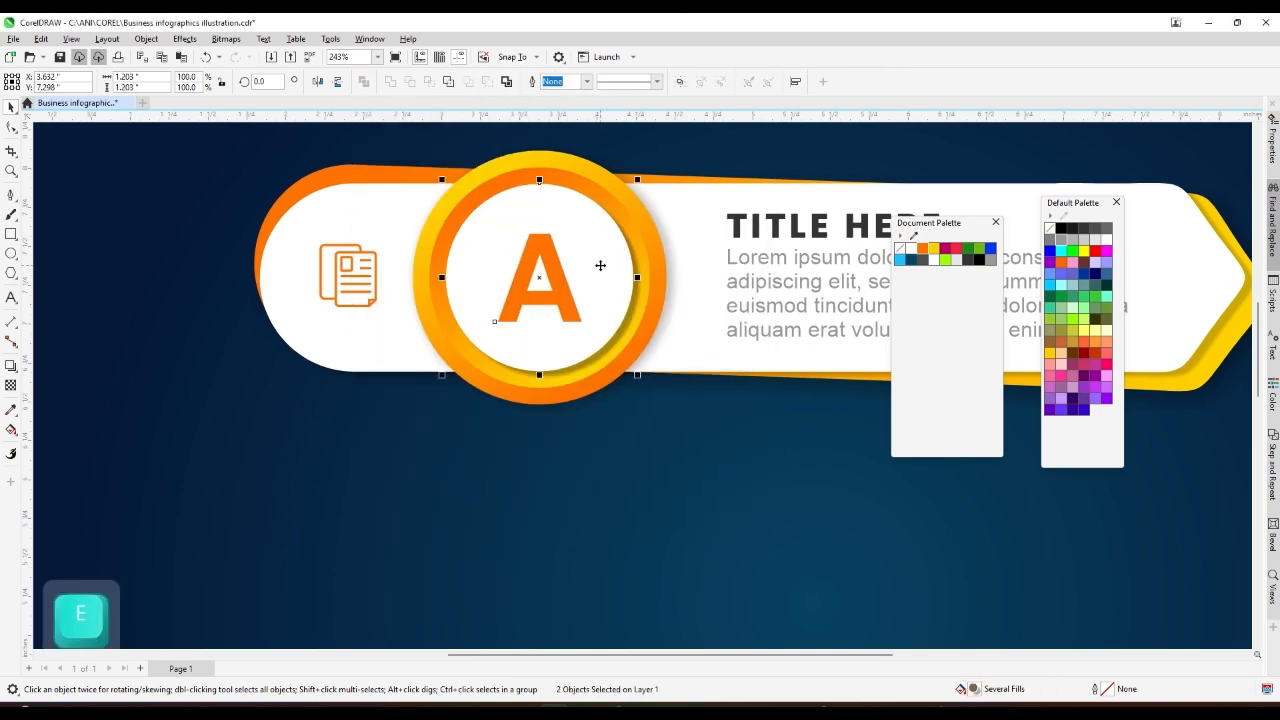
Change the letter A to Poppins Medium and centre it in the white circle.
scroll(600, 265, down, 3)
click(314, 220)
scroll(630, 266, up, 2)
click(530, 287)
scroll(348, 294, up, 1)
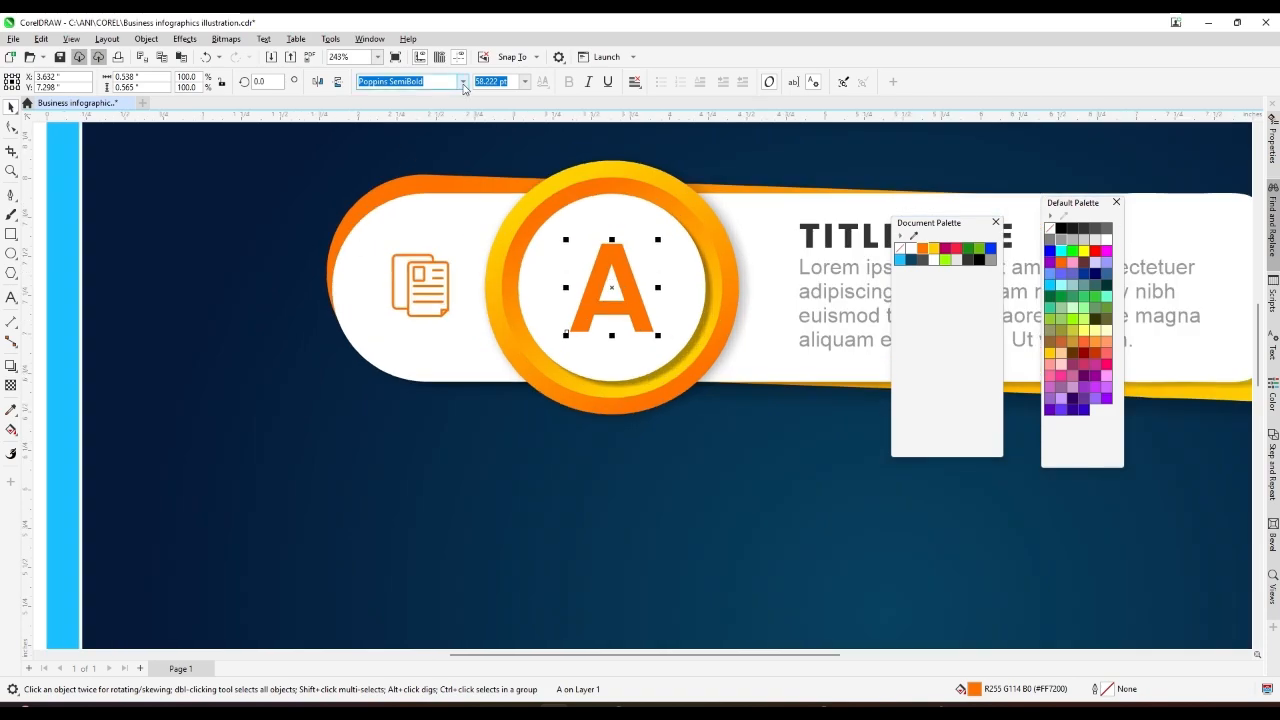
click(463, 84)
mouse_move(450, 212)
click(640, 346)
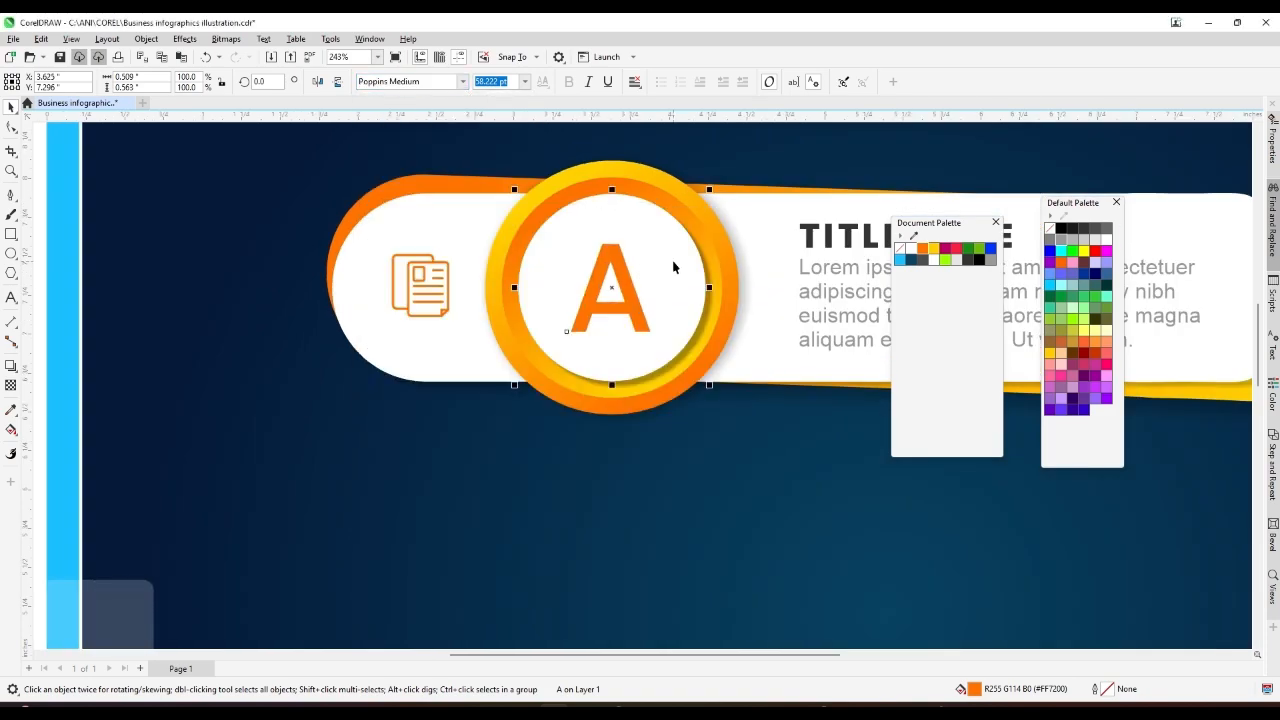
scroll(673, 267, down, 4)
click(314, 191)
scroll(464, 210, down, 1)
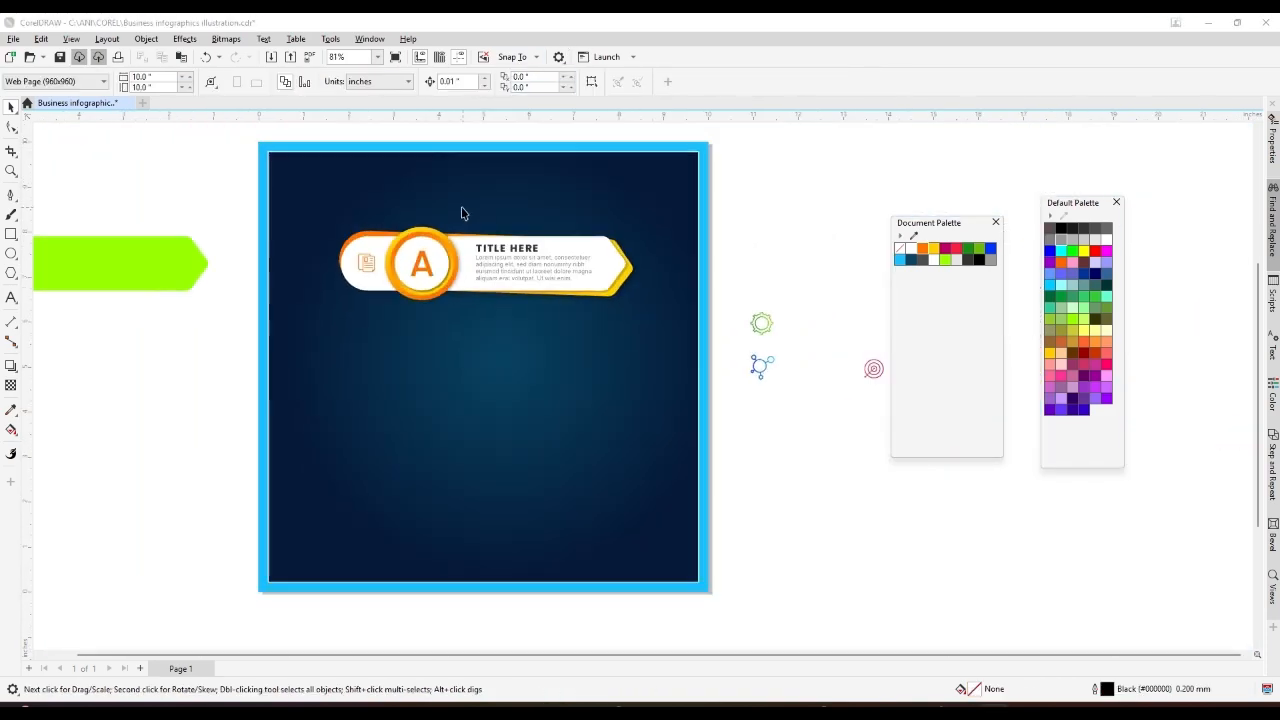
Try to copy the complete bar downward three times at even spacing.
drag(702, 349, 703, 350)
scroll(542, 281, up, 1)
drag(386, 216, 392, 344)
scroll(423, 265, down, 1)
key(ctrl+d)
key(ctrl+d)
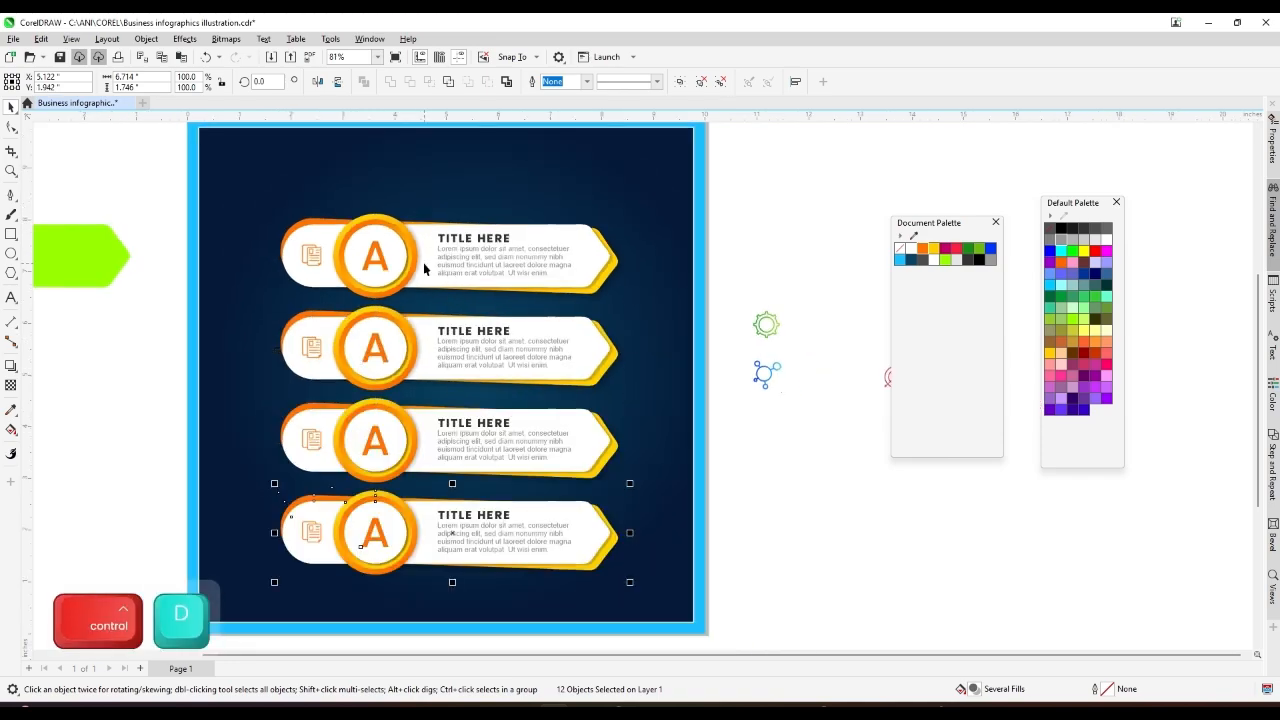
key(ctrl+z)
key(ctrl+z)
key(ctrl+z)
Copy the complete bar straight down three times at even spacing to form a column of four bars.
scroll(420, 222, up, 1)
drag(372, 230, 372, 346)
key(ctrl+d)
key(ctrl+d)
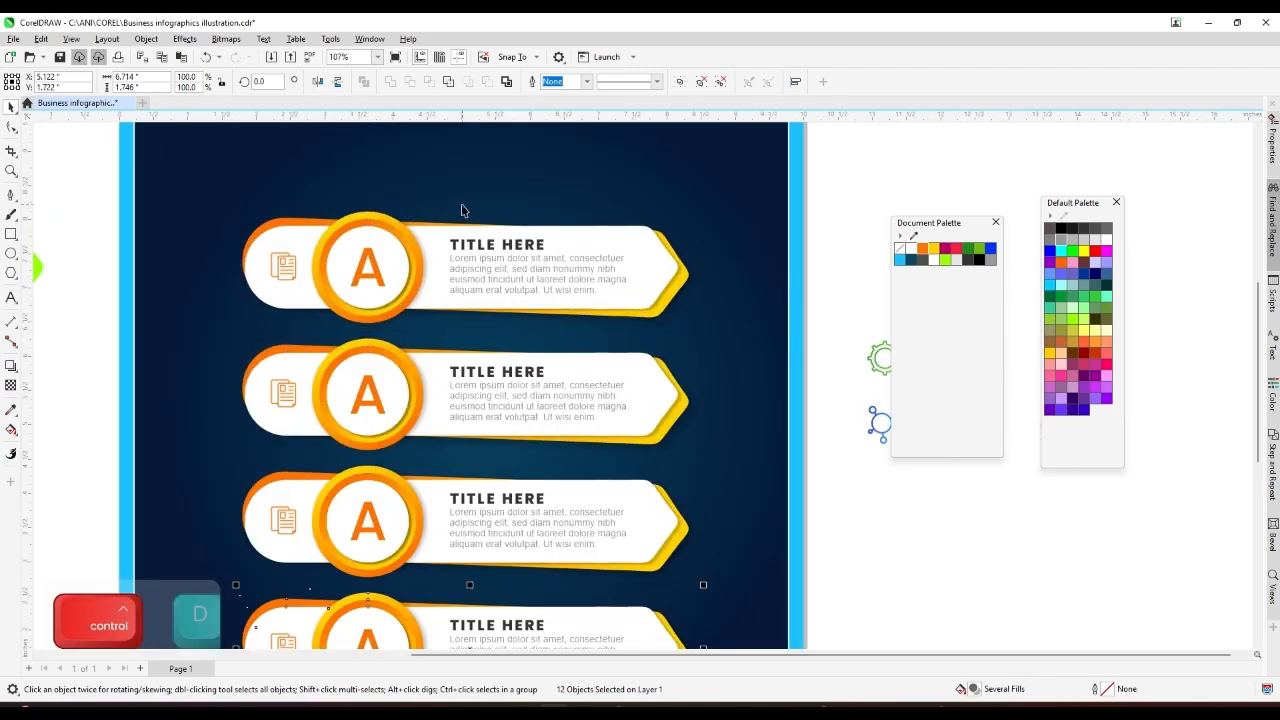
scroll(418, 352, down, 2)
scroll(418, 352, up, 1)
Mirror the second and fourth bars horizontally so their arrow tips point left.
click(175, 243)
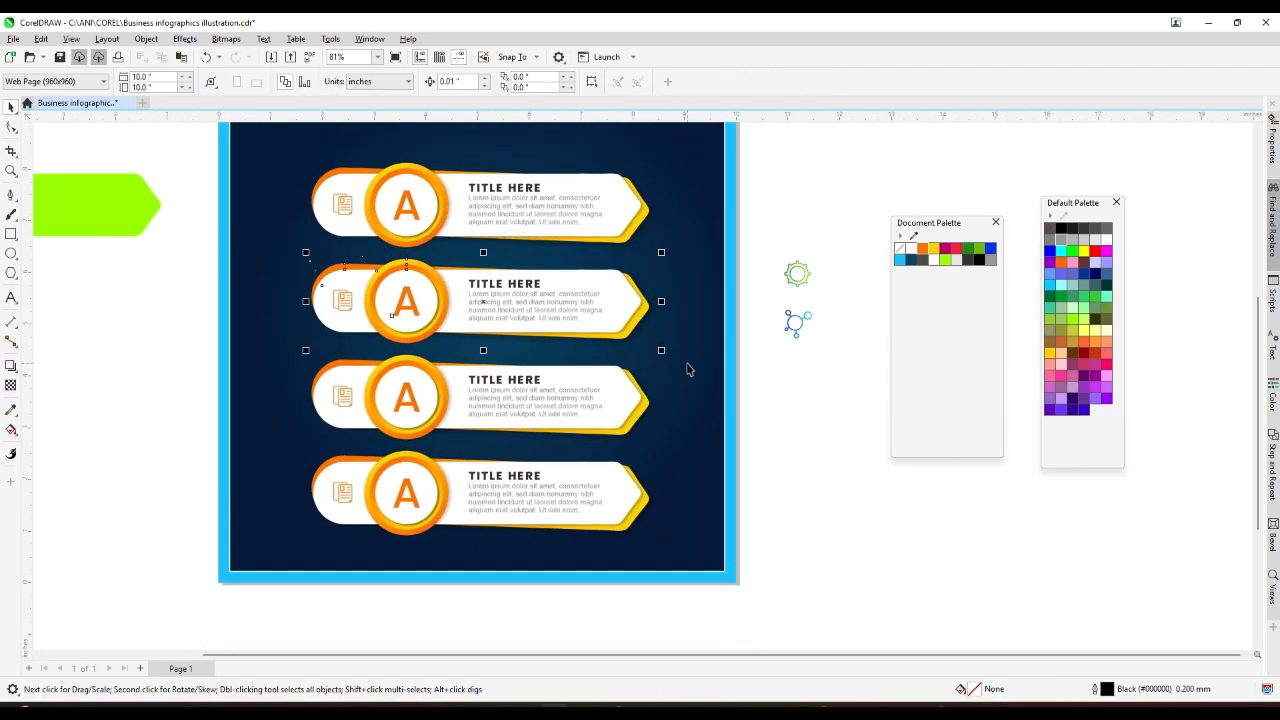
click(318, 83)
drag(150, 419, 243, 461)
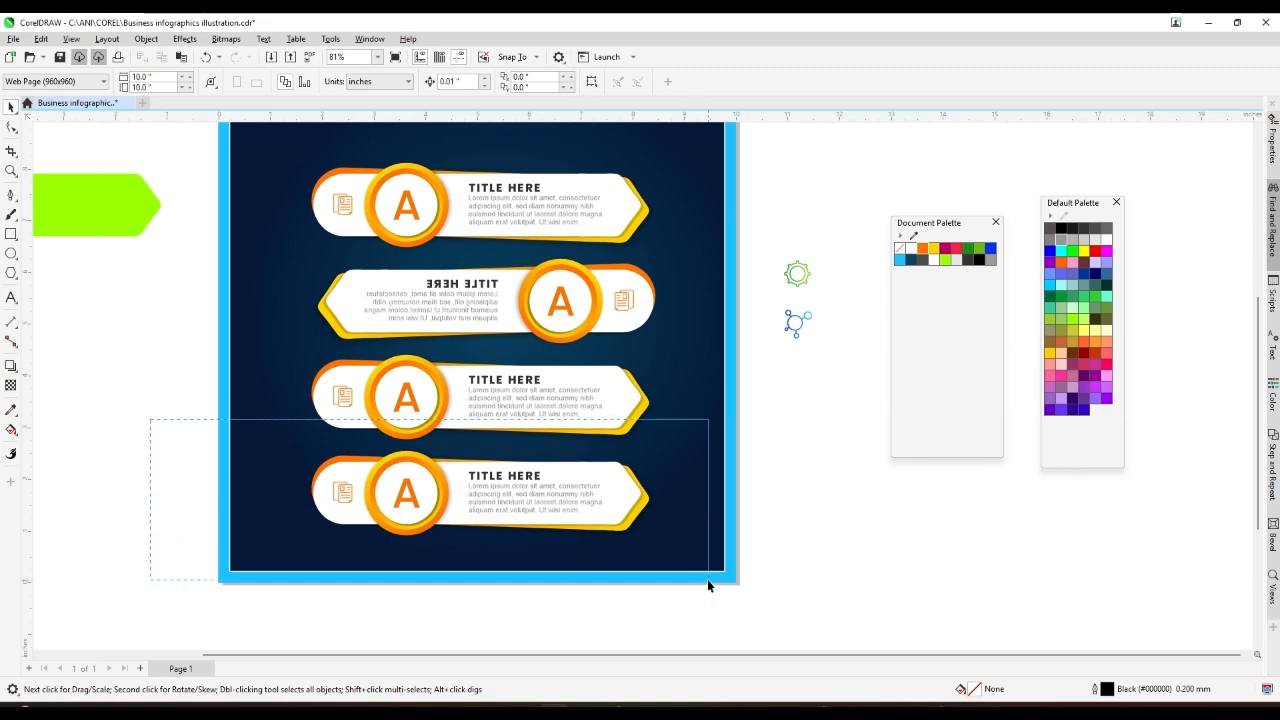
drag(707, 579, 707, 579)
click(318, 83)
click(832, 471)
scroll(549, 288, up, 2)
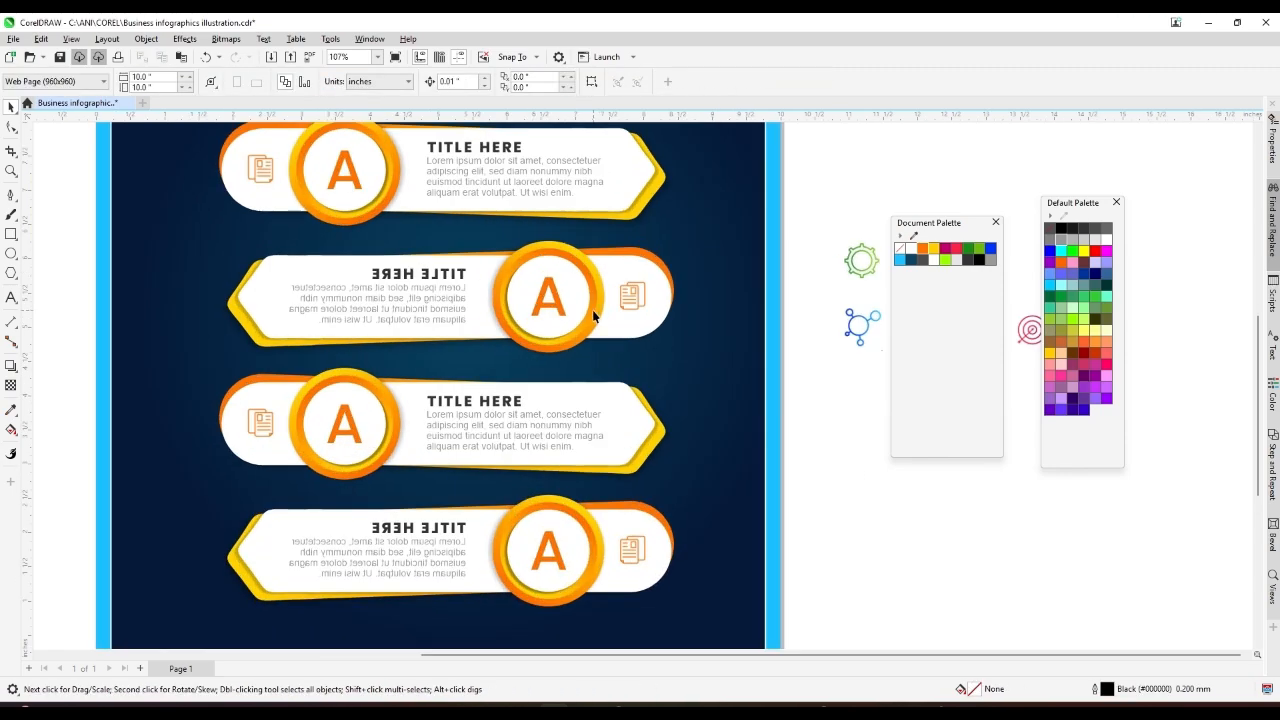
Replace the second badge's letter with "B" and mirror it horizontally so it reads correctly.
click(549, 288)
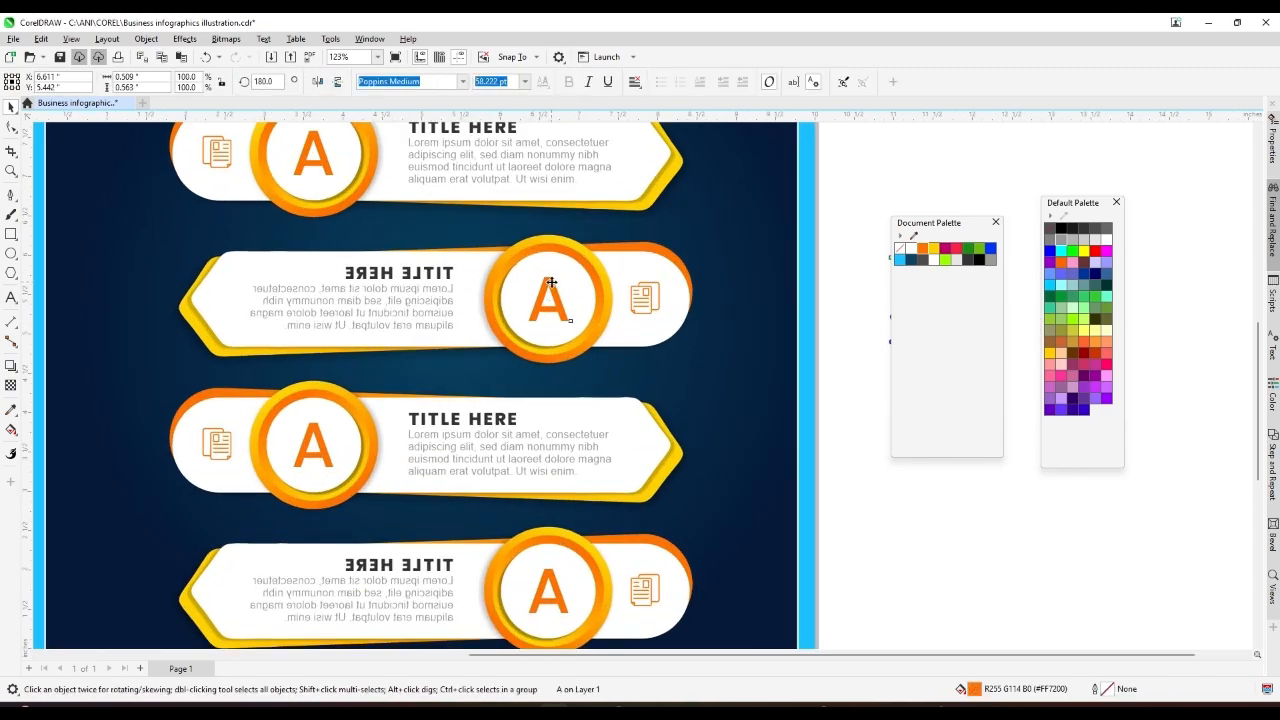
key(ctrl+a)
text(B)
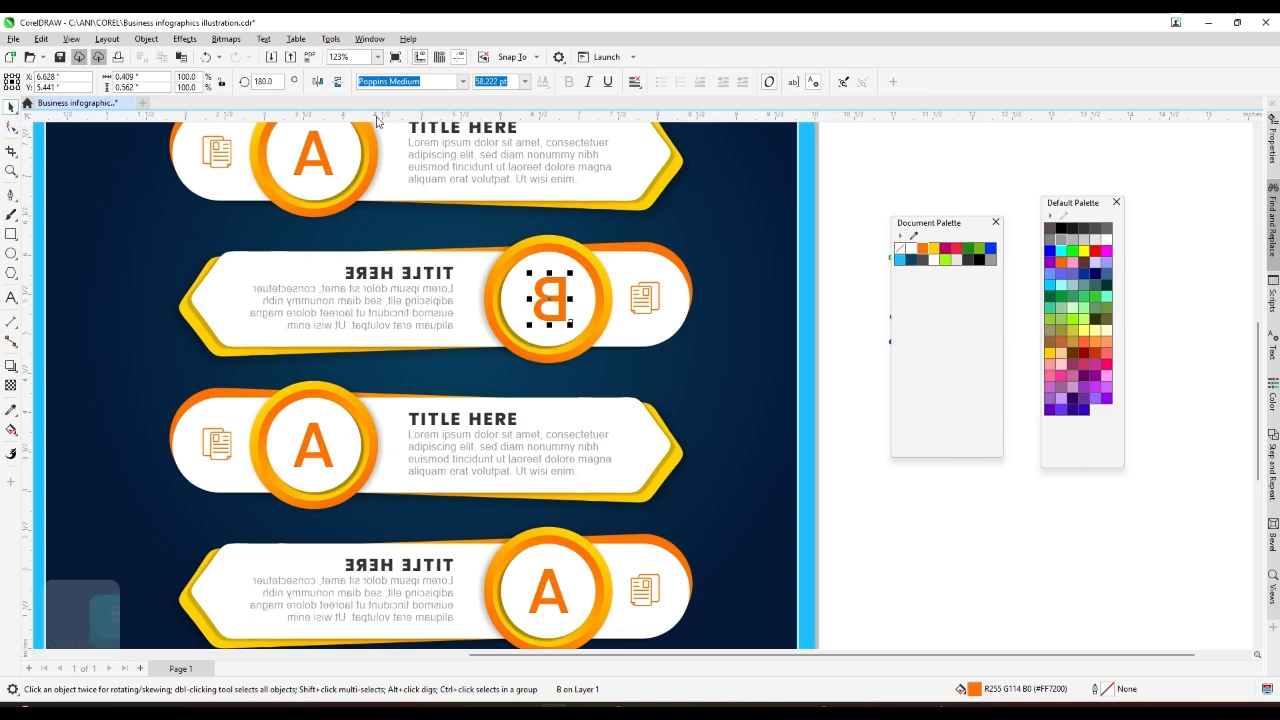
scroll(829, 257, down, 2)
scroll(413, 383, up, 1)
Replace the third badge's letter with "C".
click(413, 383)
key(ctrl+a)
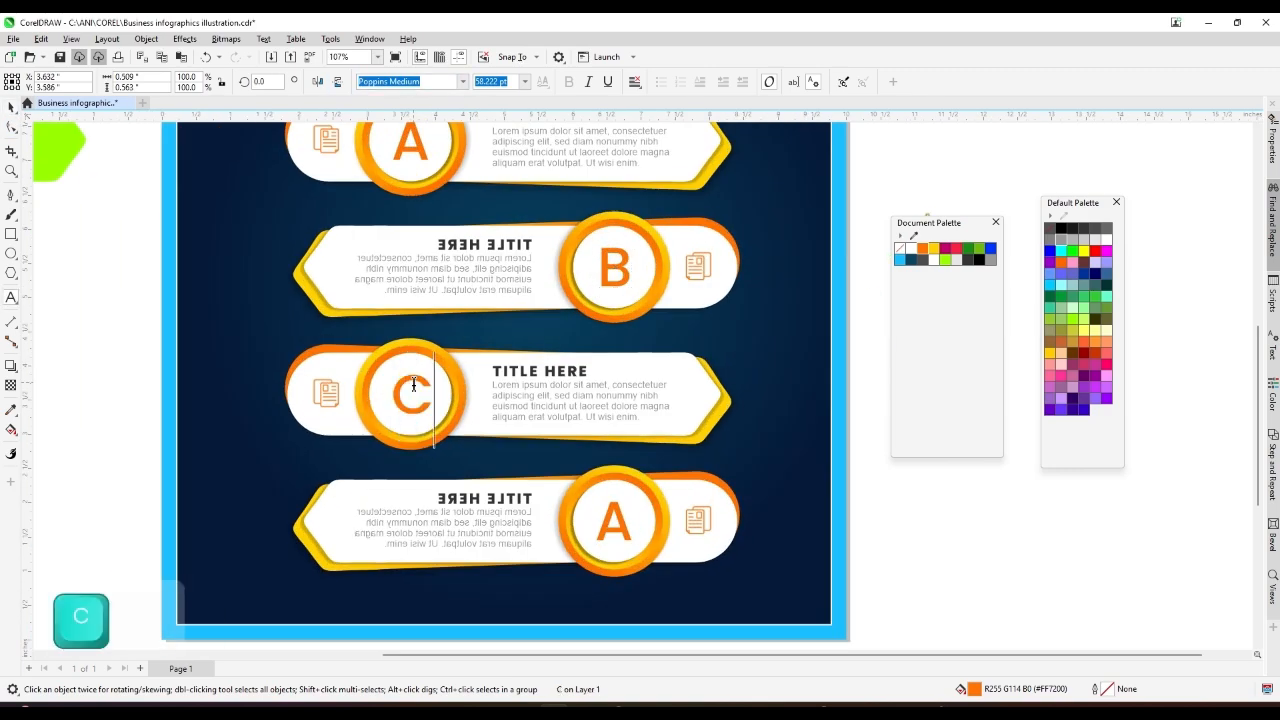
text(C)
scroll(614, 480, down, 1)
scroll(606, 470, up, 1)
Replace the fourth badge's letter with "D" and mirror it horizontally so it reads correctly.
click(563, 466)
key(ctrl+a)
text(D)
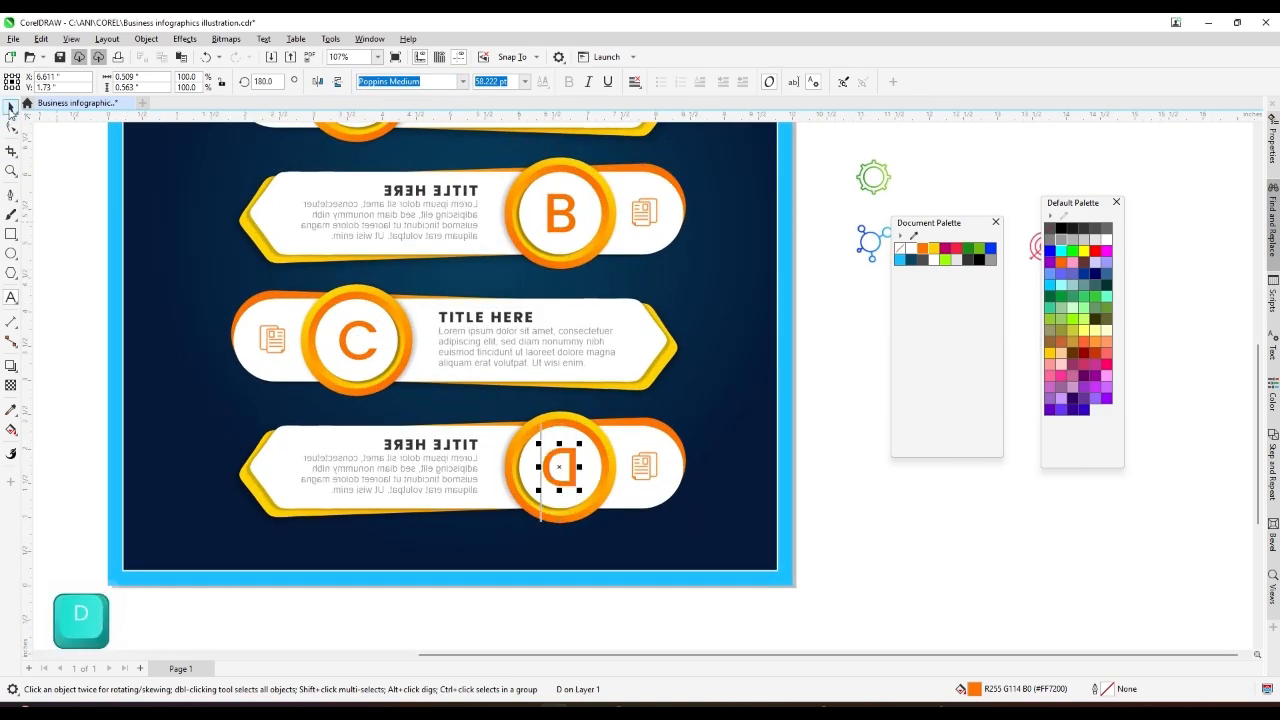
click(317, 82)
scroll(585, 398, down, 3)
click(686, 343)
Delete the orange document icons from bars B, C and D.
scroll(628, 266, up, 2)
click(639, 259)
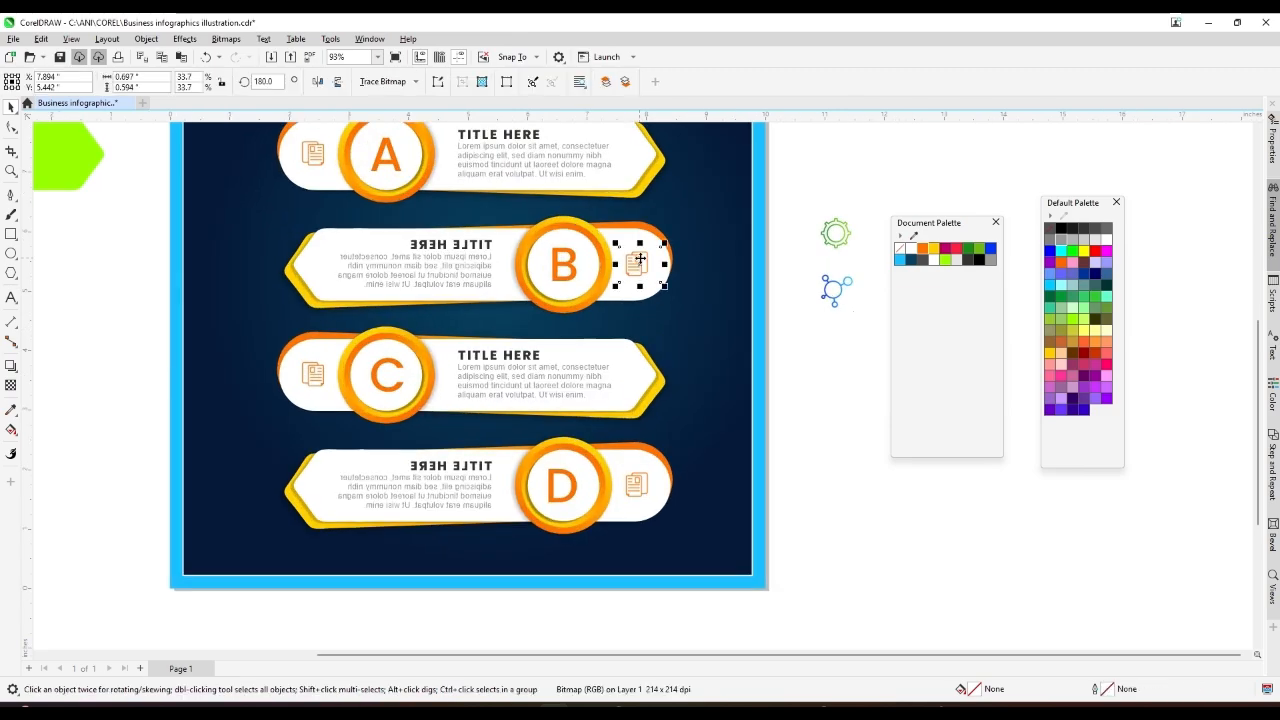
key(Delete)
scroll(639, 259, down, 1)
scroll(504, 265, up, 1)
click(357, 371)
key(Delete)
click(677, 487)
key(Delete)
Mirror the title and paragraph groups on bars B and D horizontally so their text reads correctly.
drag(156, 202, 333, 264)
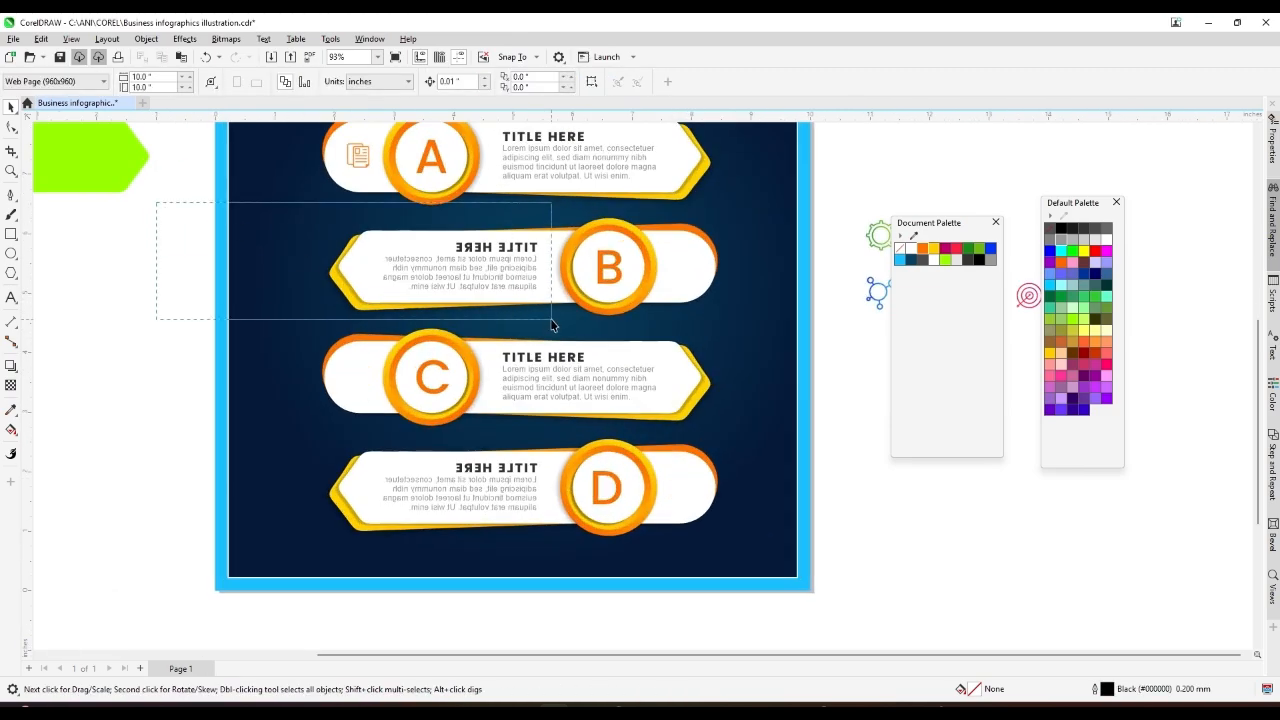
drag(548, 323, 550, 322)
scroll(479, 258, up, 3)
click(317, 82)
scroll(395, 162, down, 5)
scroll(588, 300, up, 2)
click(157, 450)
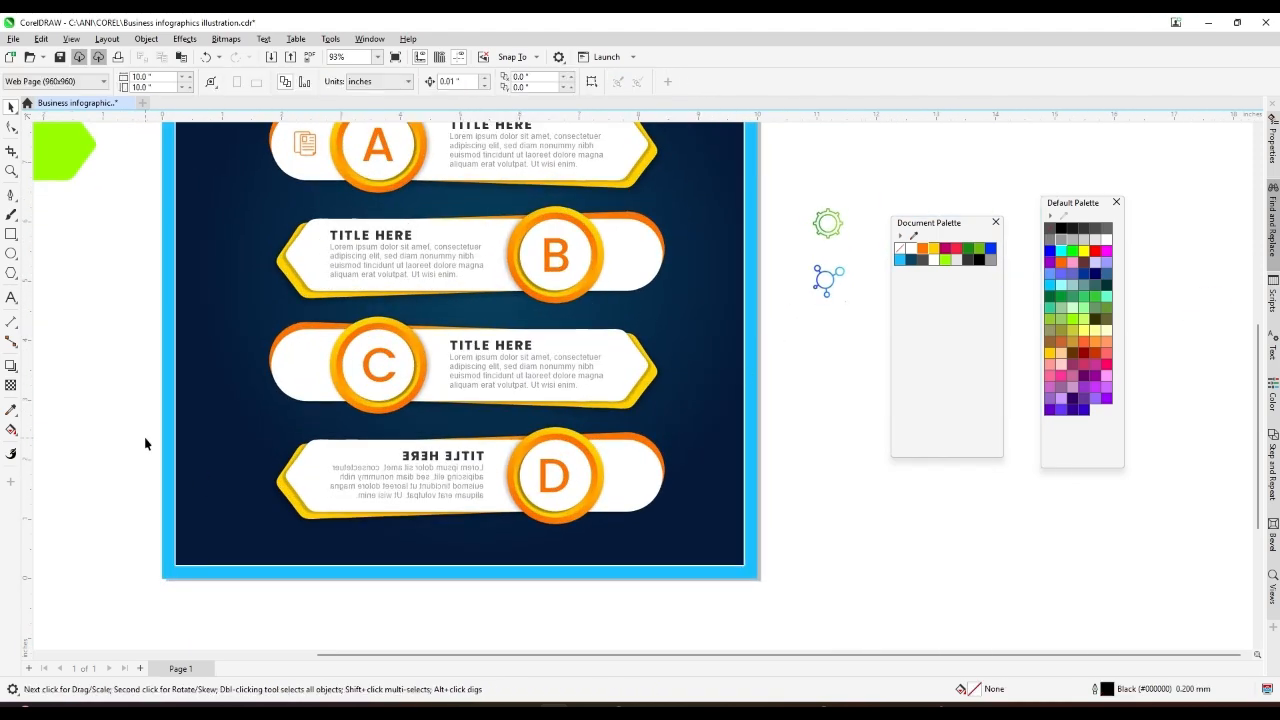
click(318, 82)
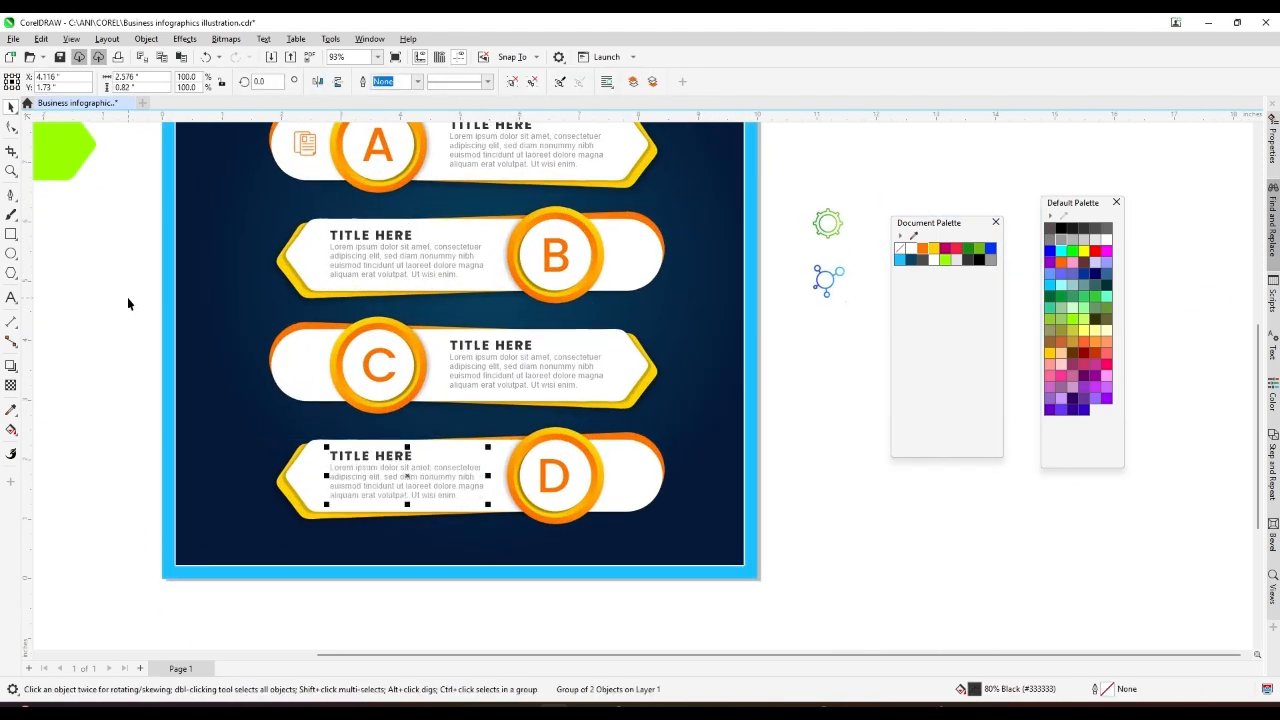
click(128, 297)
scroll(764, 402, down, 2)
Recolour the inner ring of badge B with a gradient from magenta to red (#FC2043).
scroll(690, 308, up, 5)
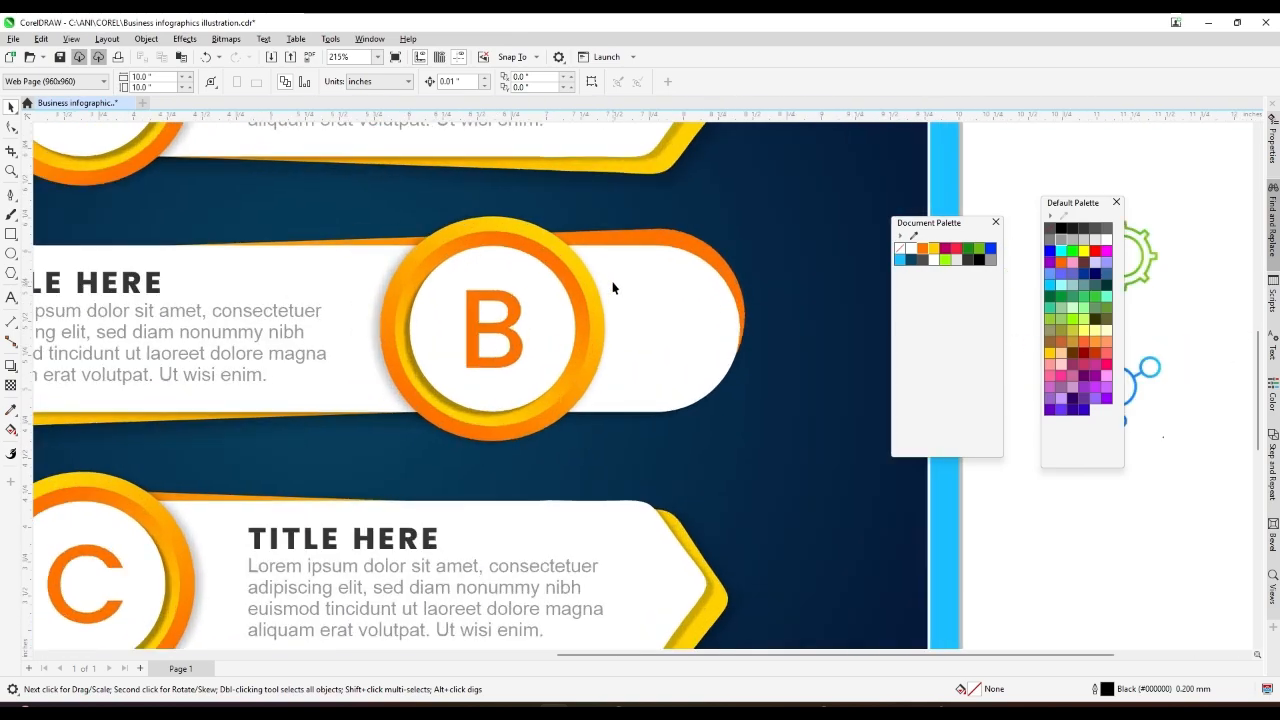
click(518, 196)
key(g)
drag(459, 475, 578, 270)
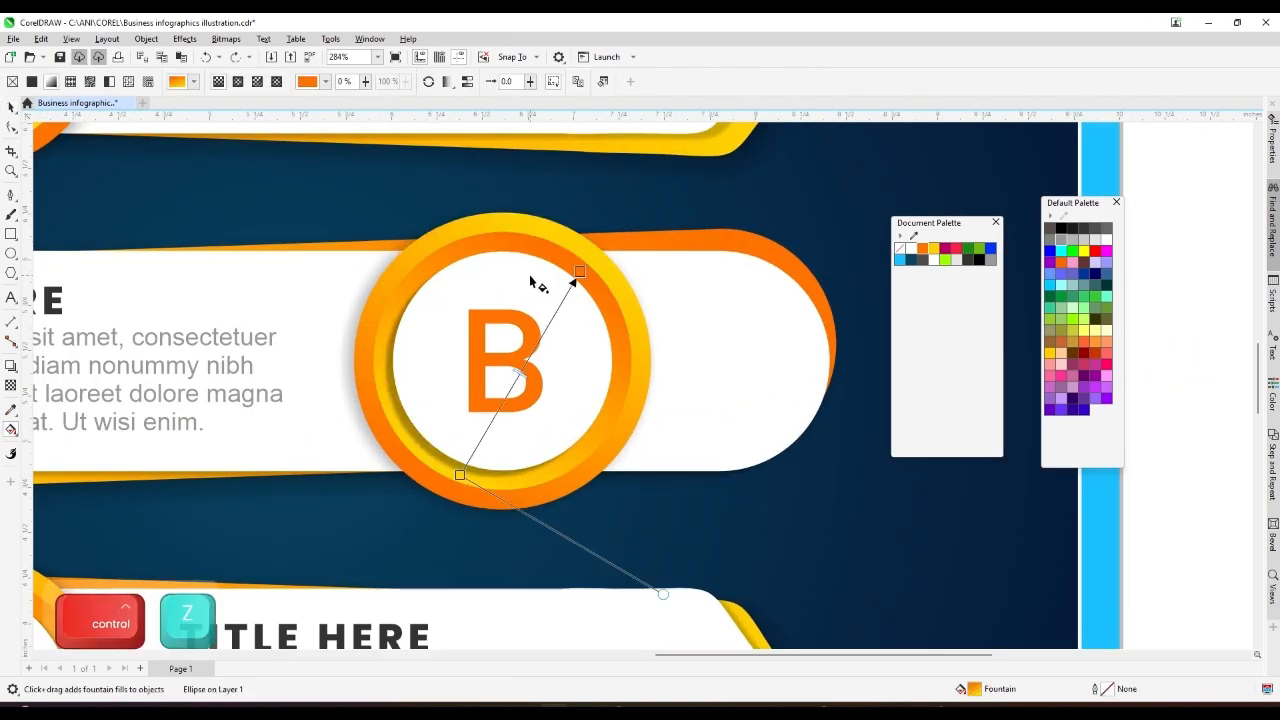
drag(447, 253, 597, 436)
click(447, 253)
click(955, 250)
Recolour the outer ring of badge B with a gradient from red (#FC2043) to magenta.
drag(433, 230, 613, 442)
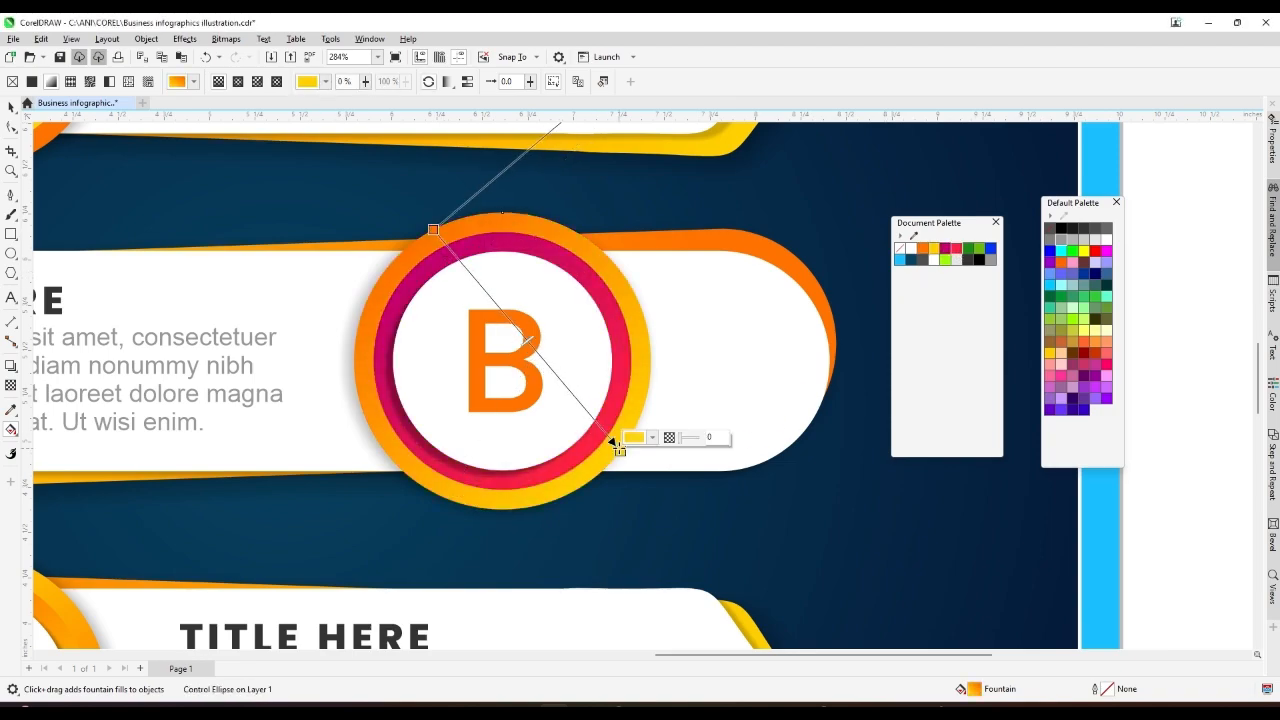
click(955, 250)
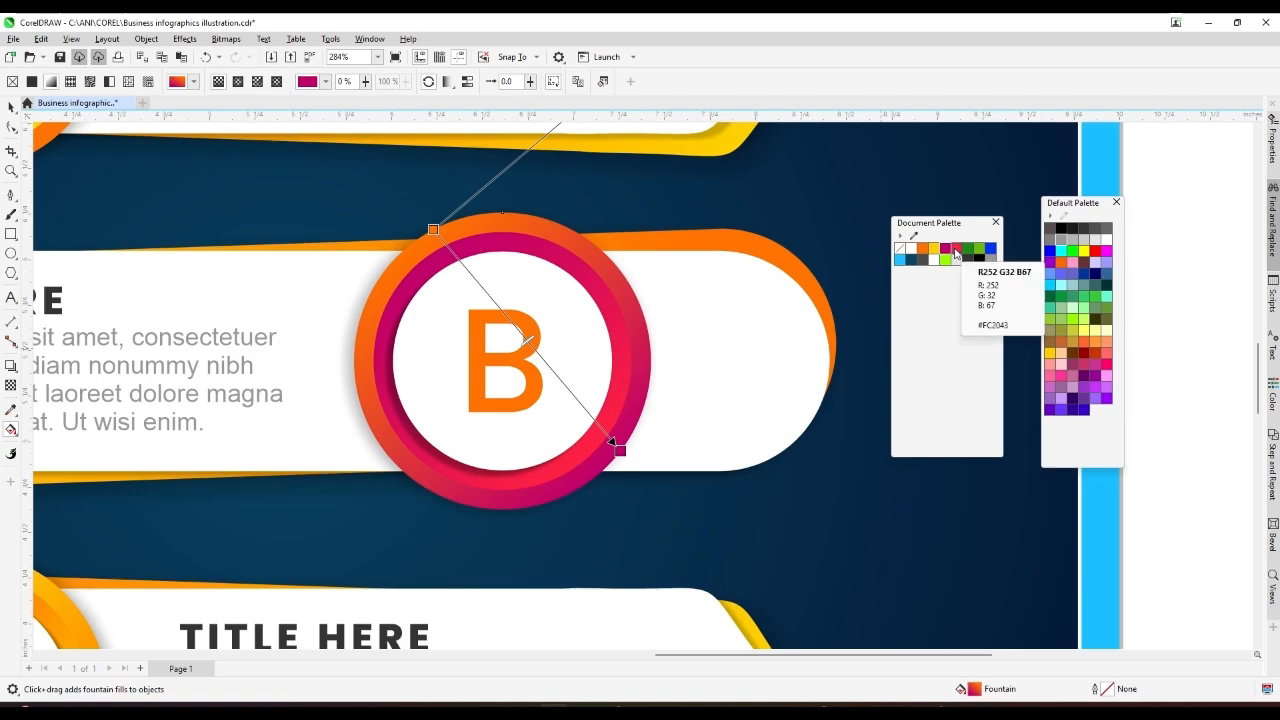
drag(955, 250, 434, 229)
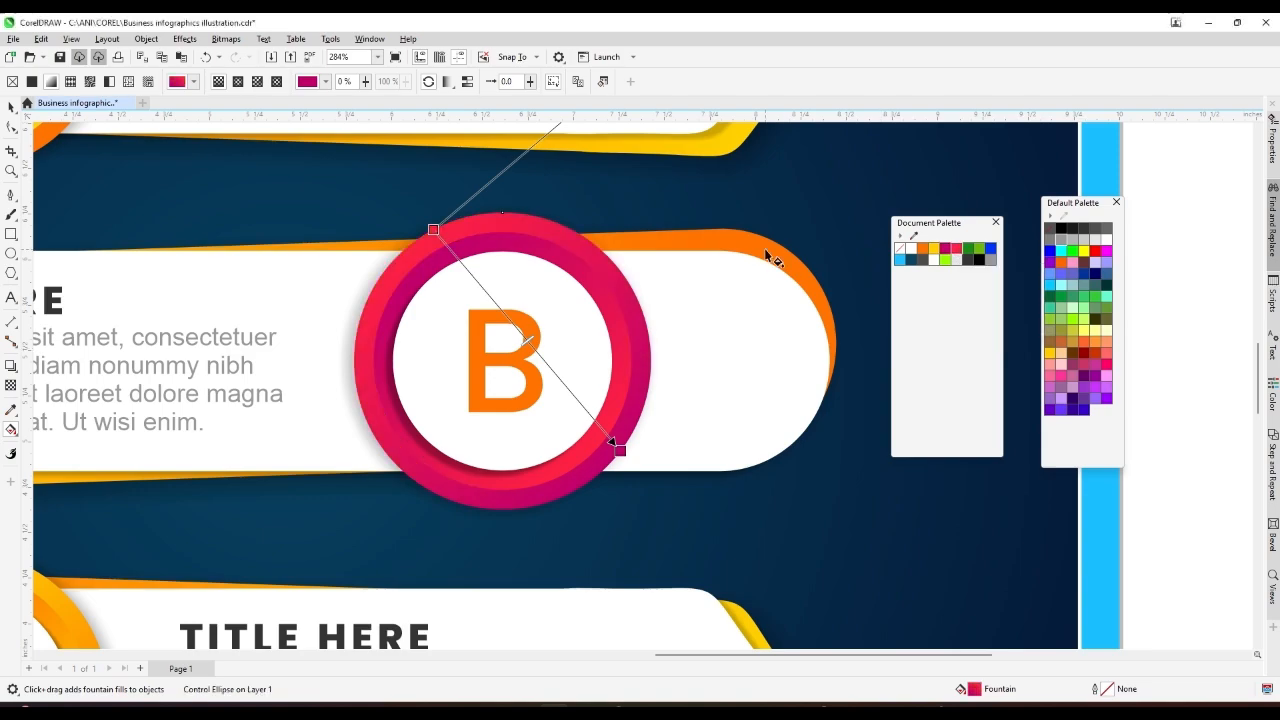
Recolour bar B's tilted backing with a gradient from magenta at the rounded end to red at the arrow tip.
click(766, 251)
scroll(766, 251, down, 1)
click(726, 239)
click(955, 250)
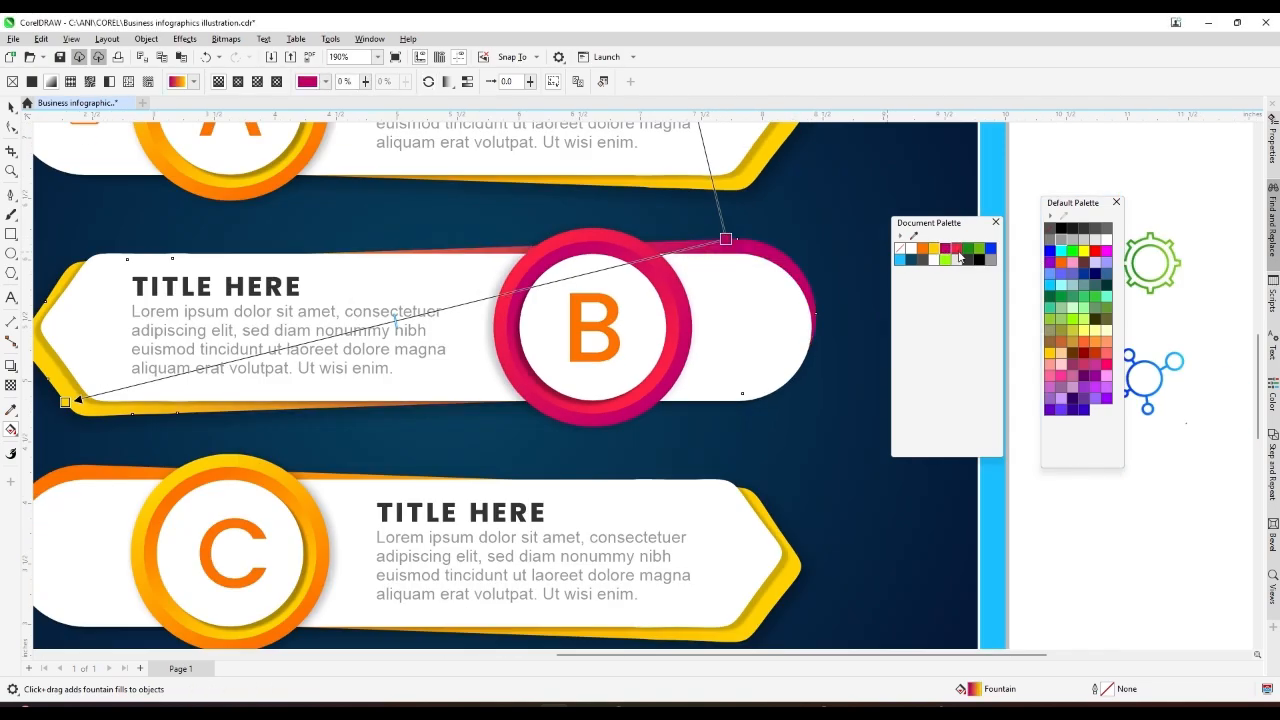
drag(65, 407, 66, 407)
scroll(490, 283, down, 2)
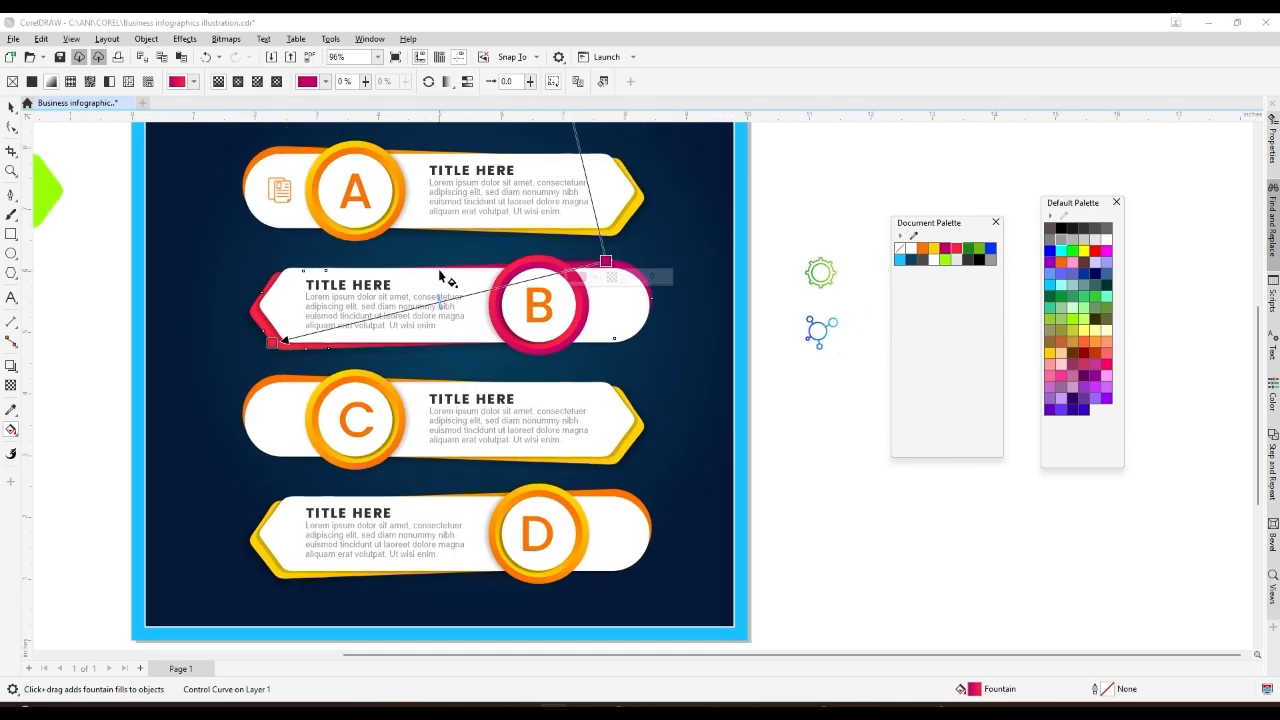
Fill the letter B with magenta (#C10069).
click(10, 107)
scroll(600, 329, up, 3)
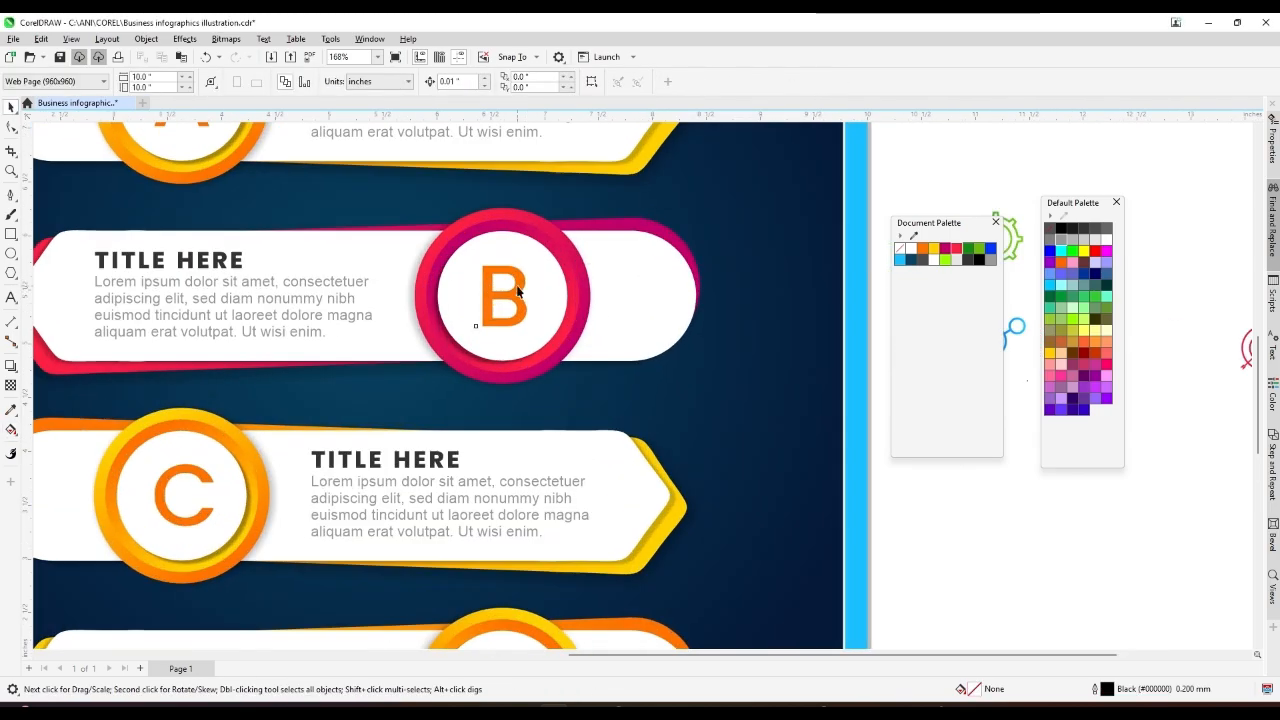
click(478, 322)
click(955, 249)
scroll(645, 275, down, 2)
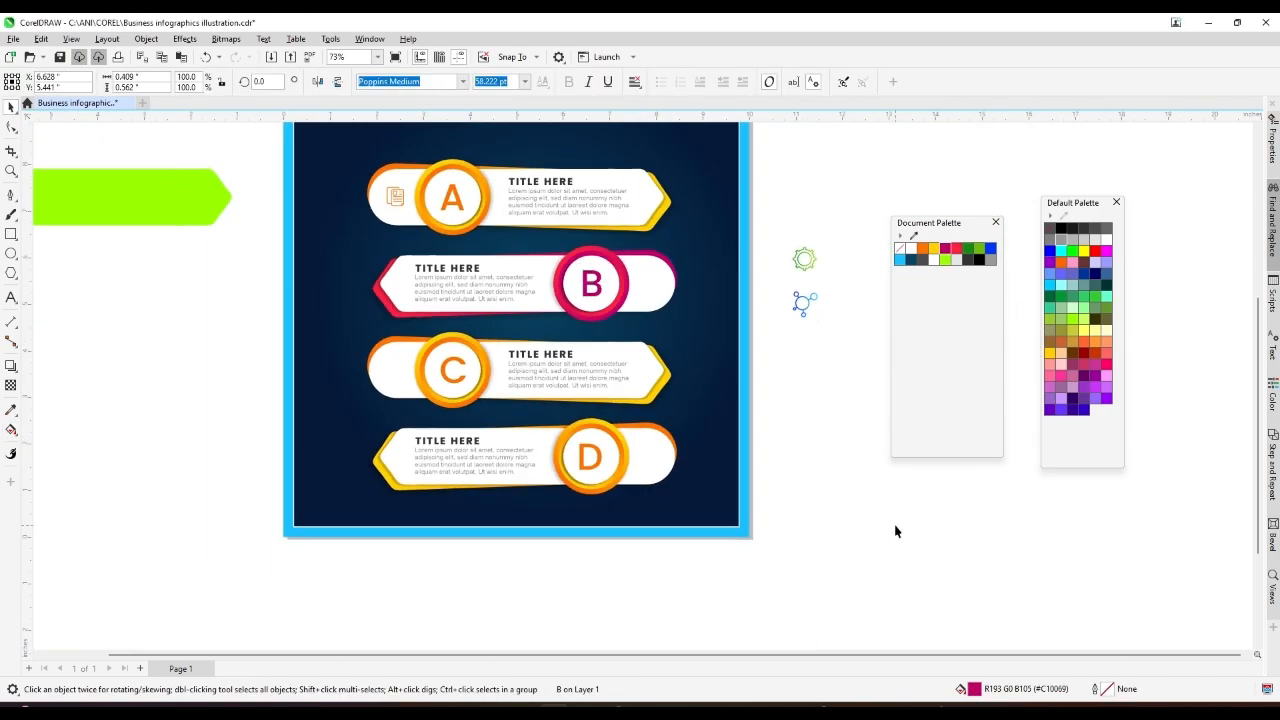
Move the pink target icon onto bar B's rounded end and mirror it vertically.
scroll(770, 264, up, 1)
scroll(175, 300, down, 1)
drag(829, 314, 511, 288)
scroll(495, 268, up, 5)
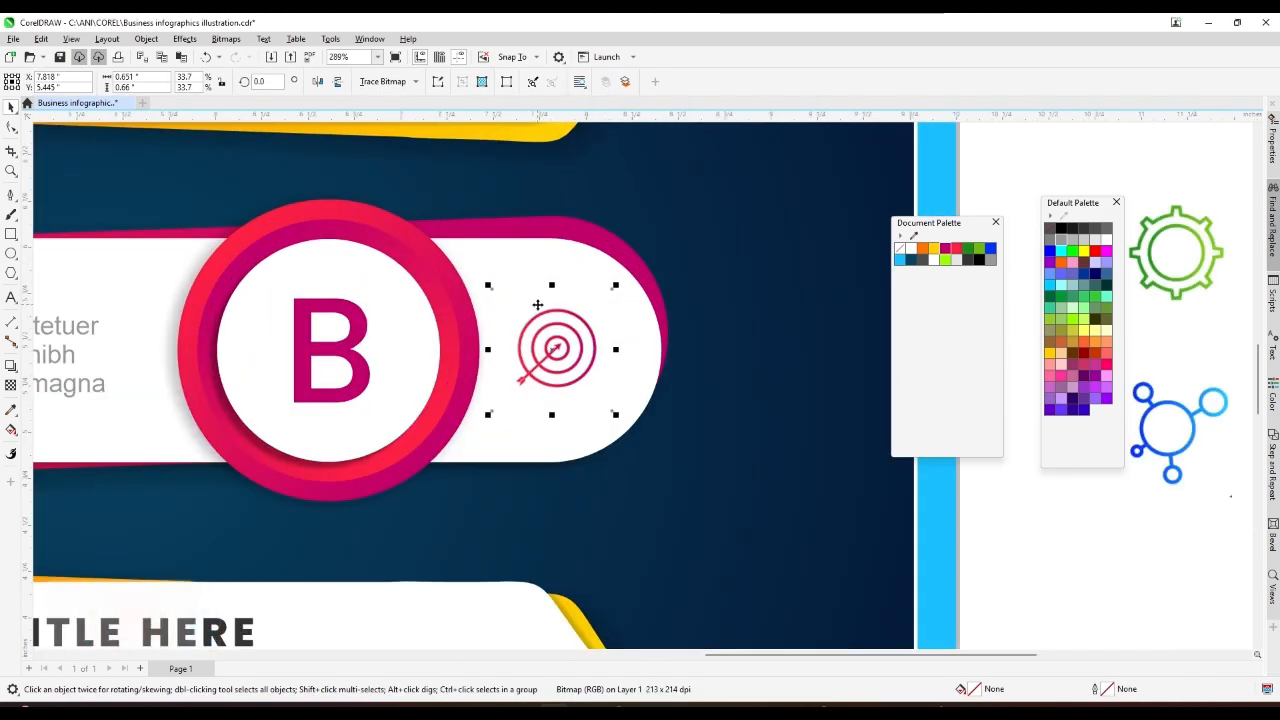
click(338, 82)
scroll(583, 277, down, 4)
click(748, 466)
scroll(405, 428, up, 3)
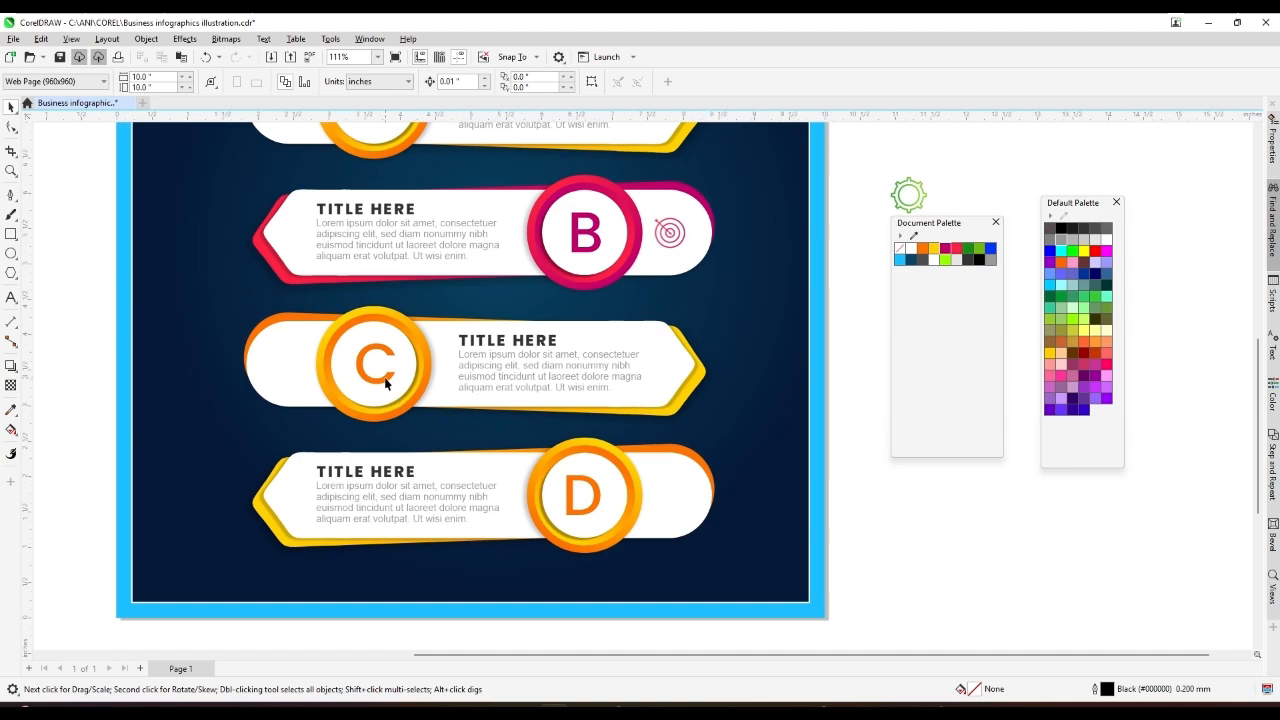
Recolour the inner ring of badge C with a gradient from dark green to light green.
click(369, 319)
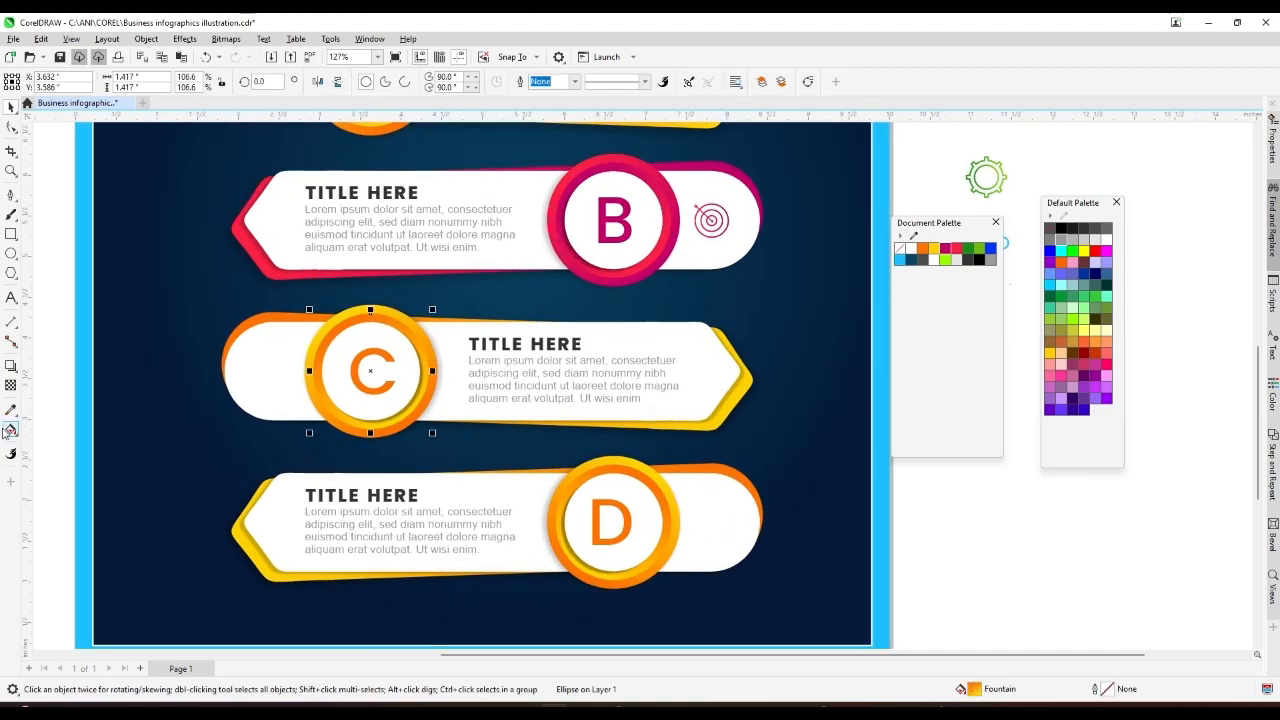
key(g)
scroll(358, 347, up, 1)
click(968, 248)
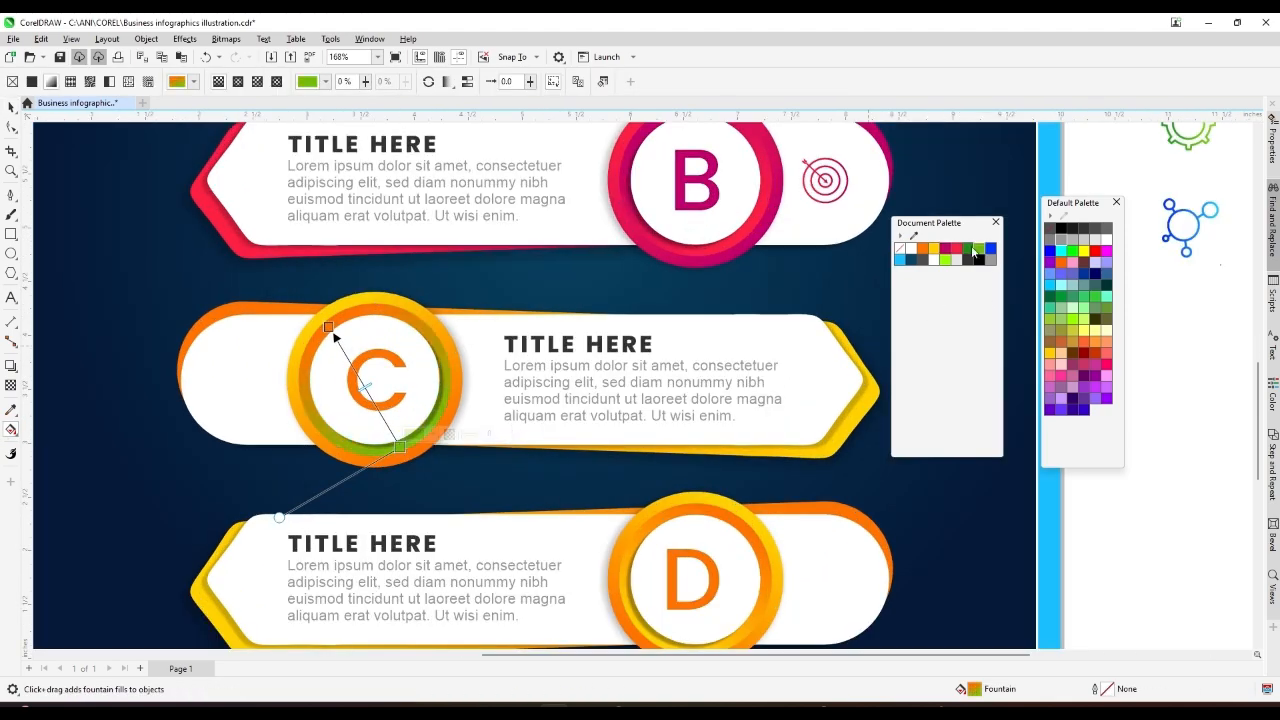
scroll(336, 338, up, 2)
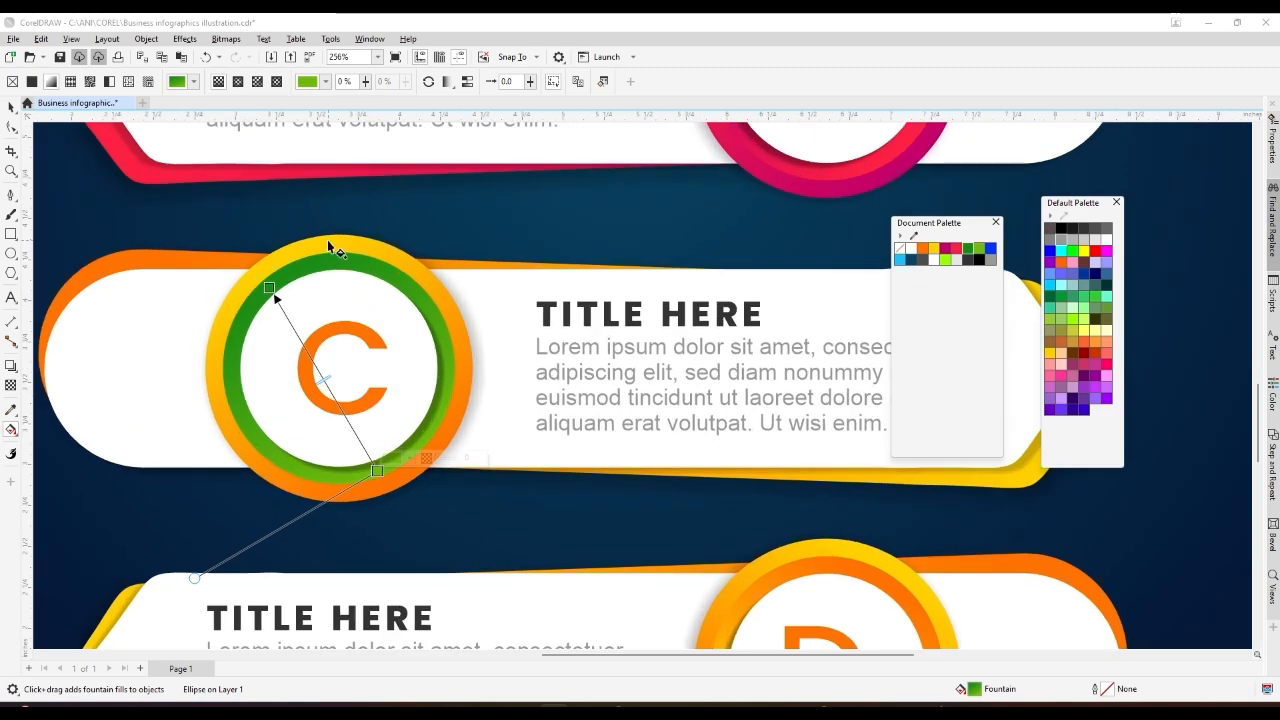
Recolour the outer ring of badge C with a gradient from light green to dark green.
click(383, 487)
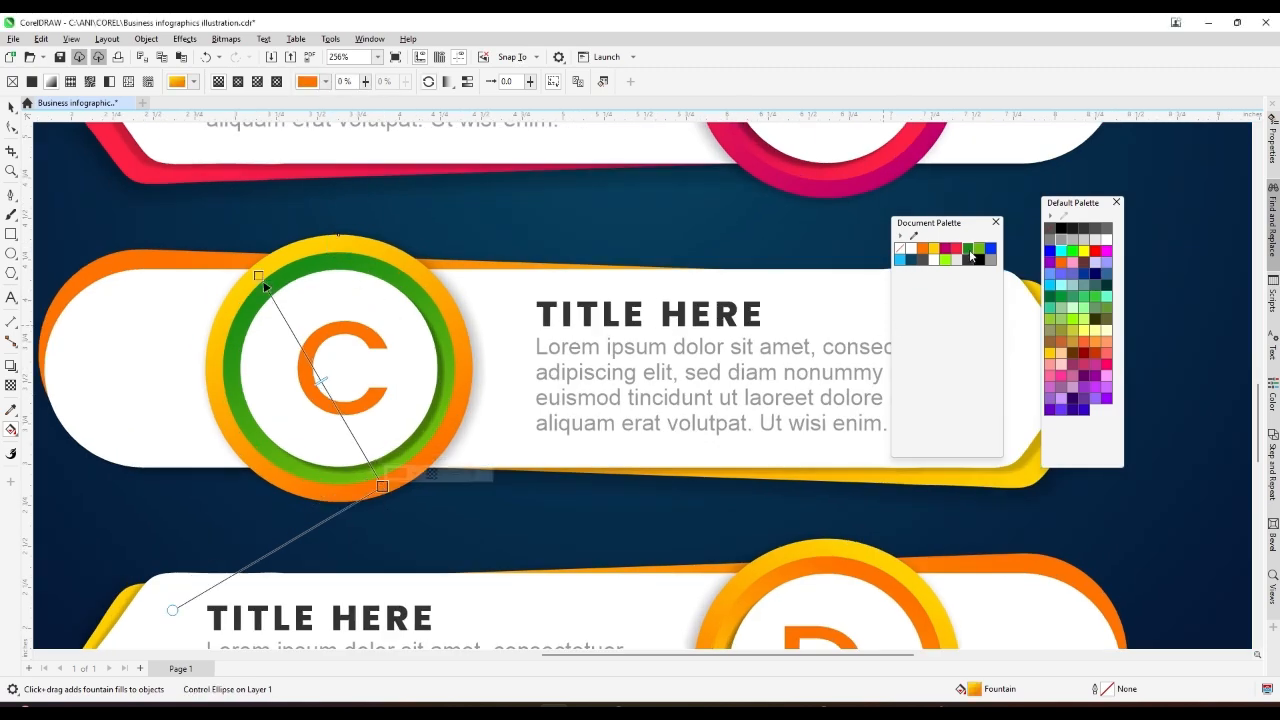
click(968, 250)
drag(268, 279, 260, 276)
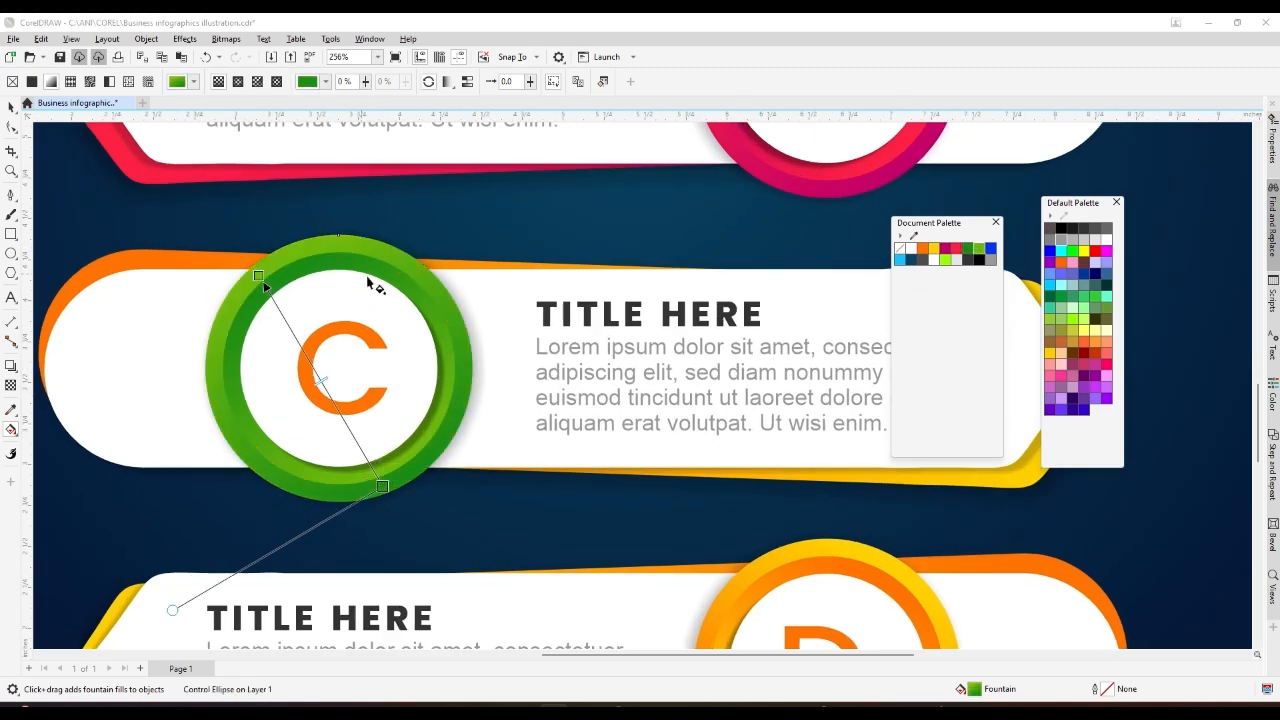
Recolour bar C's tilted backing with a gradient from dark green at the rounded end to light green at the arrow tip.
scroll(318, 279, down, 1)
click(193, 266)
scroll(195, 268, down, 1)
click(609, 364)
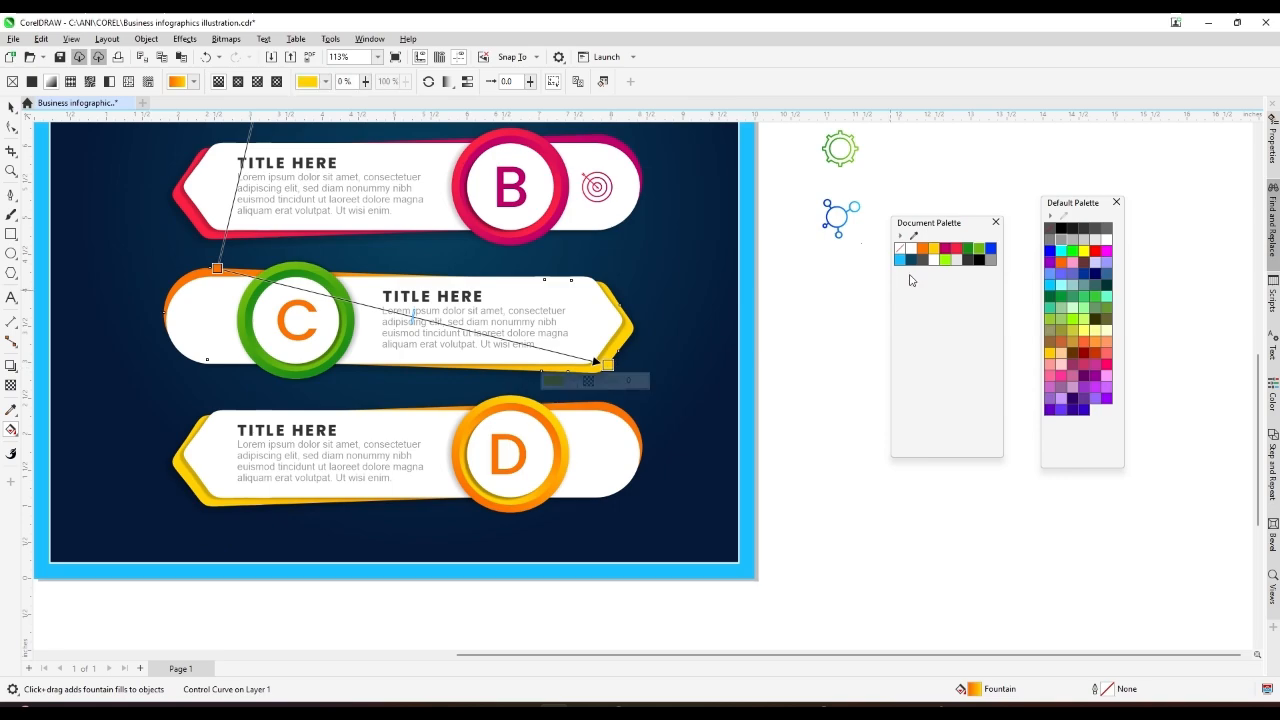
click(980, 251)
drag(968, 249, 218, 268)
Fill the letter C in its badge with dark green.
click(11, 107)
key(Escape)
scroll(305, 314, up, 1)
click(298, 302)
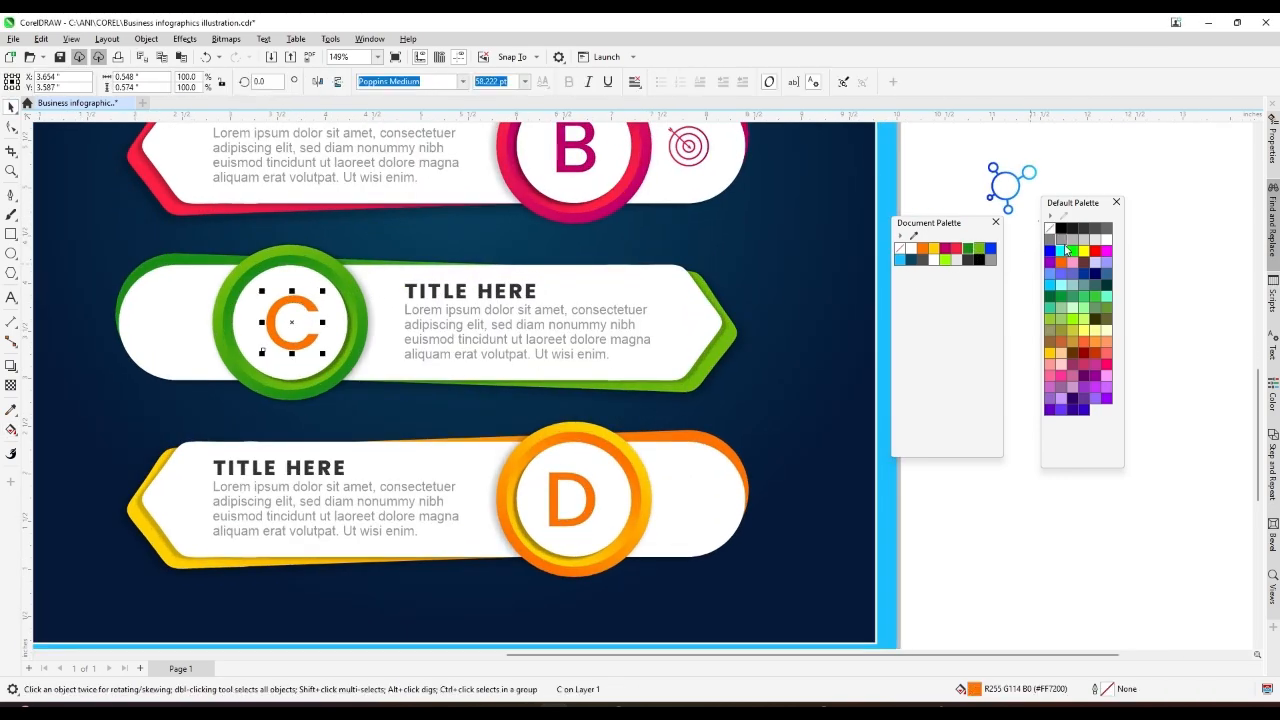
click(971, 250)
Move the green gear icon onto bar C's rounded end and bring it to the front.
scroll(494, 305, down, 3)
key(Escape)
drag(728, 216, 383, 331)
scroll(352, 306, up, 3)
key(shift+Page_Up)
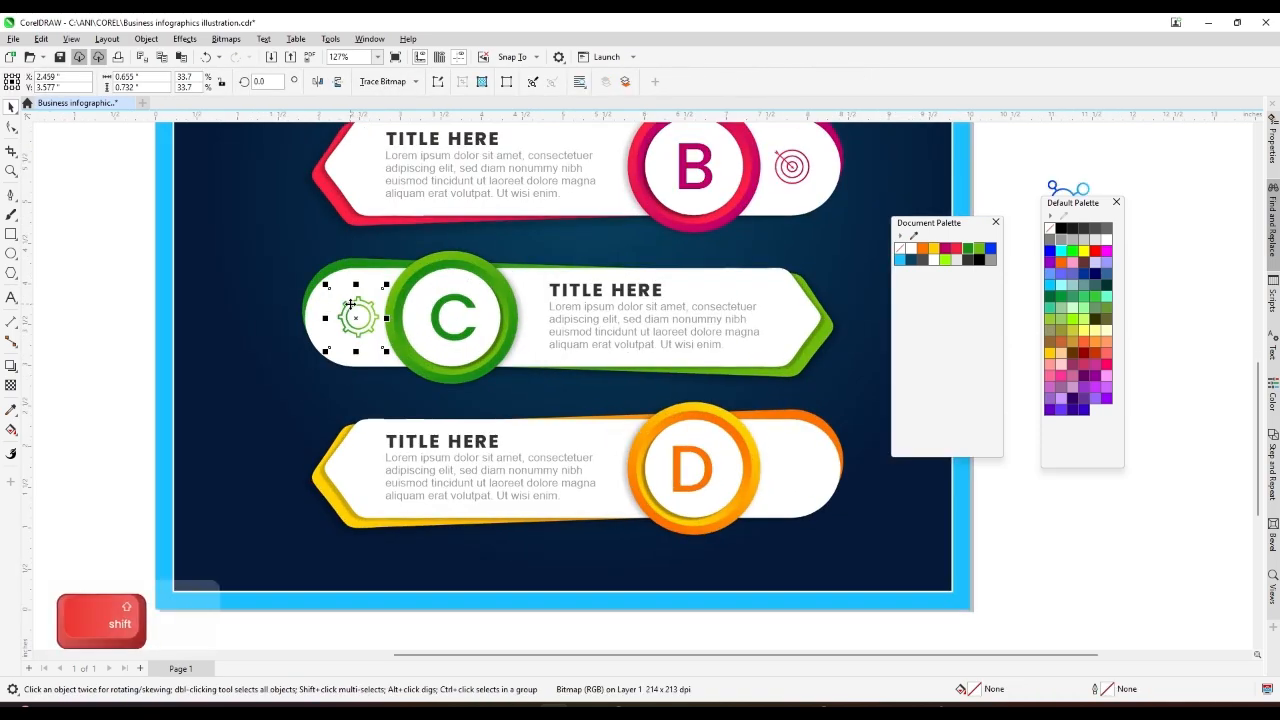
scroll(351, 306, up, 2)
drag(365, 342, 338, 342)
scroll(346, 330, down, 6)
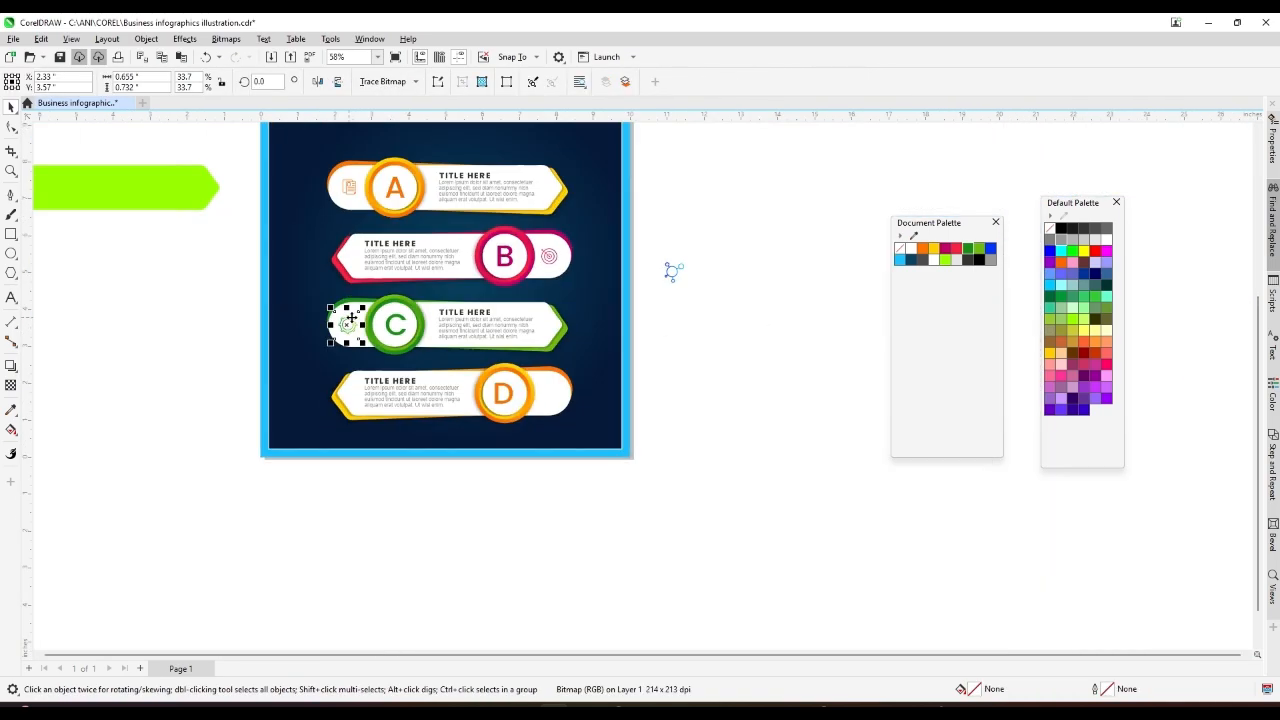
Recolour the inner ring of badge D with a diagonal gradient from blue at its upper left to light blue at its lower right.
click(423, 514)
scroll(511, 408, up, 1)
scroll(513, 408, up, 3)
click(505, 345)
key(g)
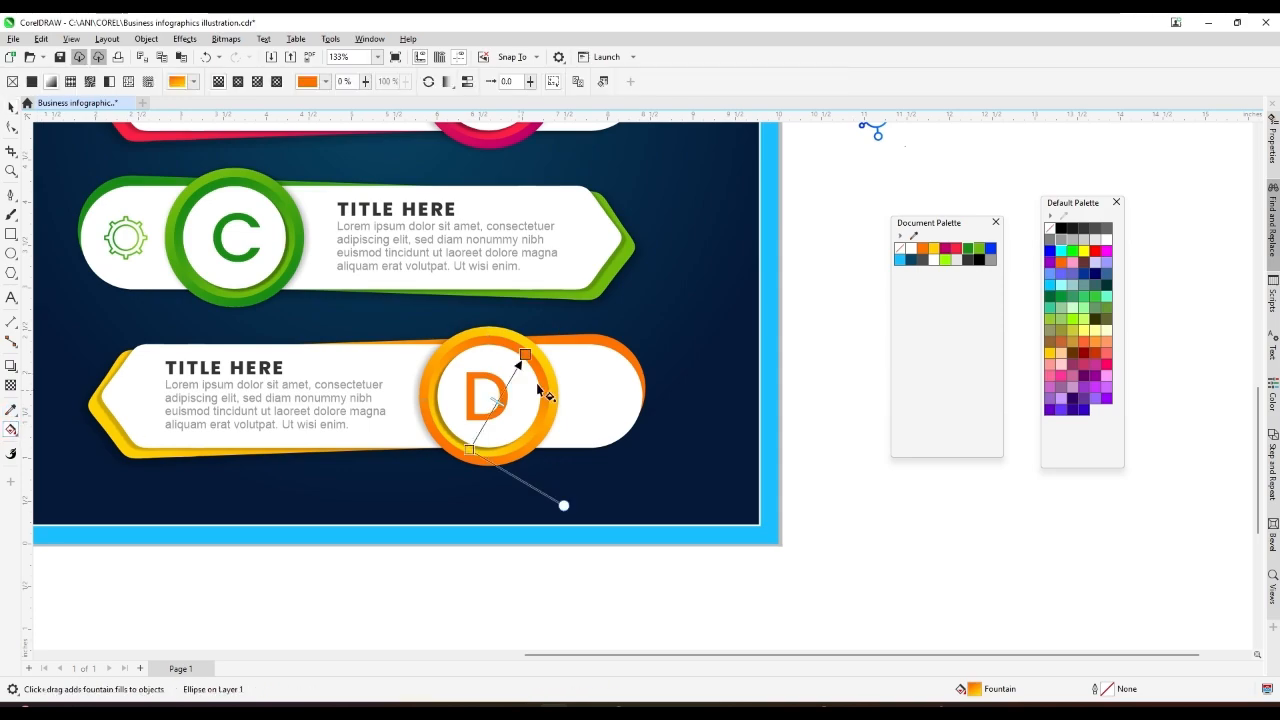
scroll(555, 388, up, 2)
drag(425, 322, 530, 458)
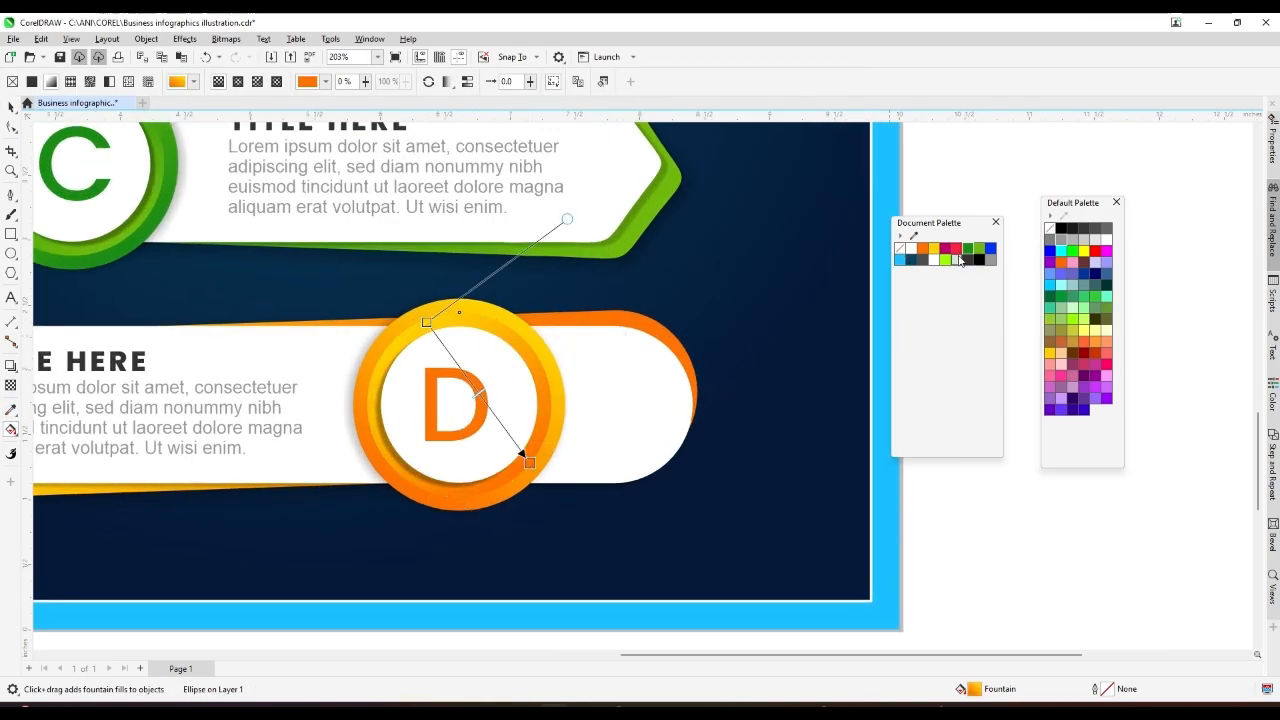
click(899, 259)
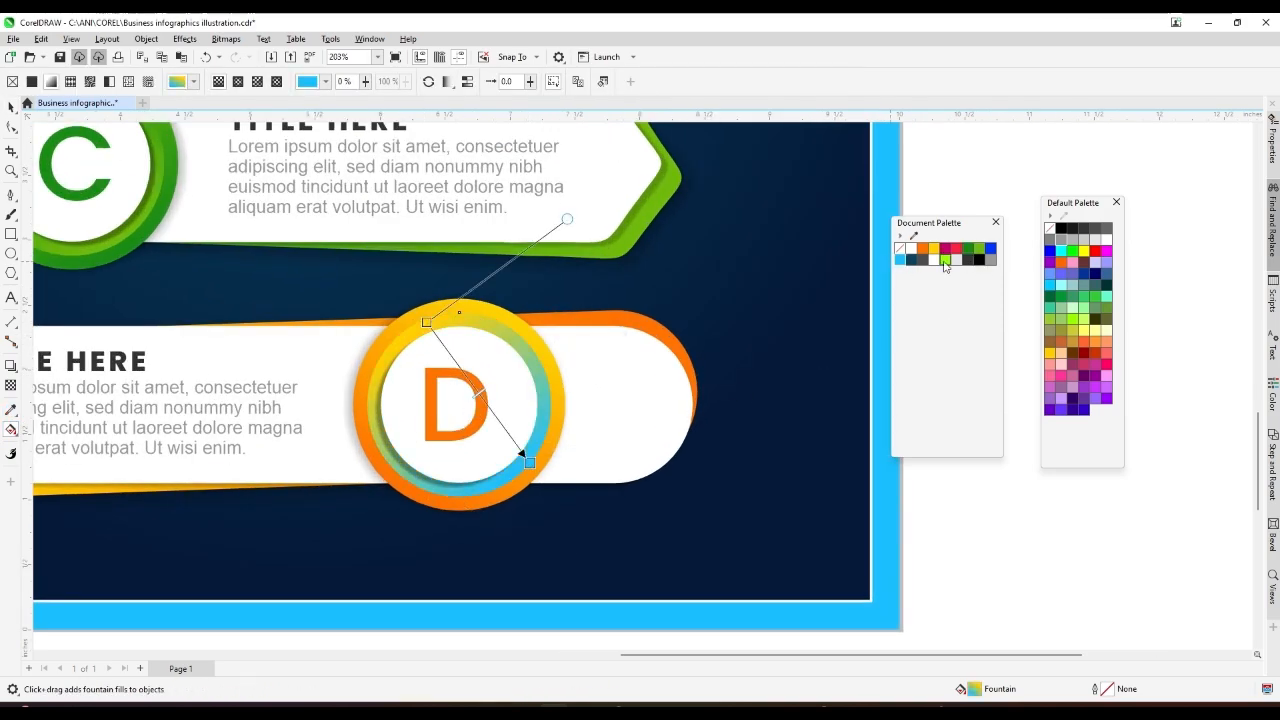
drag(429, 325, 537, 482)
Recolour the outer ring of badge D with a gradient from light blue to blue.
click(426, 306)
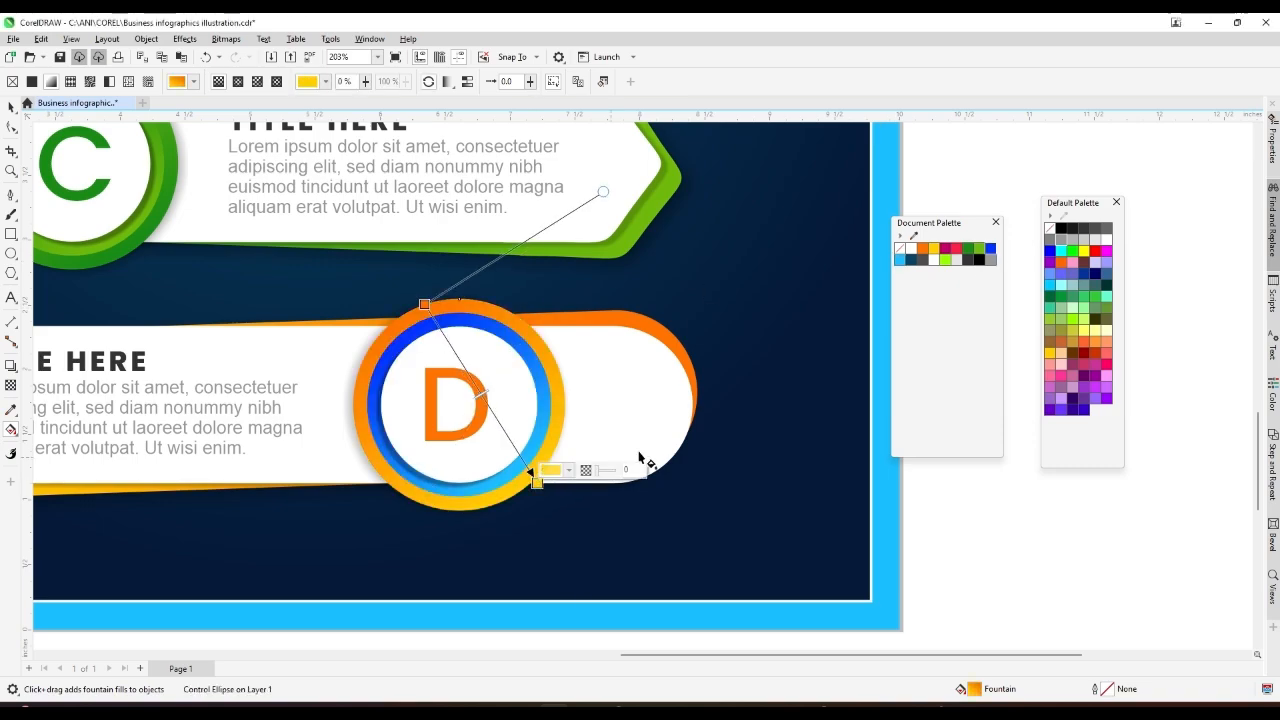
click(990, 252)
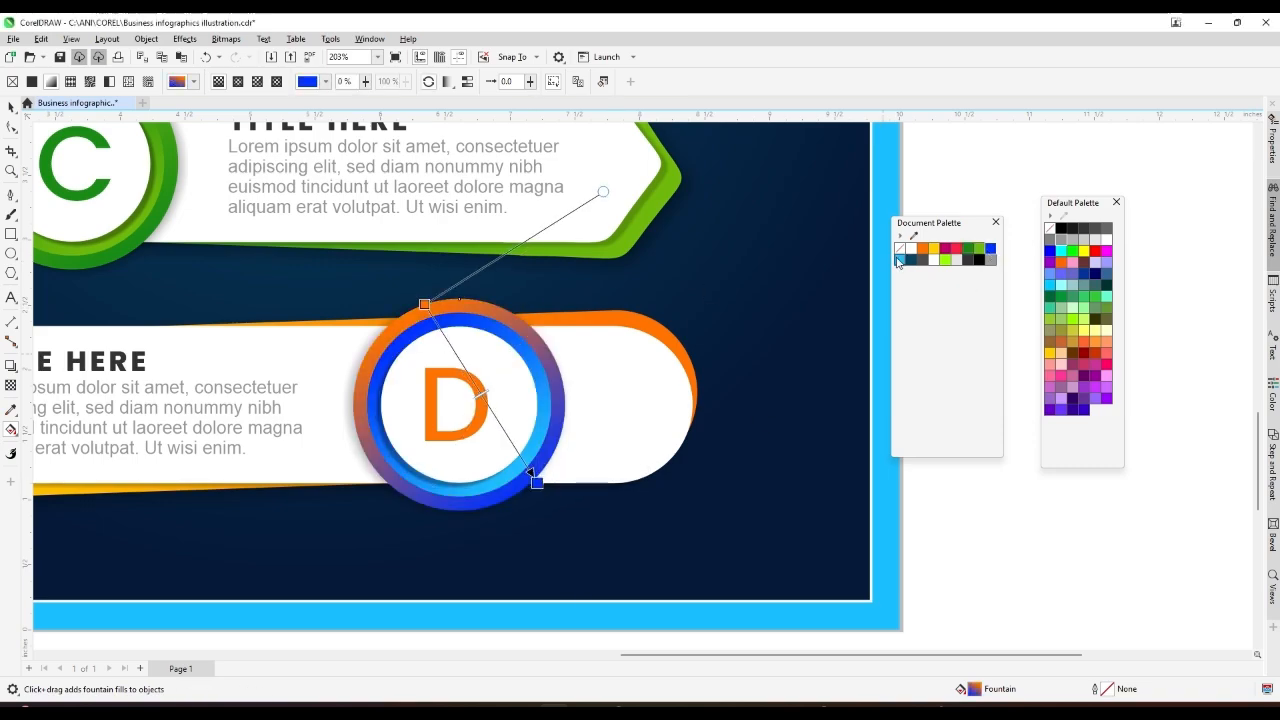
drag(422, 303, 424, 305)
Recolour bar D's tilted backing with a gradient from blue at the rounded end to light blue at the arrow tip.
click(628, 320)
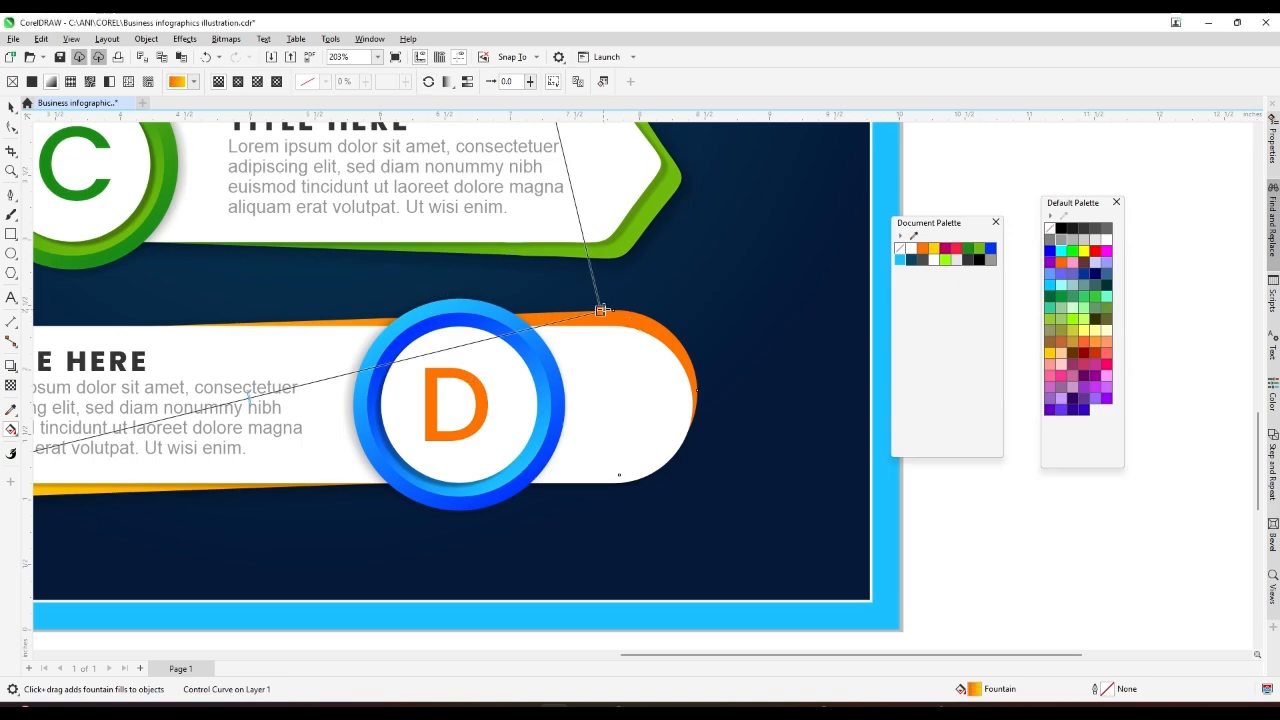
click(990, 248)
scroll(682, 302, down, 2)
scroll(216, 410, up, 2)
click(212, 411)
click(900, 260)
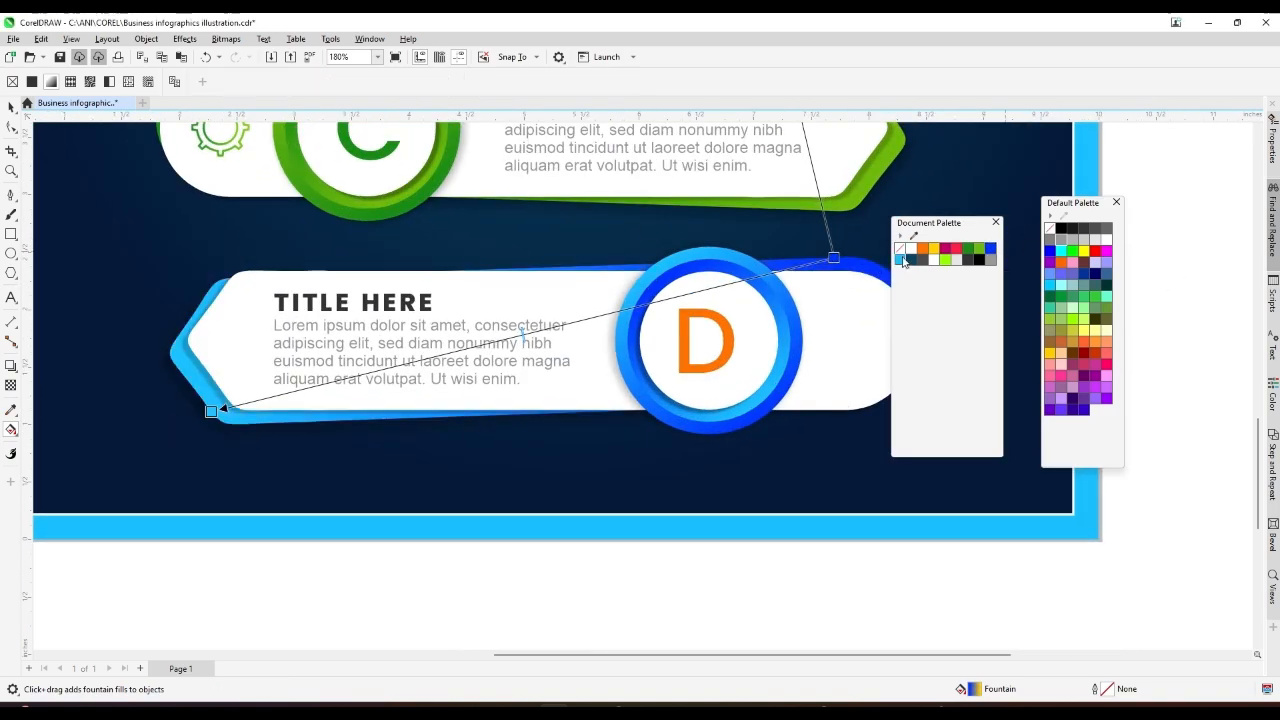
Fill the letter D with blue and centre it horizontally and vertically within its badge.
click(11, 107)
click(723, 337)
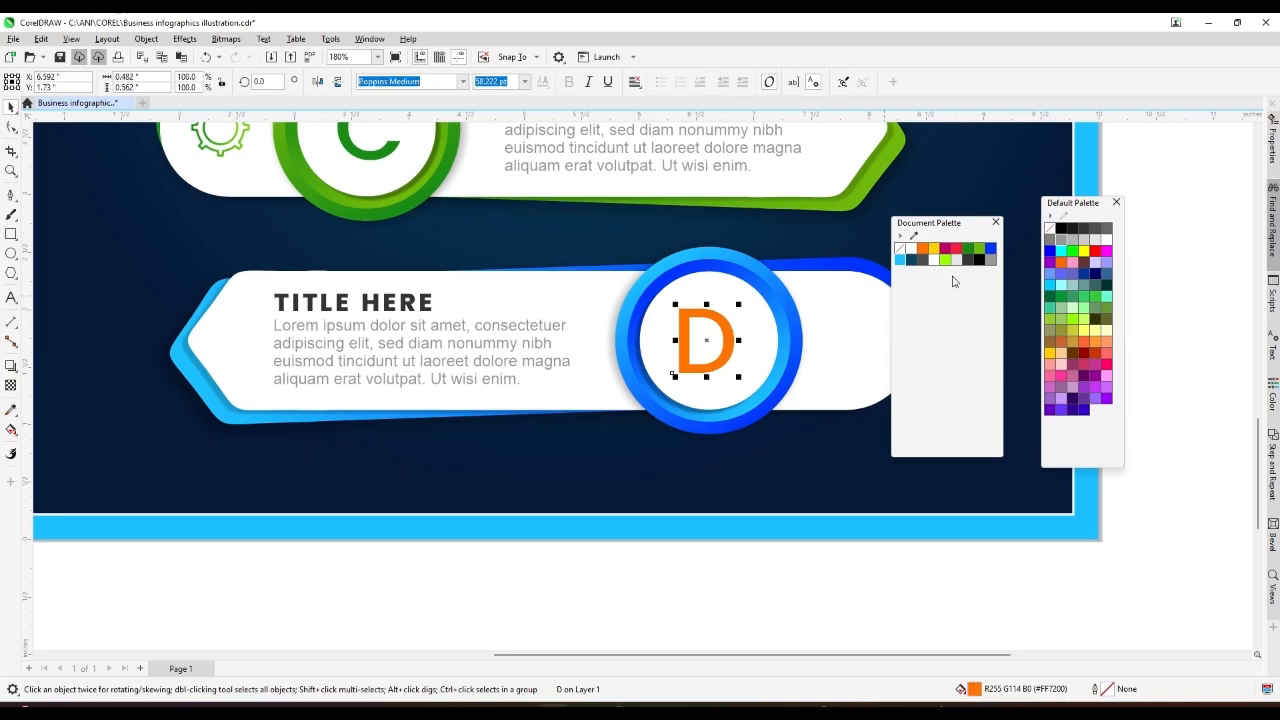
click(991, 253)
shift+click(750, 336)
key(c)
key(e)
scroll(547, 341, down, 6)
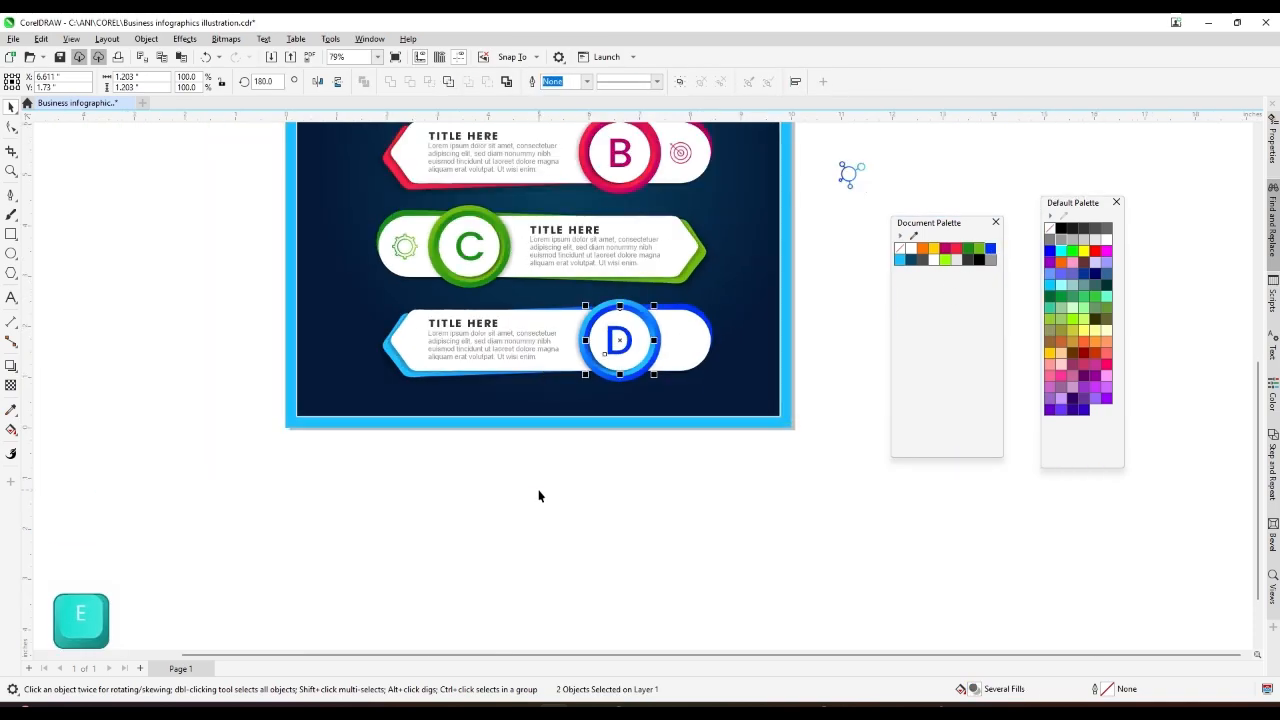
click(540, 491)
Place the blue network icon on bar D's rounded end and bring it to the front.
scroll(803, 206, up, 1)
click(657, 363)
key(shift+Page_Up)
click(602, 533)
Delete the leftover lime green bar and its arrow tip beside the page.
key(F4)
click(346, 268)
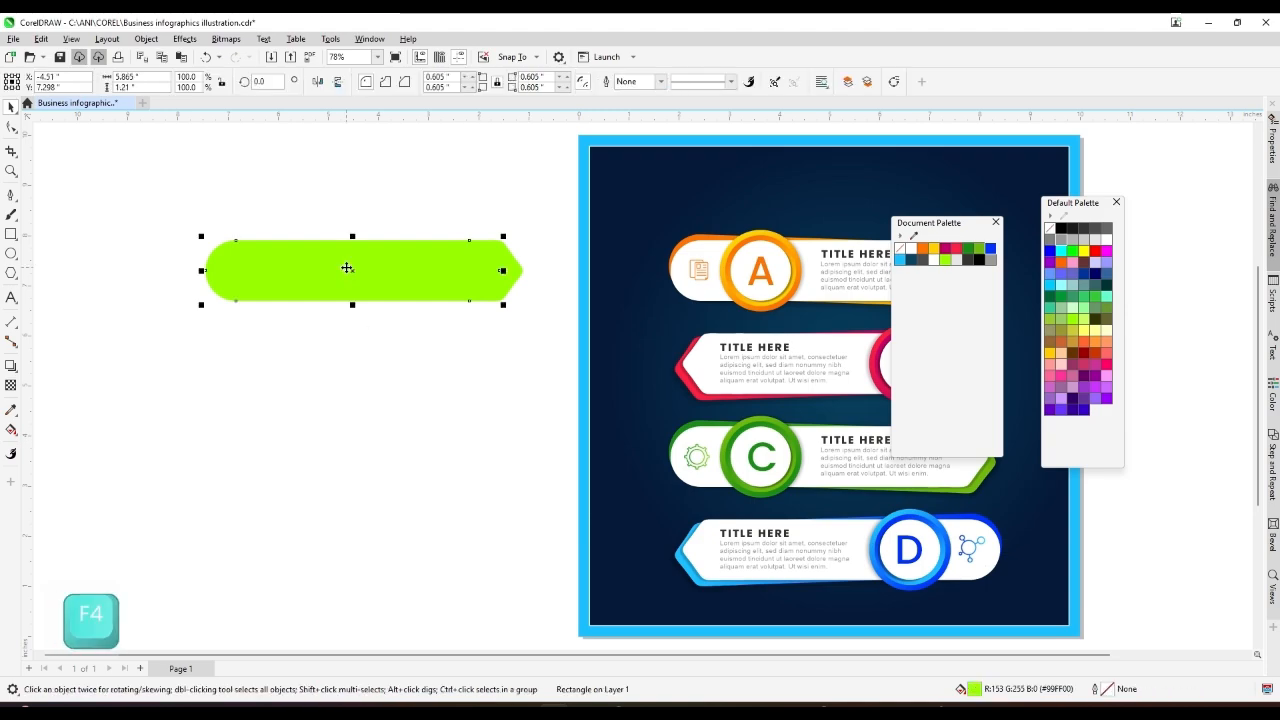
key(Delete)
click(456, 253)
key(Delete)
key(F4)
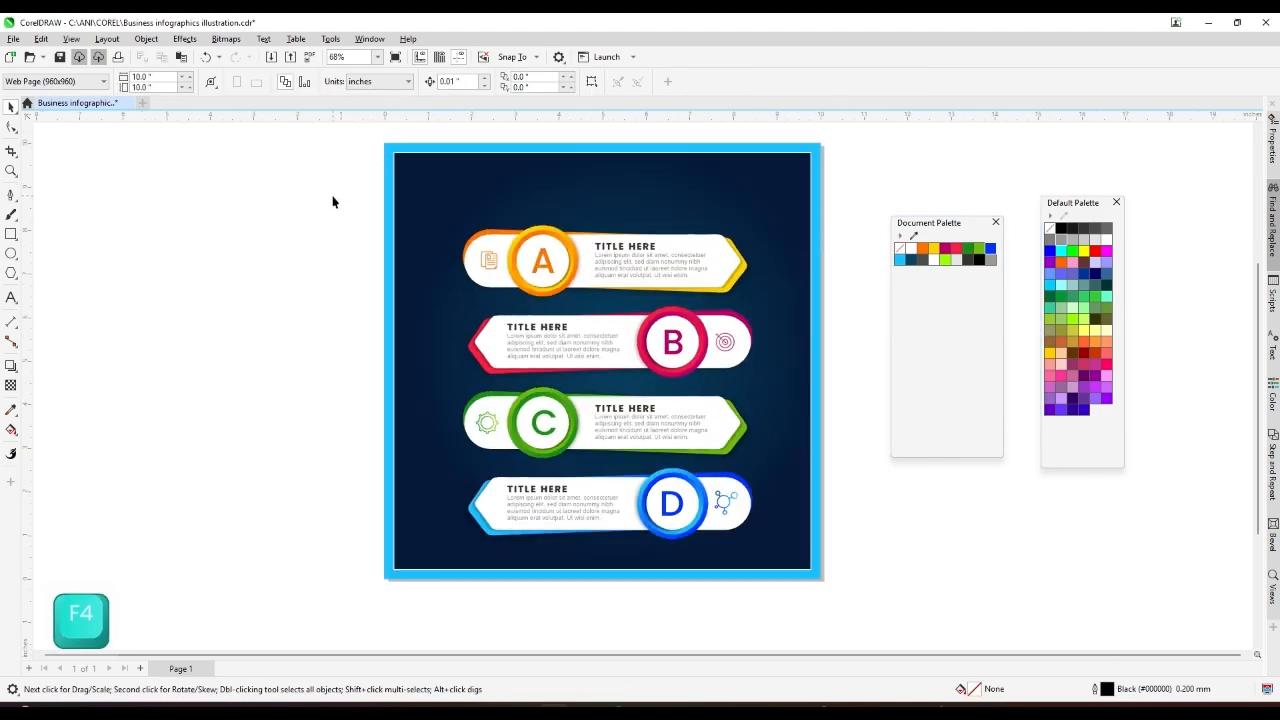
Enlarge the grouped four bars to about 7.02 by 7.65 inches, centred across the page, and save the document.
drag(288, 198, 919, 561)
key(p)
mouse_move(754, 198)
mouse_down()
mouse_move(766, 188)
mouse_move(755, 193)
mouse_up()
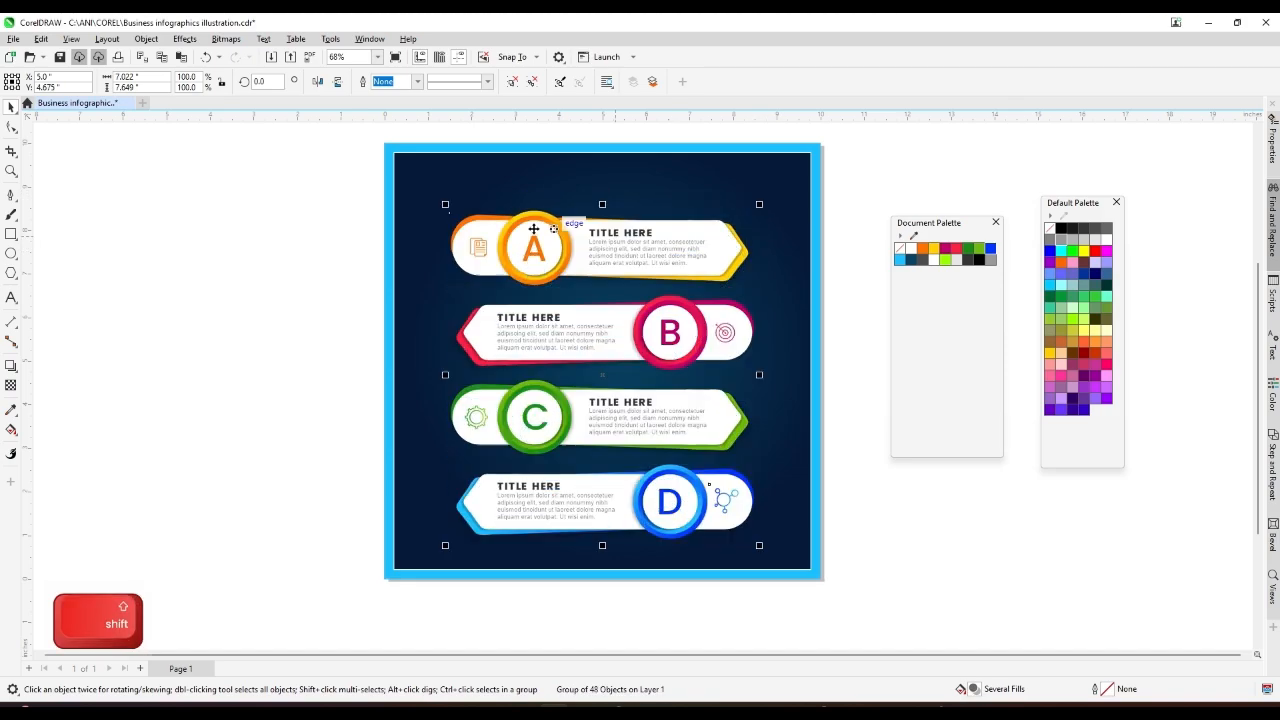
key(ctrl+s)
Add the text "infographics" above bar A and fill it with white.
key(F8)
click(532, 175)
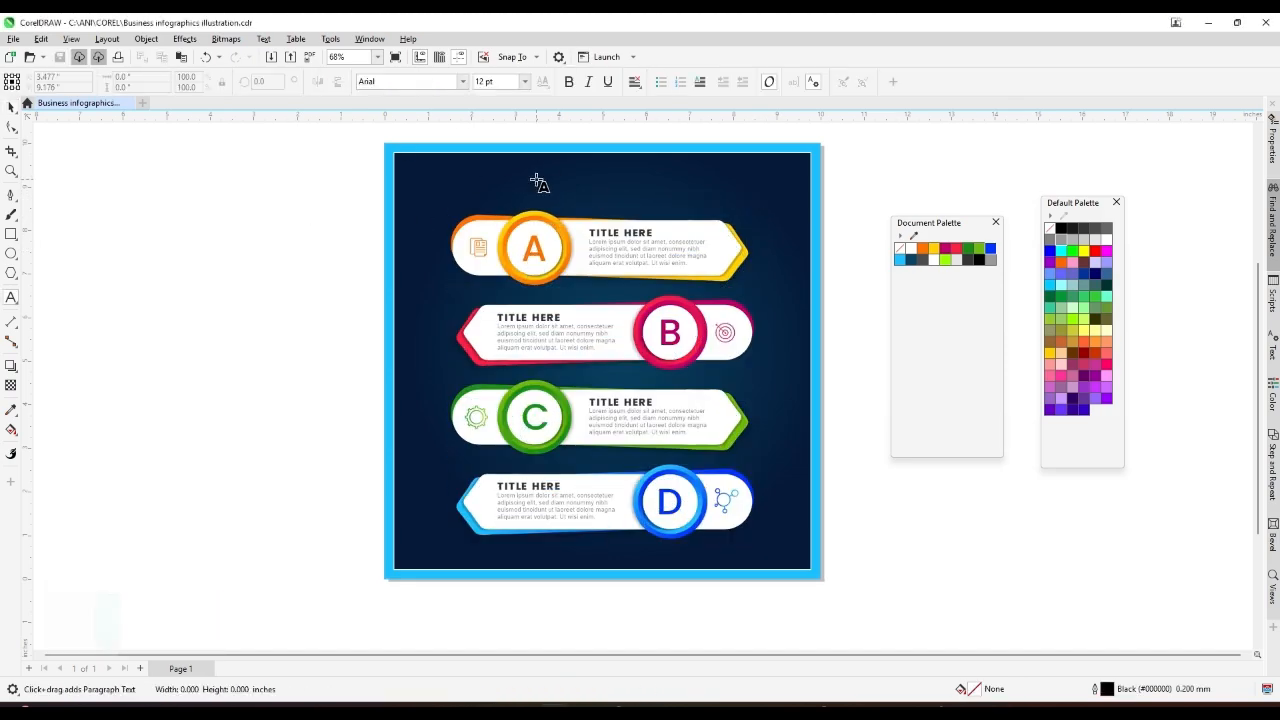
text(Infographics)
click(11, 106)
click(933, 259)
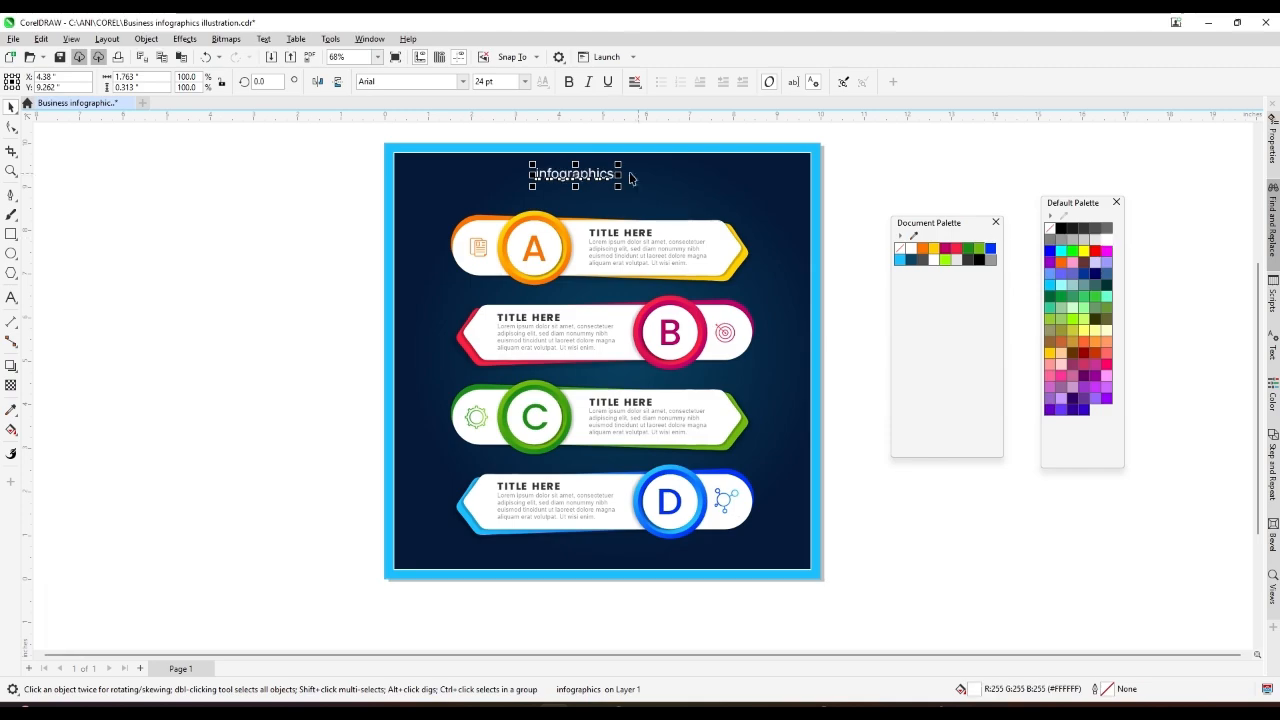
Set the heading's font to Poppins ExtraBold and change its text to uppercase.
scroll(561, 123, up, 2)
click(461, 82)
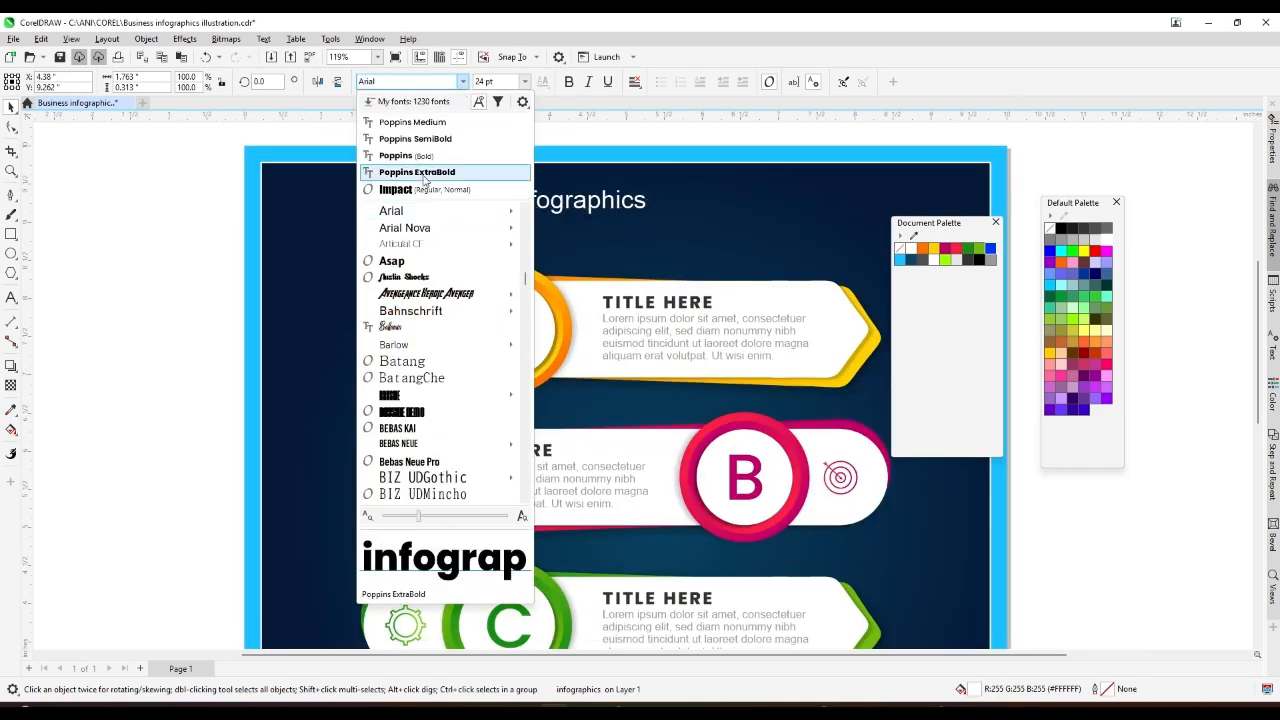
click(425, 171)
double_click(585, 203)
key(ctrl+a)
right_click(583, 205)
mouse_move(660, 257)
click(766, 288)
Append the word "DESIGN" to the heading and centre it horizontally on the background.
text(DESI)
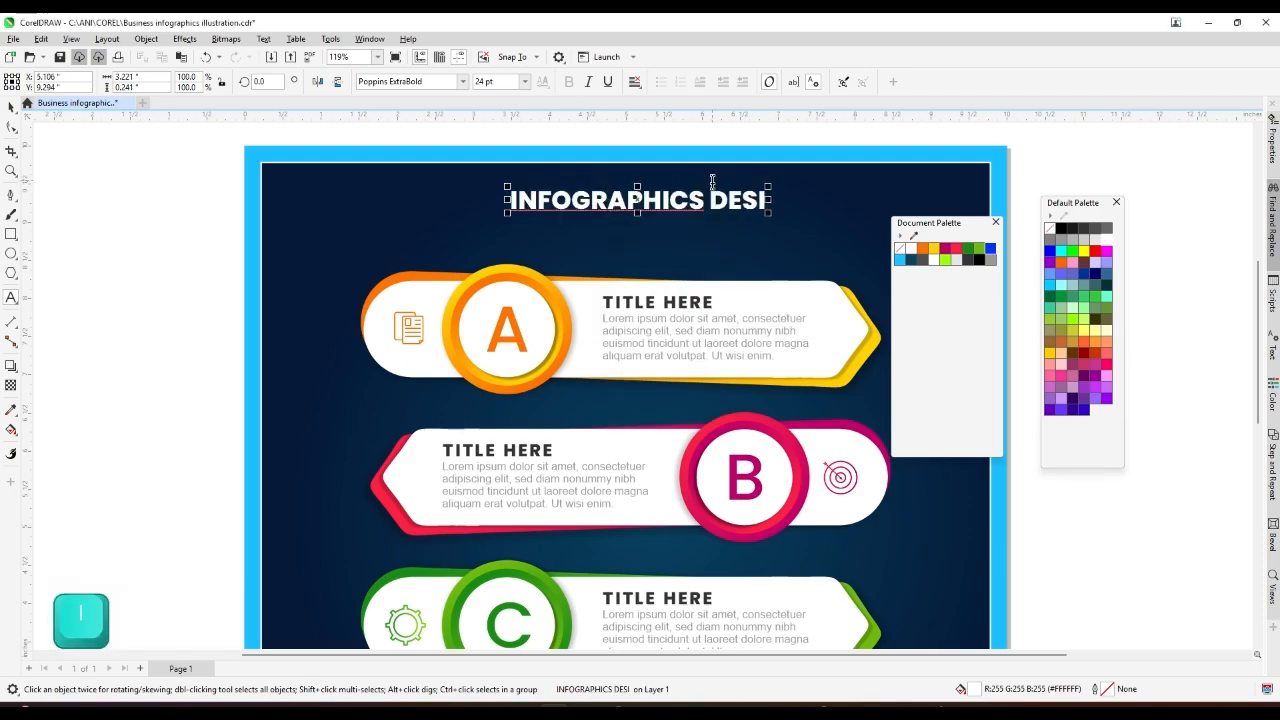
text(GN)
shift+click(446, 214)
key(c)
scroll(440, 220, down, 2)
click(230, 214)
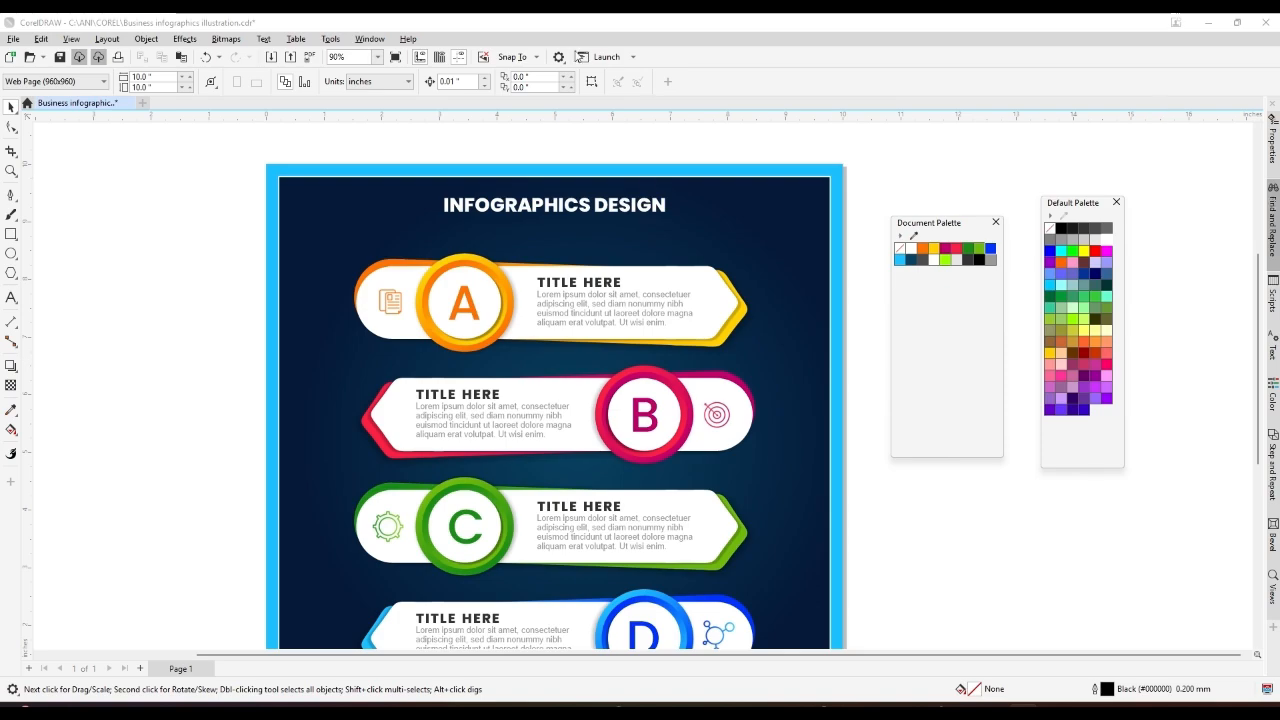
Copy the word "DESIGN" and remove it from the heading, keeping only "INFOGRAPHICS".
scroll(646, 210, up, 2)
click(646, 208)
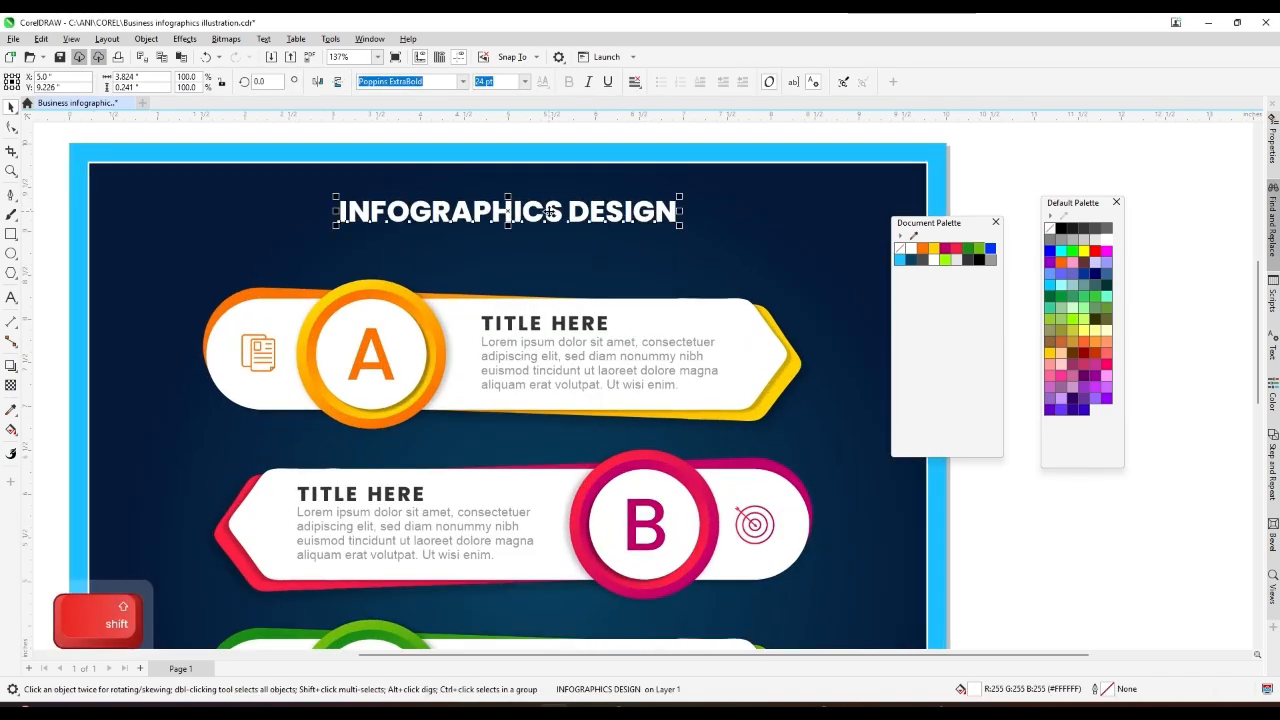
double_click(585, 212)
key(ctrl+c)
key(BackSpace)
key(BackSpace)
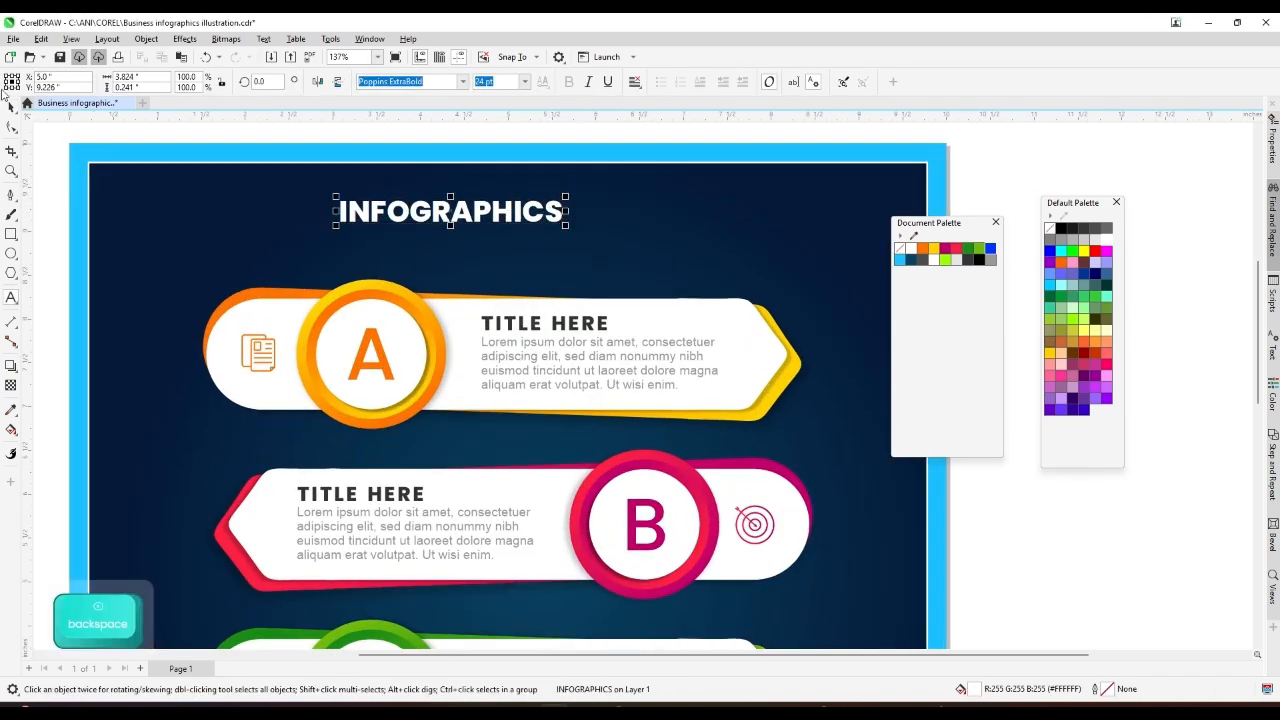
Enlarge the INFOGRAPHICS heading to about 36.7 pt and centre it horizontally on the background.
drag(565, 196, 625, 187)
shift+click(680, 183)
key(c)
scroll(655, 174, down, 3)
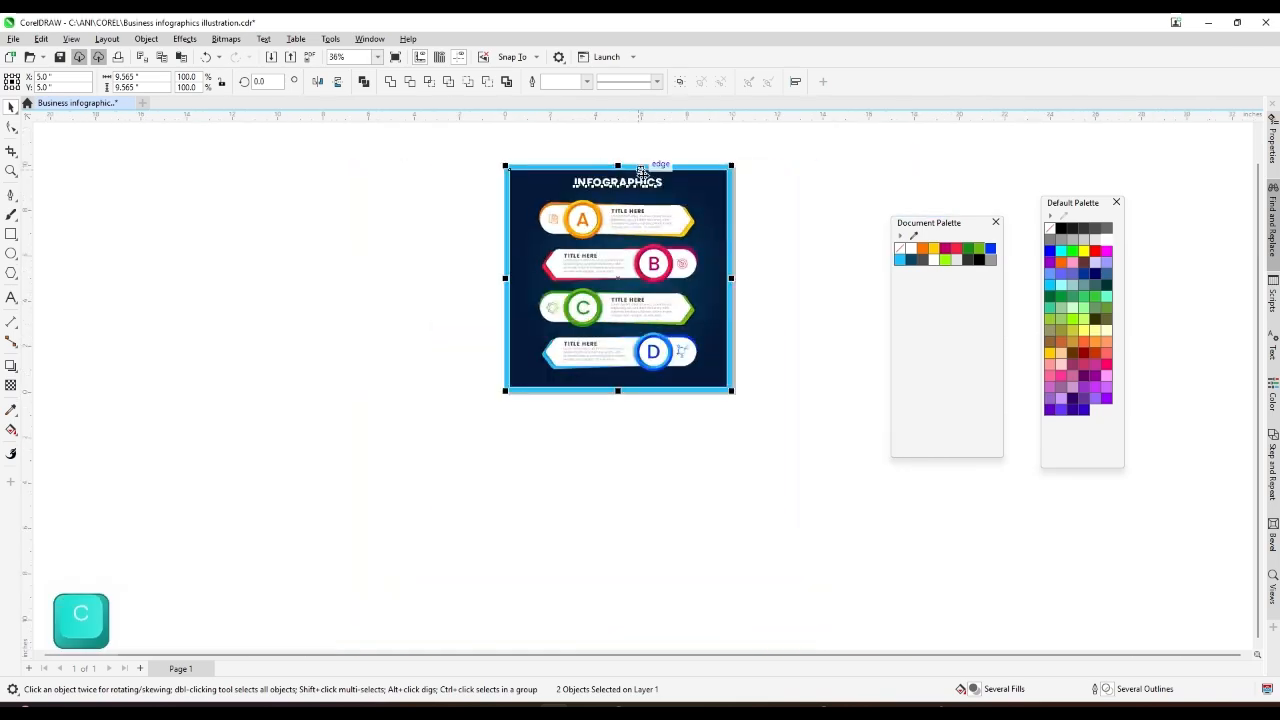
click(793, 261)
Duplicate the INFOGRAPHICS heading directly below itself and replace the copy's text with the copied word "DESIGN".
scroll(634, 236, up, 1)
scroll(614, 190, down, 1)
scroll(636, 118, up, 7)
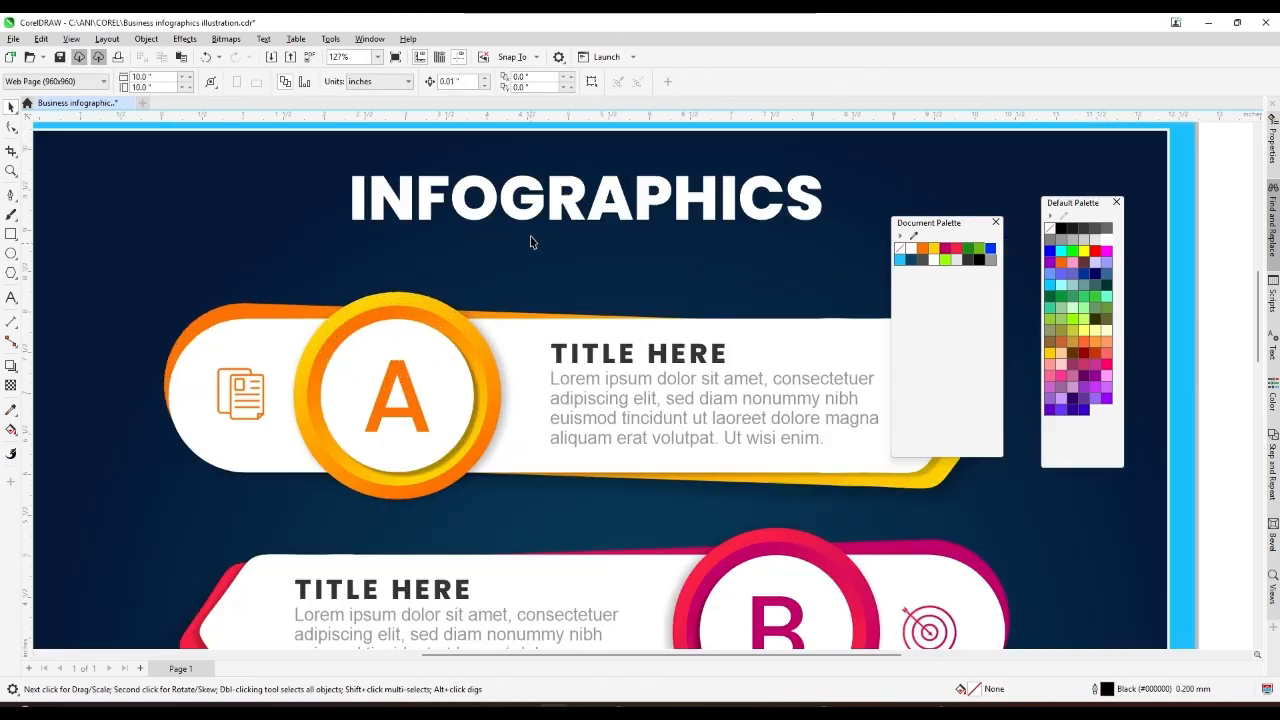
click(532, 198)
scroll(531, 183, down, 1)
drag(531, 183, 533, 277)
right_click(533, 277)
scroll(533, 277, up, 2)
double_click(533, 277)
key(ctrl+a)
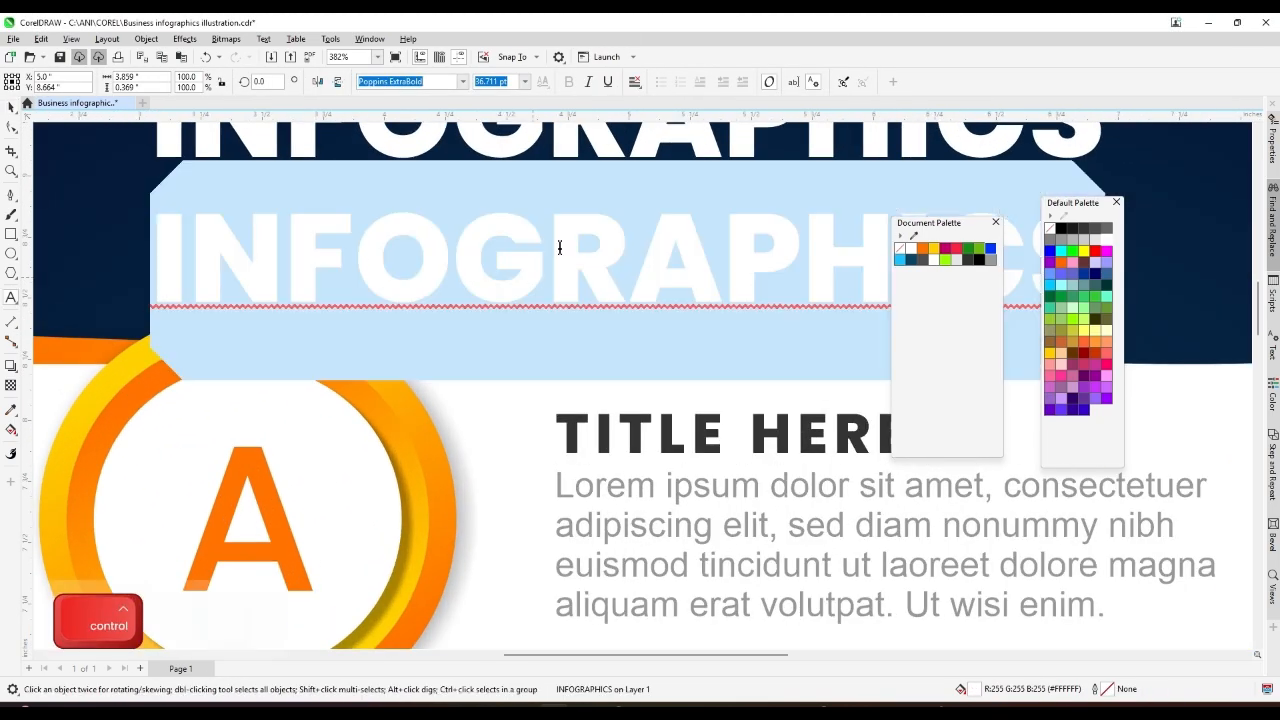
key(ctrl+v)
Set the DESIGN line in Poppins Regular and spread its letters to a width of about 3.07 inches.
key(ctrl+a)
click(463, 81)
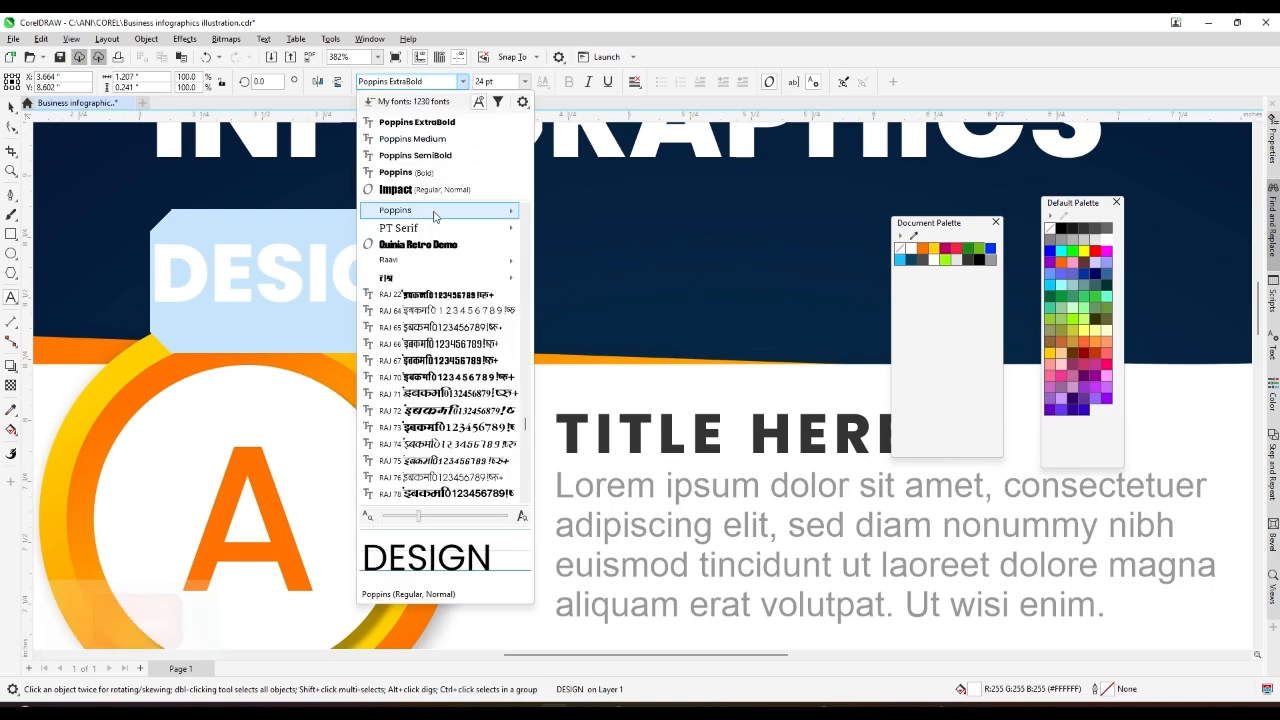
mouse_move(440, 210)
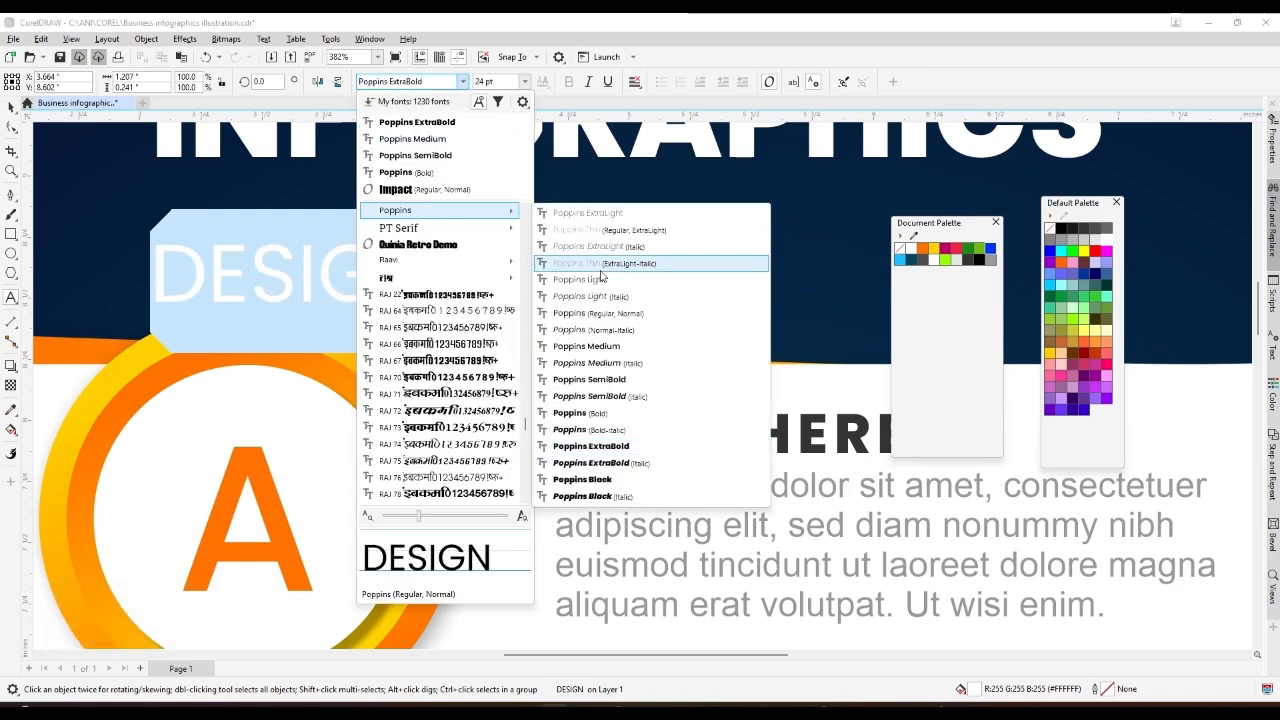
click(596, 313)
key(F10)
scroll(400, 284, down, 2)
drag(400, 284, 710, 276)
key(space)
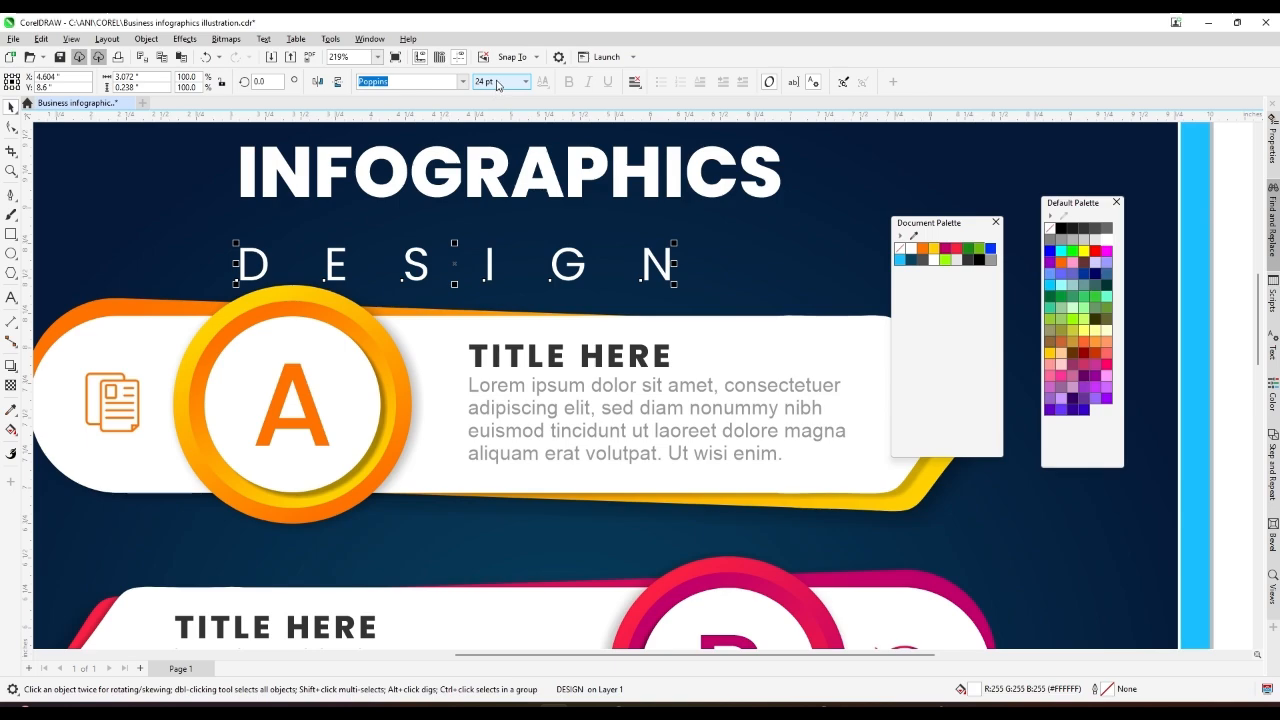
Set the DESIGN line to 18 pt and centre it closely beneath the INFOGRAPHICS heading.
click(497, 84)
click(495, 217)
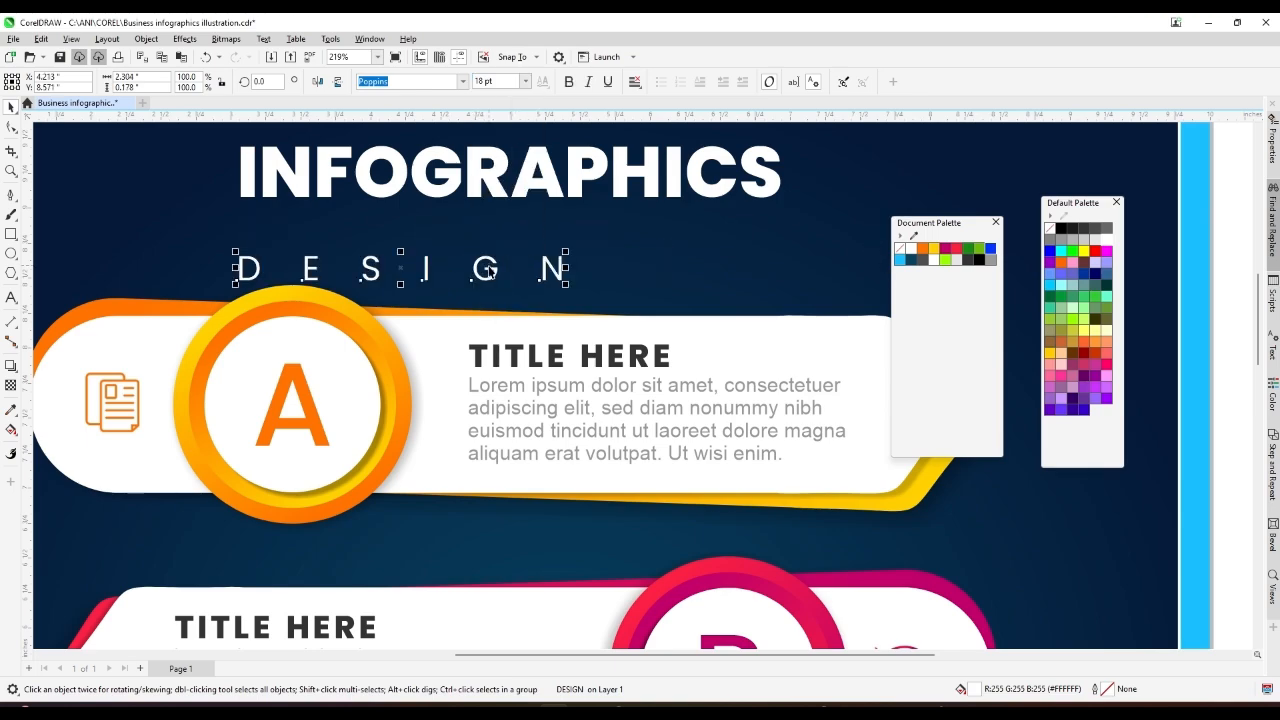
drag(495, 270, 600, 238)
shift+click(550, 178)
shift+click(215, 202)
key(c)
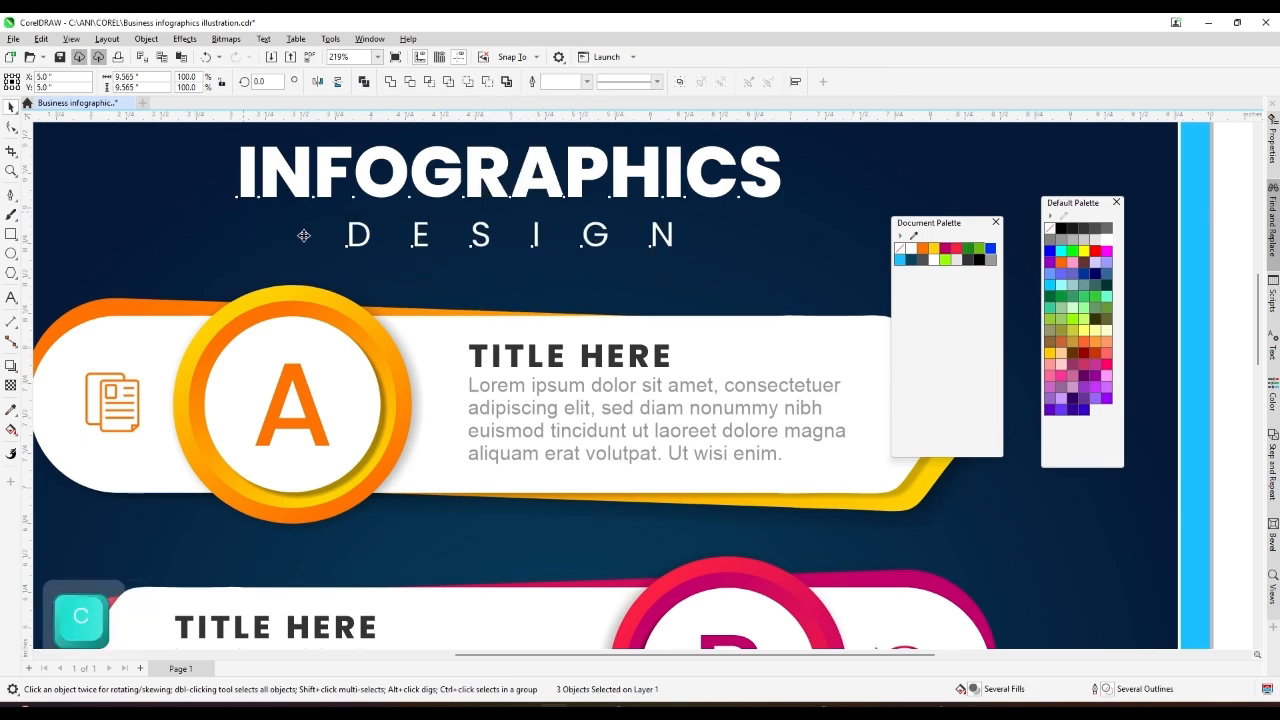
scroll(437, 279, down, 2)
click(553, 146)
key(F4)
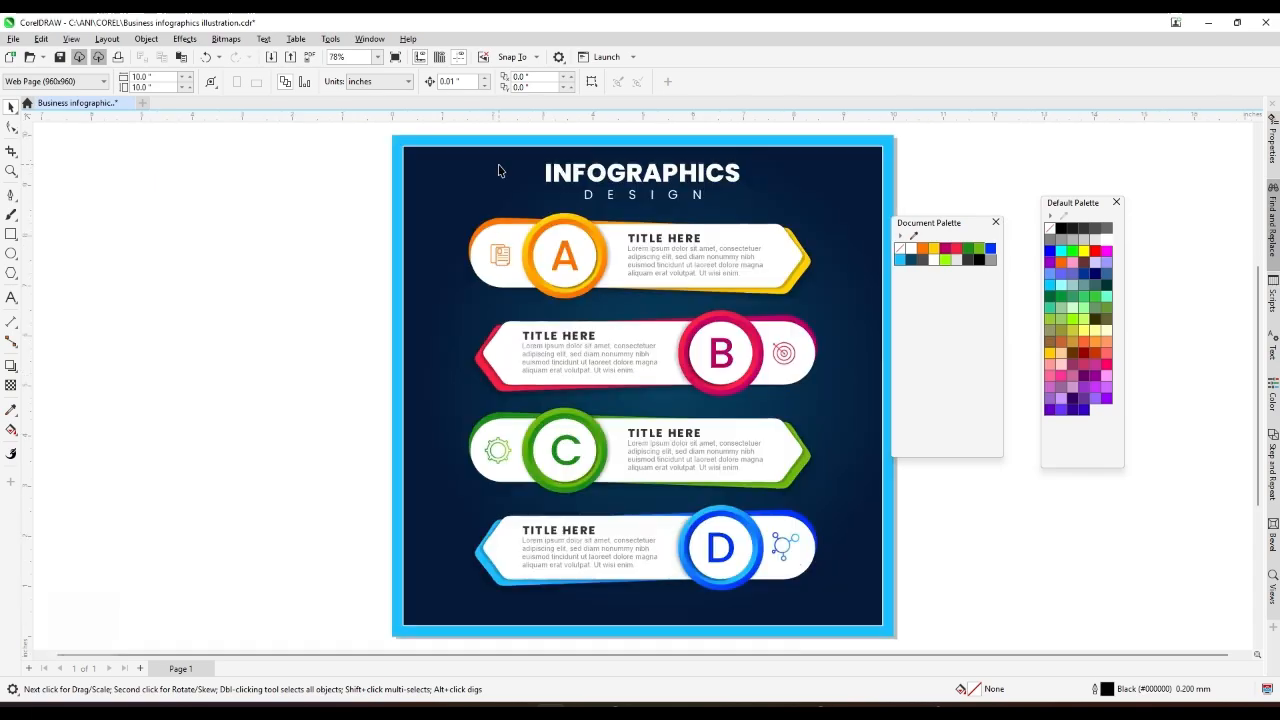